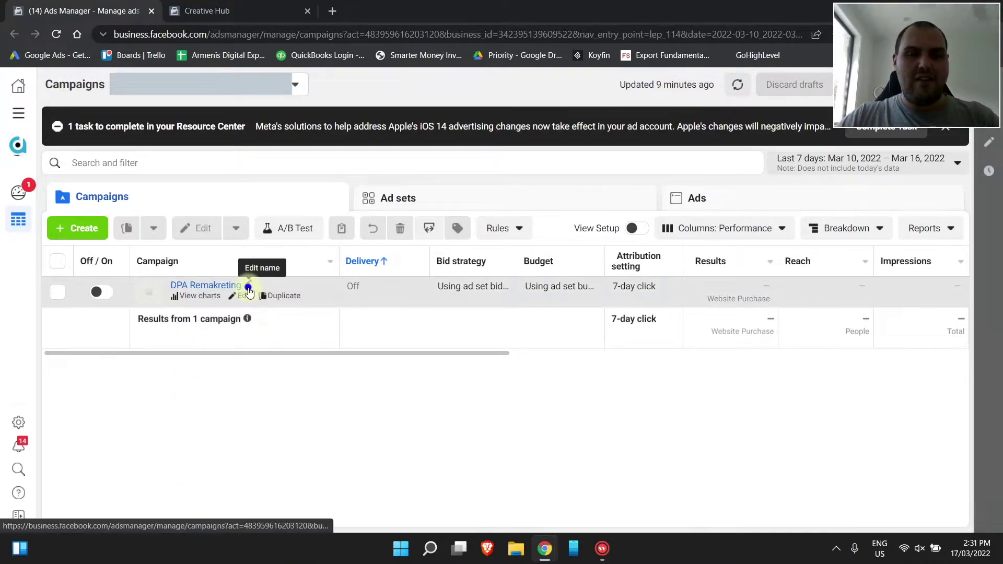
Edit the DPA Remarketing campaign's name and publish the campaign
{"action": "left_click", "coordinate": [249, 292]}
{"action": "double_click", "coordinate": [217, 318]}
{"action": "right_click", "coordinate": [217, 319]}
{"action": "left_click", "coordinate": [328, 364]}
{"action": "left_click", "coordinate": [368, 346]}
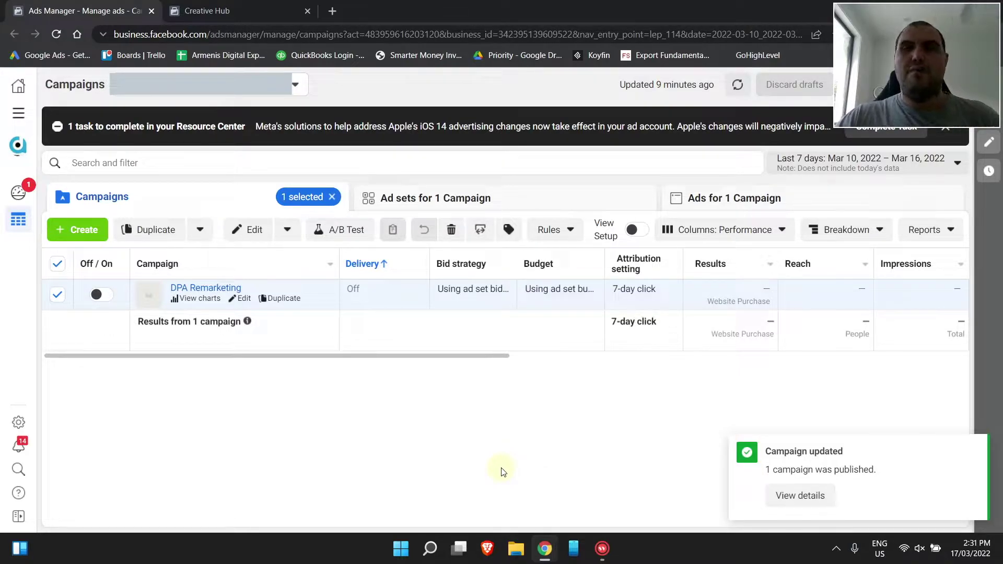
Switch to the Creative Hub tab listing the four Huntress Homewares mockups
{"action": "left_click", "coordinate": [262, 8]}
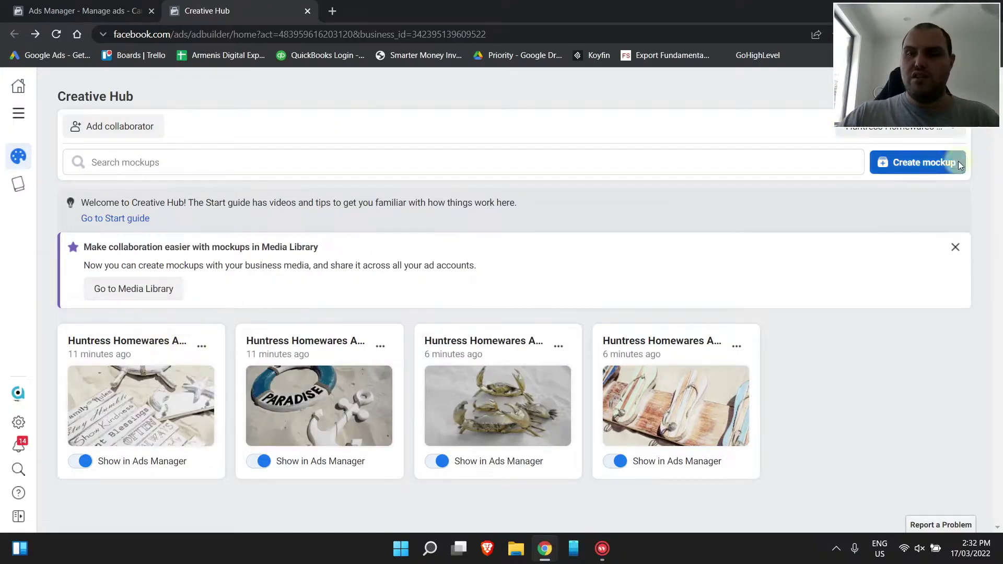
Open the Ad 3 mockup and rename it 'Huntress Homewares Ad 3 Carousel'
{"action": "left_click", "coordinate": [176, 345]}
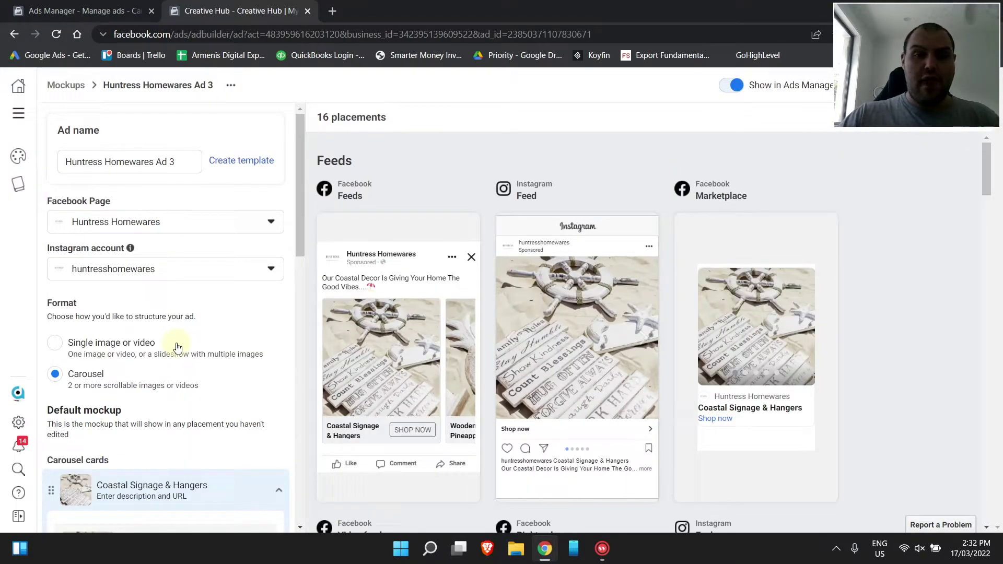
{"action": "left_click", "coordinate": [186, 165]}
{"action": "type", "text": "Carousel"}
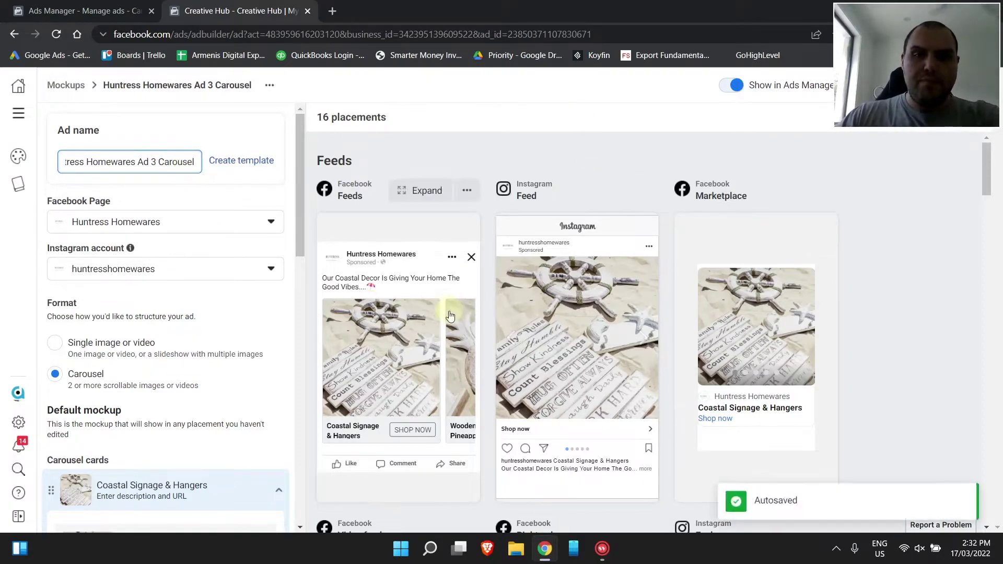
Step the Feeds preview through the Wooden Pineapple Stands, Whale's Tales, candles, nursery and See more cards
{"action": "left_click", "coordinate": [463, 367]}
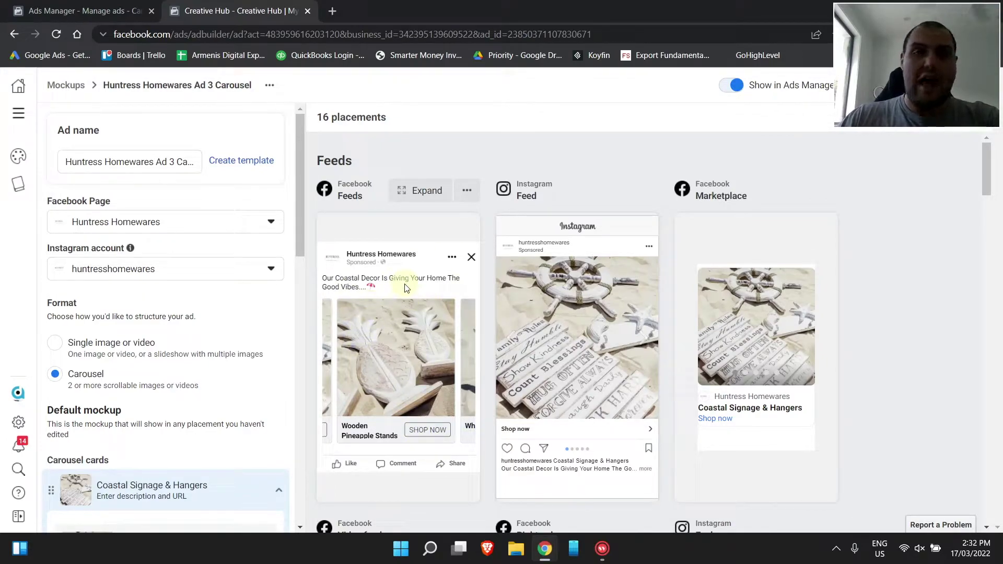
{"action": "left_click", "coordinate": [467, 367]}
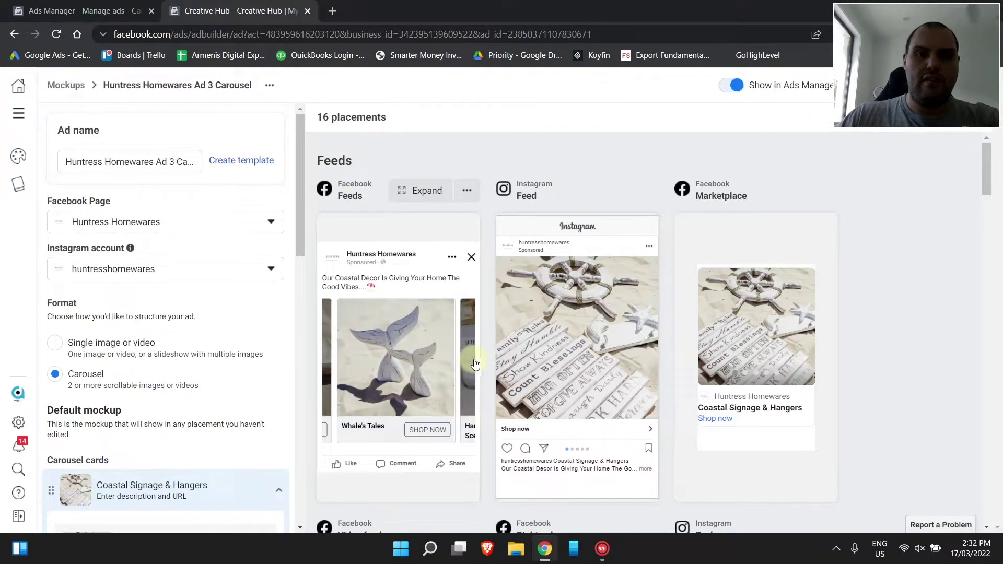
{"action": "left_click", "coordinate": [474, 364]}
{"action": "left_click", "coordinate": [474, 363]}
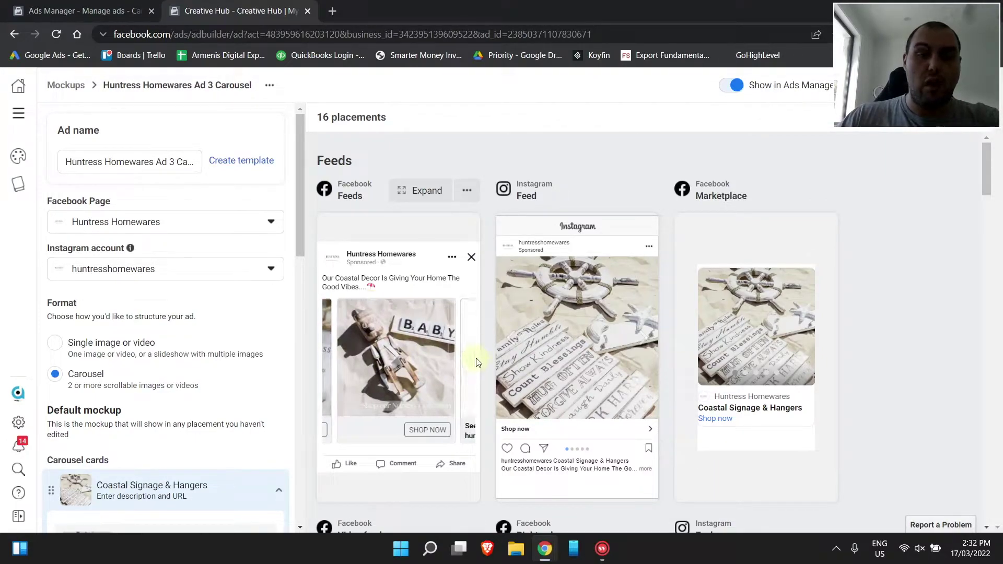
{"action": "left_click", "coordinate": [474, 363]}
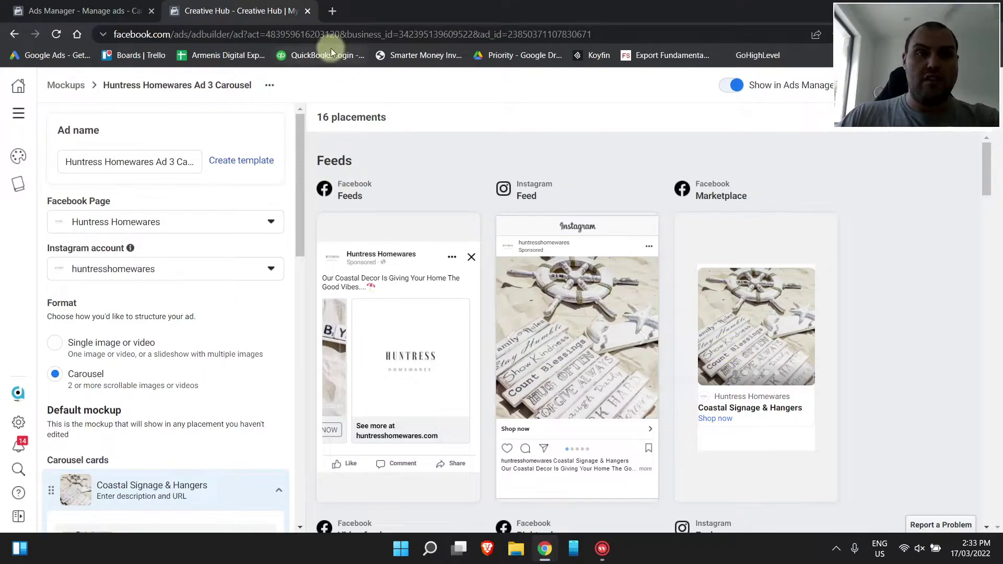
Search Google for 'huntres homewares' in a new tab
{"action": "left_click", "coordinate": [333, 10]}
{"action": "type", "text": "huntr"}
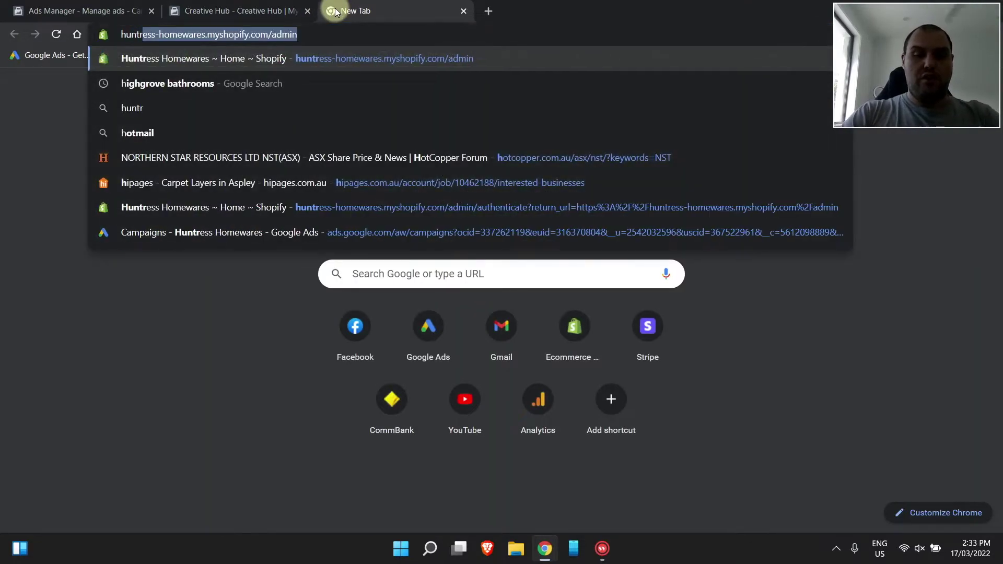
{"action": "type", "text": "es homea"}
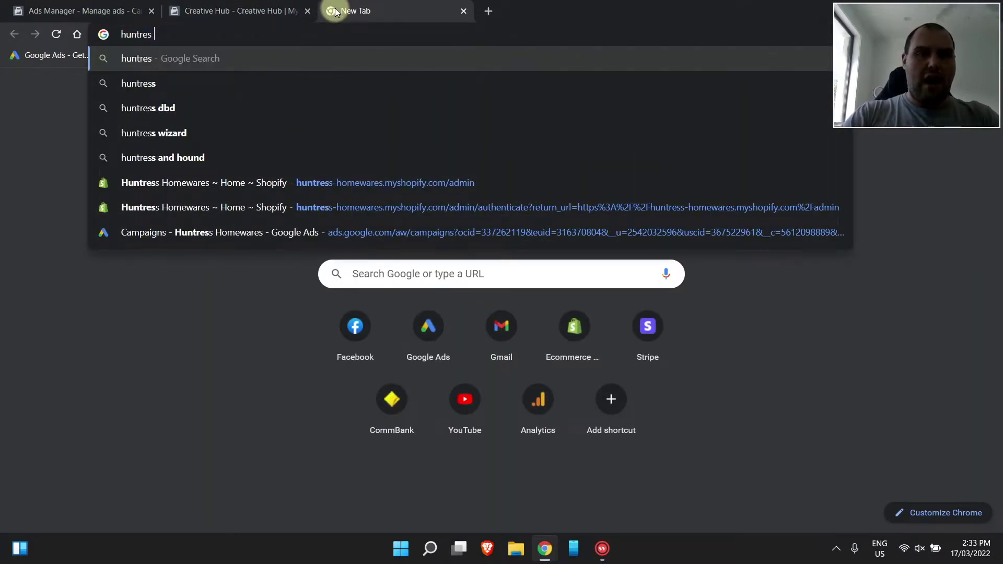
{"action": "key", "text": "BackSpace"}
{"action": "type", "text": "wares"}
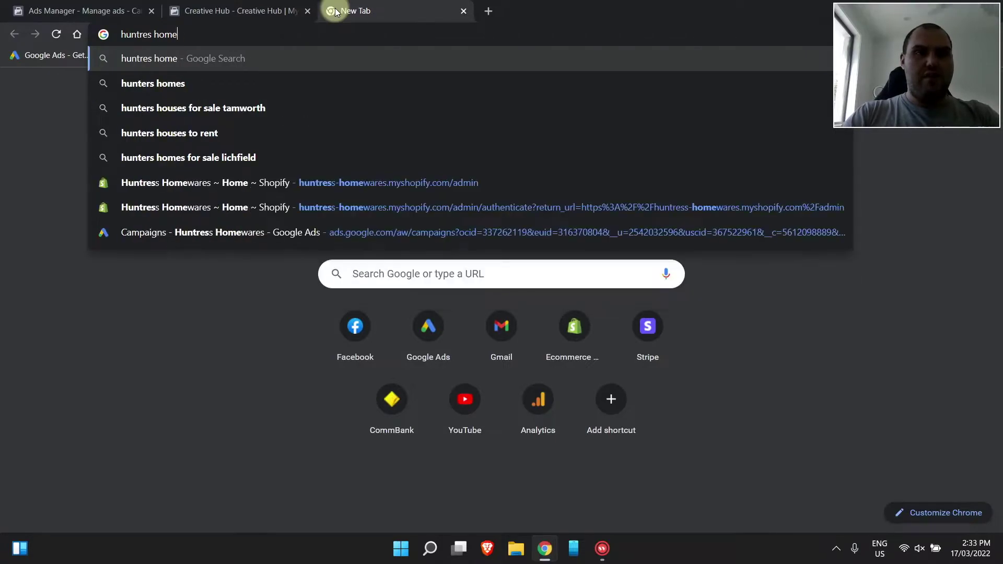
{"action": "key", "text": "Return"}
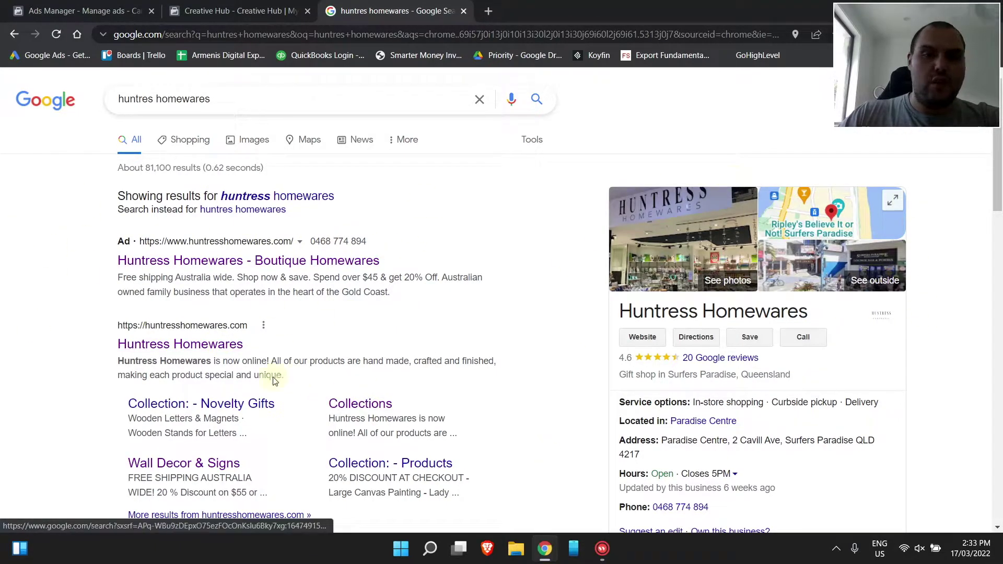
Open the Huntress Homewares store website and dismiss the free-shipping popup
{"action": "left_click", "coordinate": [179, 348]}
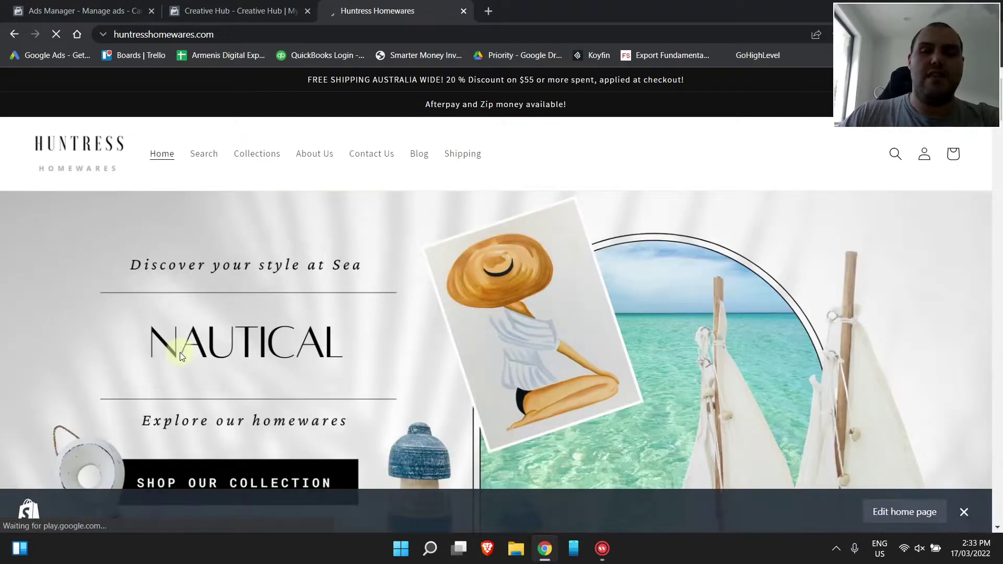
{"action": "scroll", "coordinate": [181, 355], "scroll_direction": "down", "scroll_amount": 1}
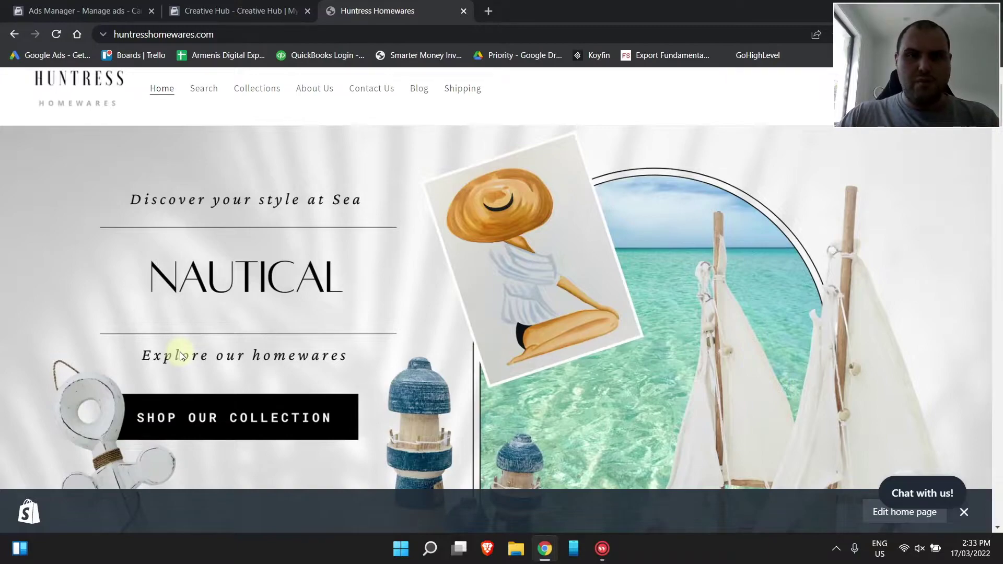
{"action": "scroll", "coordinate": [178, 352], "scroll_direction": "down", "scroll_amount": 1}
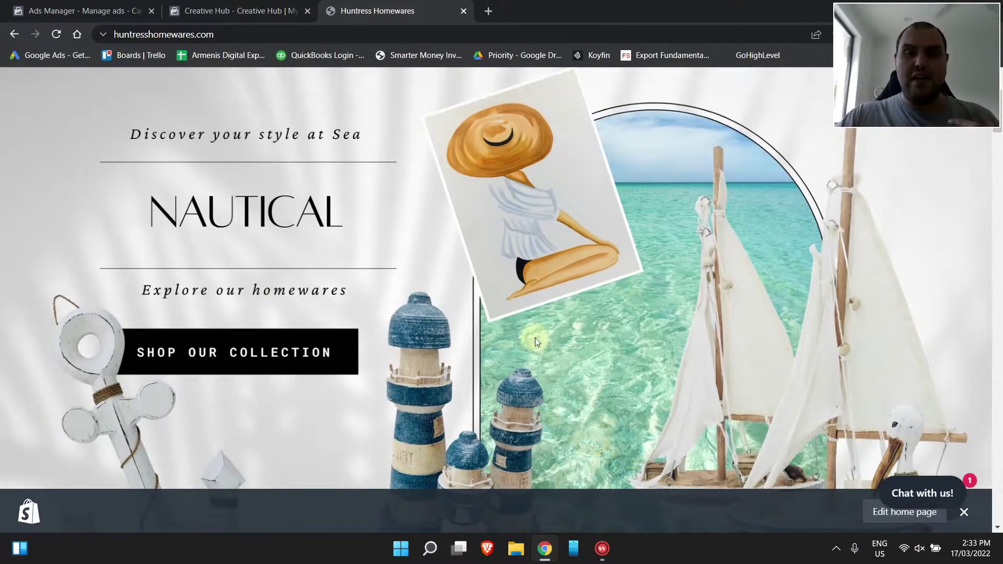
{"action": "scroll", "coordinate": [535, 337], "scroll_direction": "down", "scroll_amount": 6}
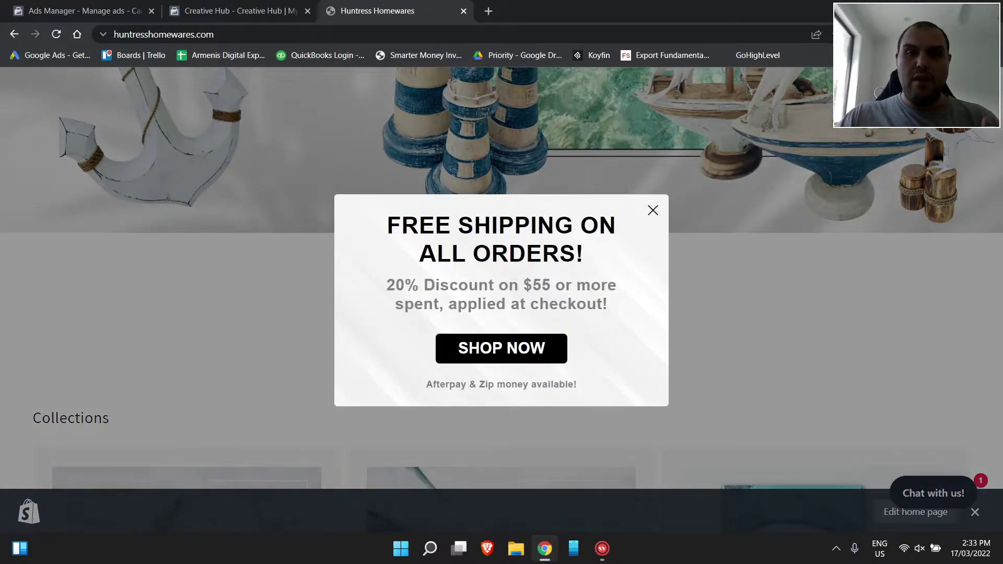
{"action": "left_click", "coordinate": [651, 209]}
Scroll through the store's collections, then return to the top of the home page
{"action": "scroll", "coordinate": [663, 230], "scroll_direction": "down", "scroll_amount": 3}
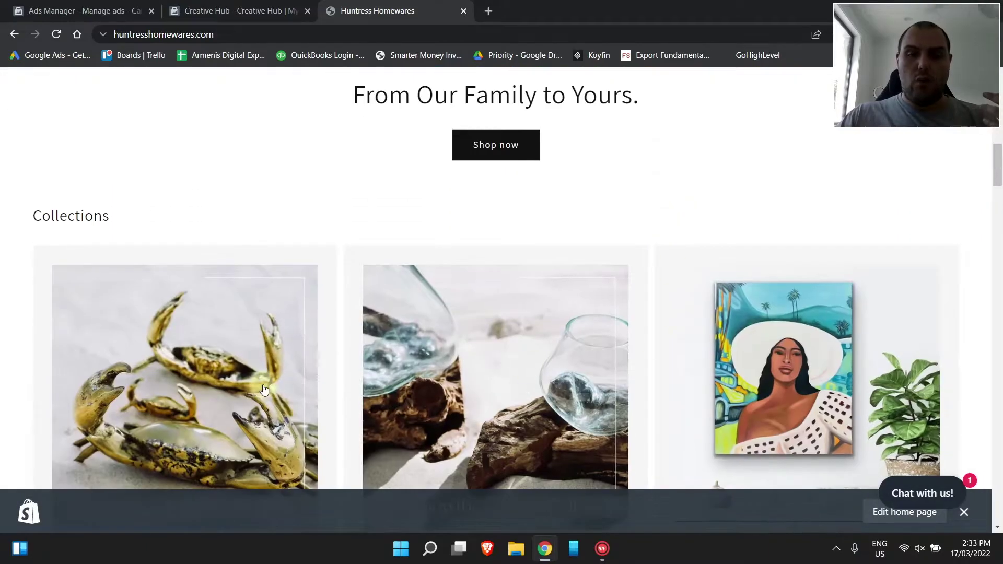
{"action": "scroll", "coordinate": [61, 304], "scroll_direction": "down", "scroll_amount": 2}
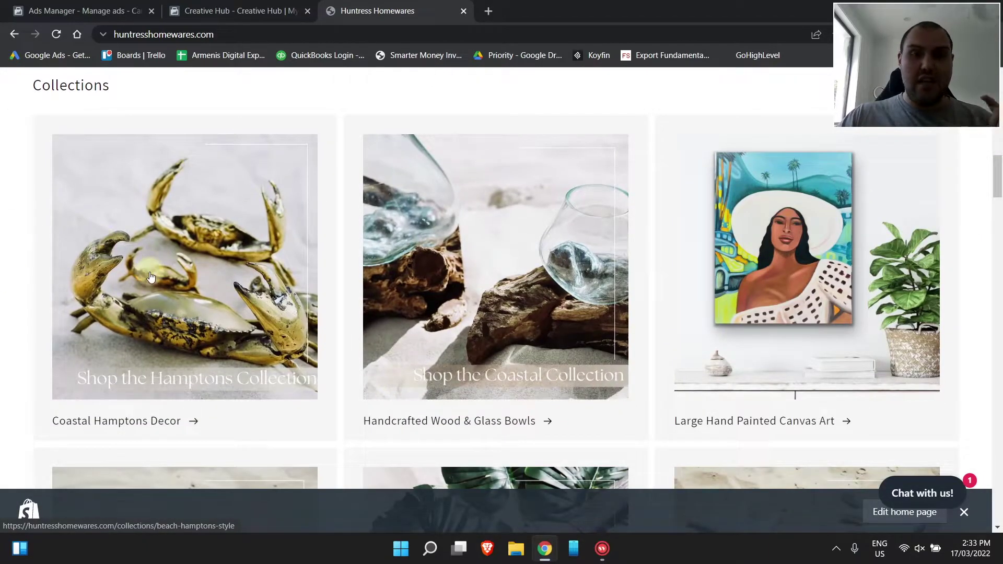
{"action": "scroll", "coordinate": [157, 272], "scroll_direction": "down", "scroll_amount": 3}
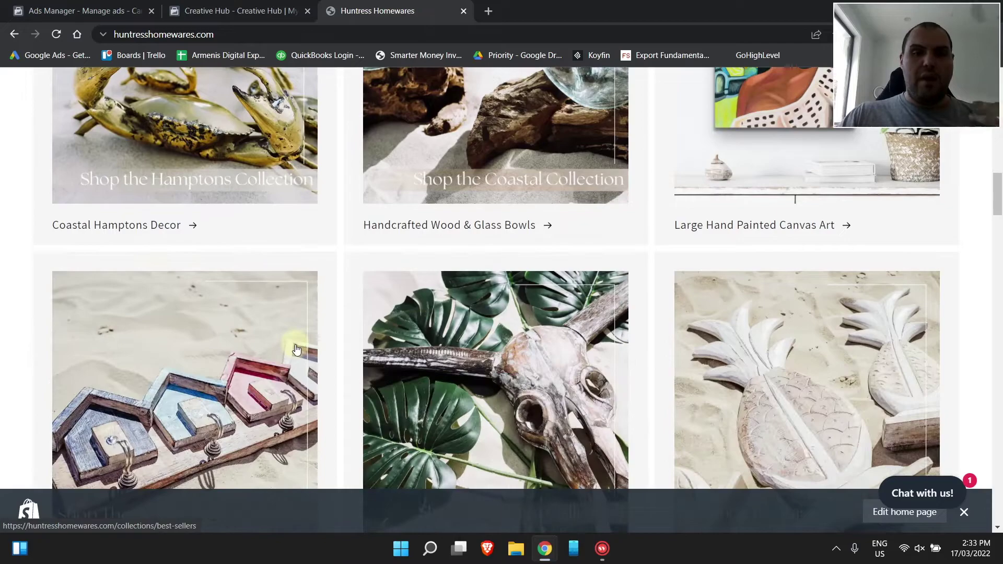
{"action": "scroll", "coordinate": [298, 349], "scroll_direction": "down", "scroll_amount": 1}
{"action": "scroll", "coordinate": [438, 407], "scroll_direction": "up", "scroll_amount": 1}
{"action": "scroll", "coordinate": [739, 432], "scroll_direction": "up", "scroll_amount": 4}
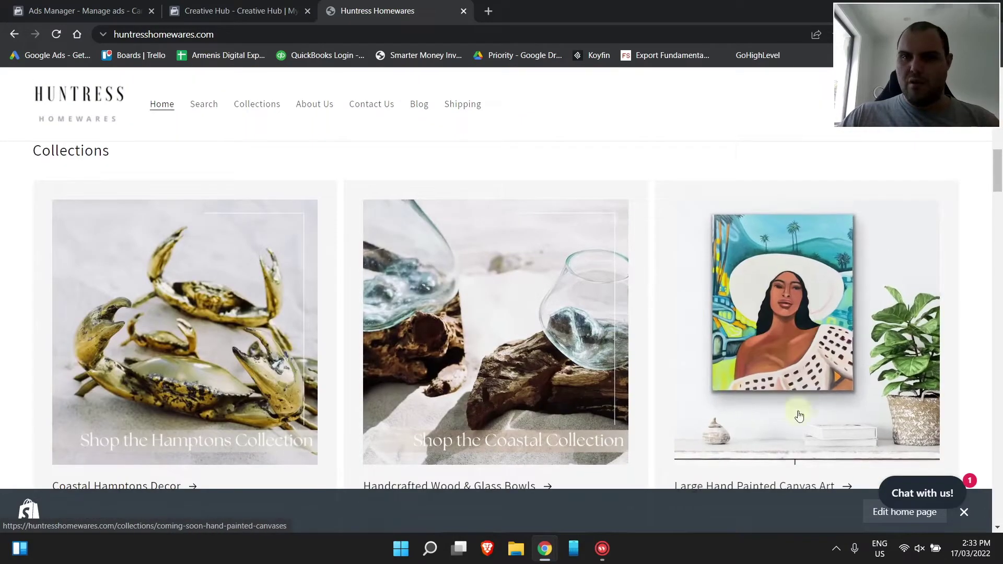
{"action": "scroll", "coordinate": [780, 417], "scroll_direction": "down", "scroll_amount": 11}
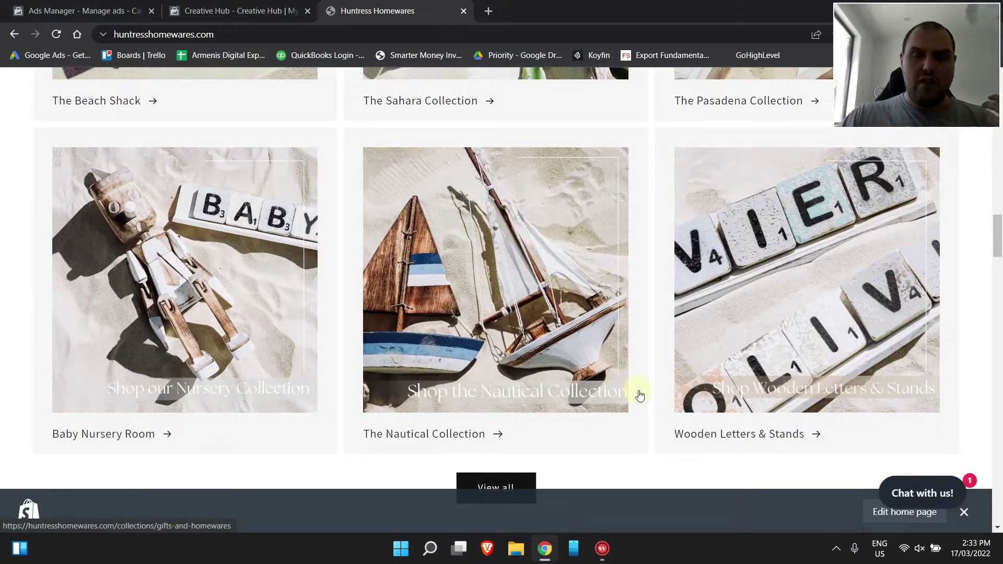
{"action": "scroll", "coordinate": [639, 395], "scroll_direction": "down", "scroll_amount": 1}
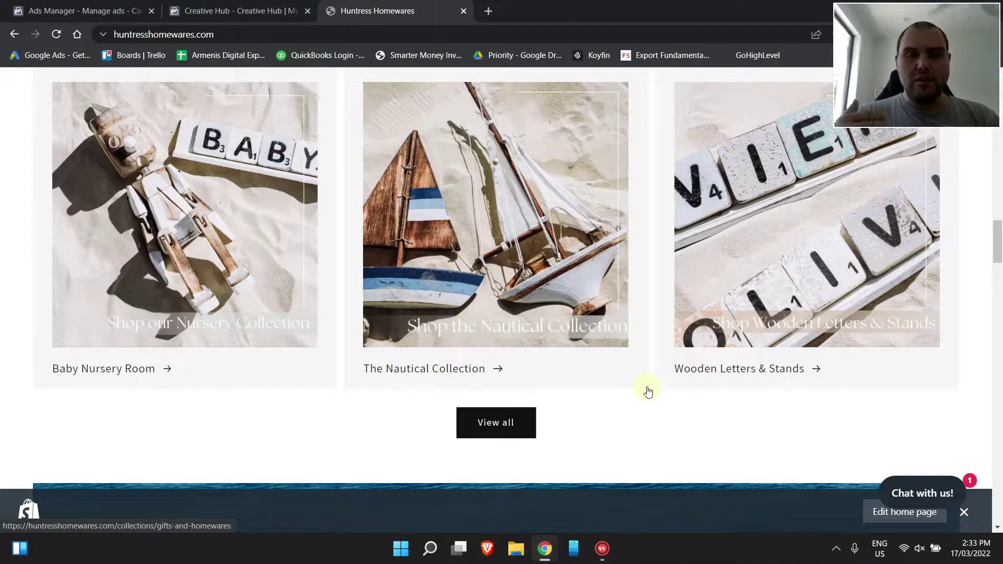
{"action": "scroll", "coordinate": [555, 354], "scroll_direction": "up", "scroll_amount": 15}
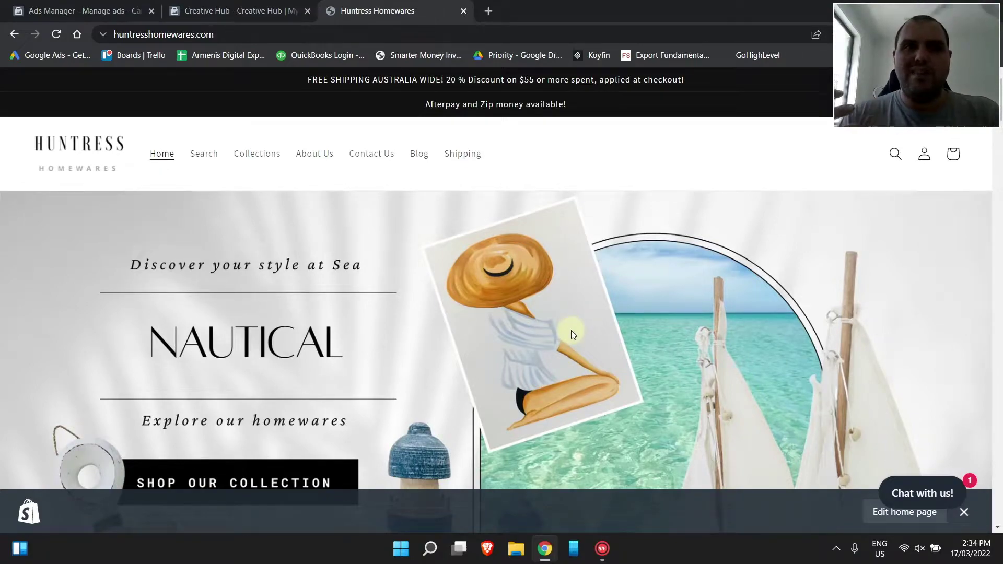
Check the Creative Hub mockup, then return to the Ads Manager campaigns list
{"action": "left_click", "coordinate": [114, 9]}
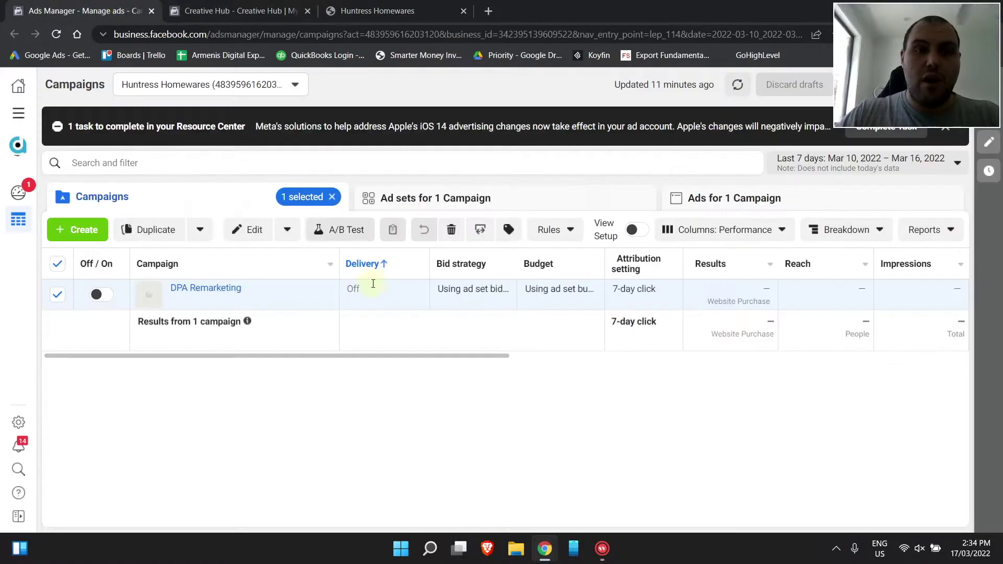
{"action": "left_click", "coordinate": [276, 6]}
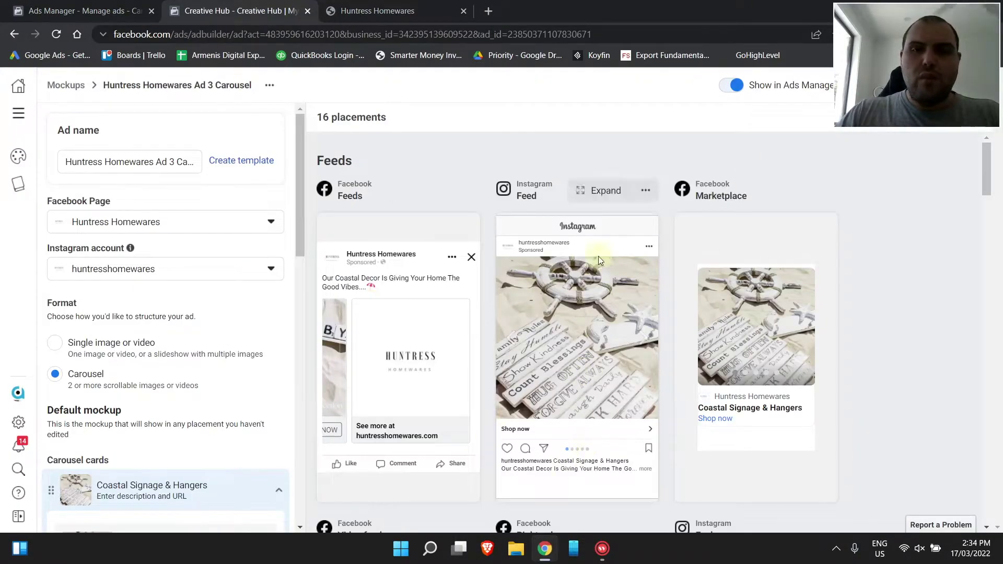
{"action": "mouse_move", "coordinate": [895, 122]}
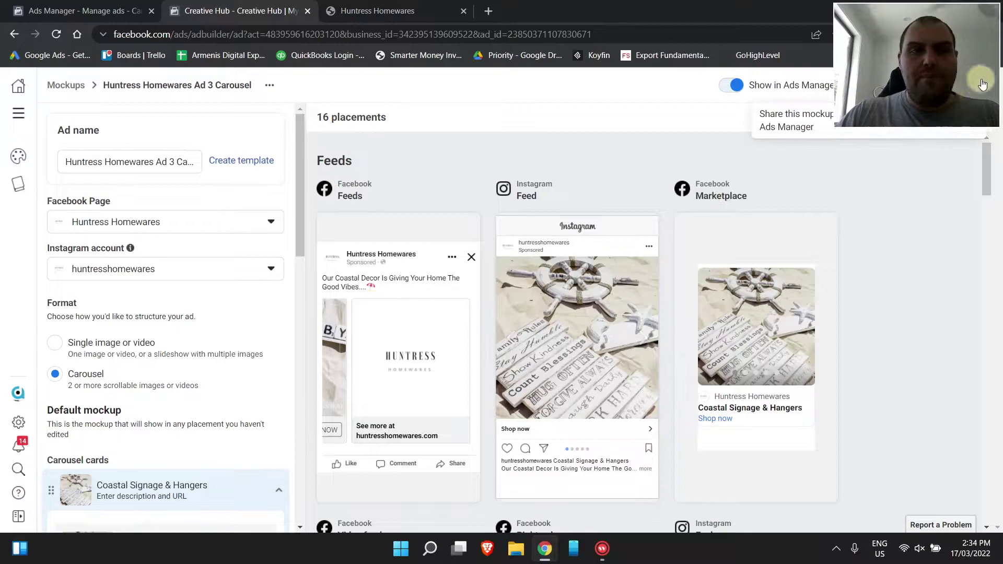
{"action": "left_click", "coordinate": [82, 5]}
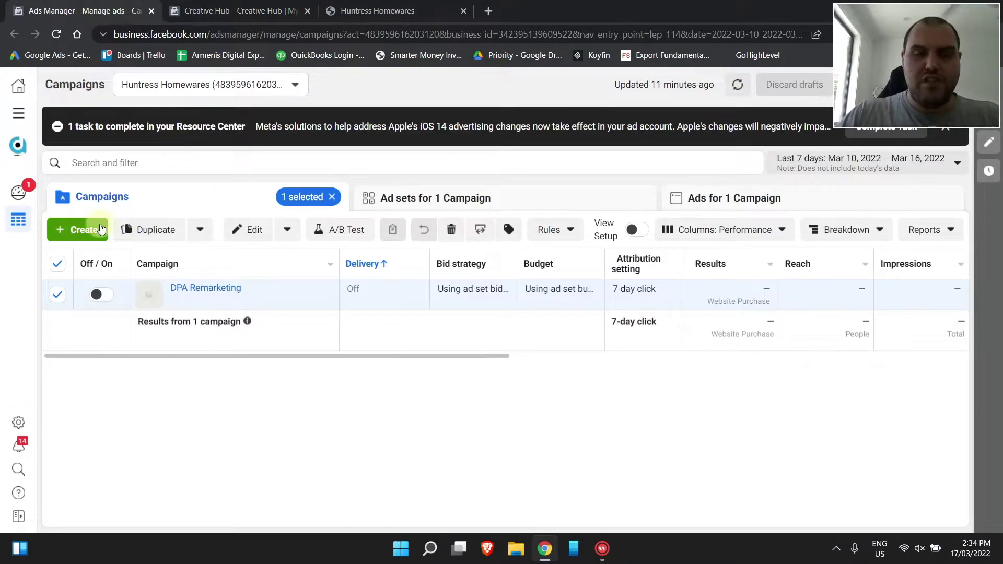
Create a new campaign with the Sales objective using the manual sales campaign setup
{"action": "left_click", "coordinate": [101, 229]}
{"action": "scroll", "coordinate": [397, 355], "scroll_direction": "down", "scroll_amount": 1}
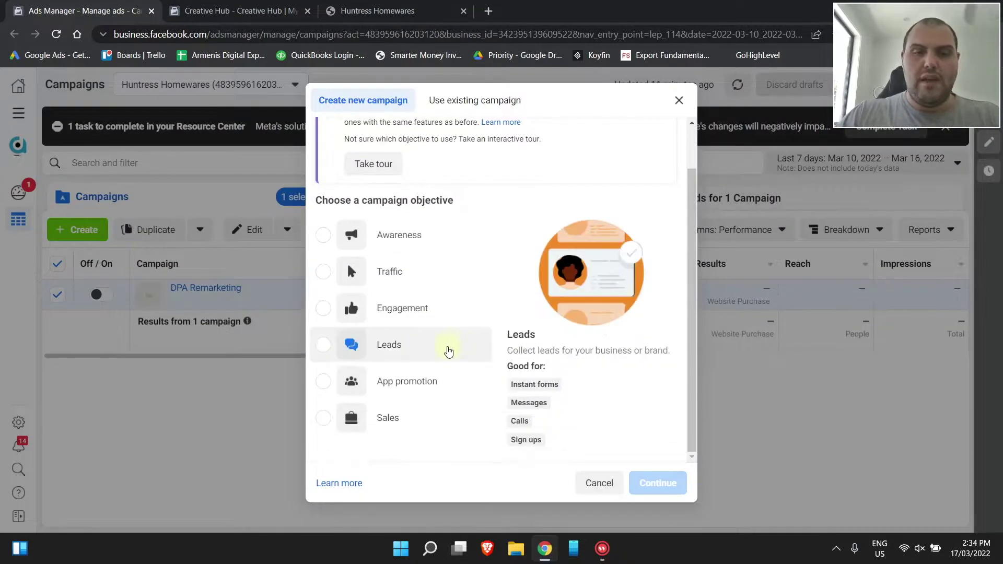
{"action": "left_click", "coordinate": [324, 418]}
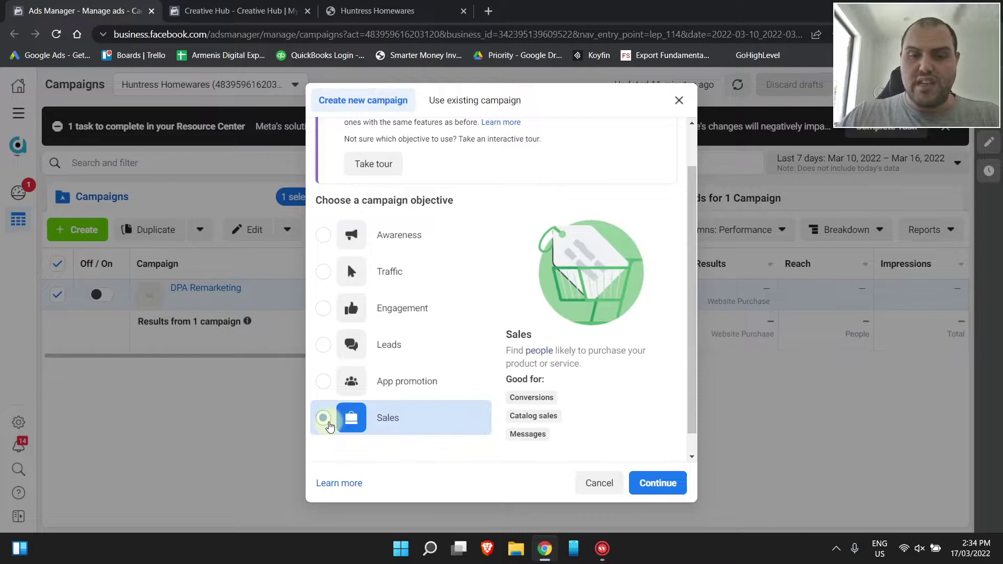
{"action": "left_click", "coordinate": [657, 486]}
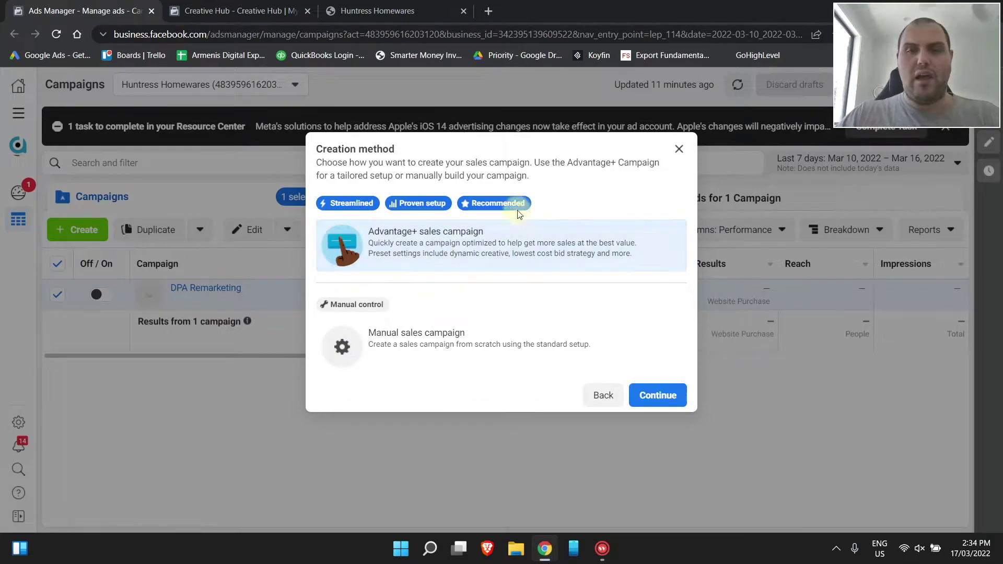
{"action": "left_click", "coordinate": [420, 349]}
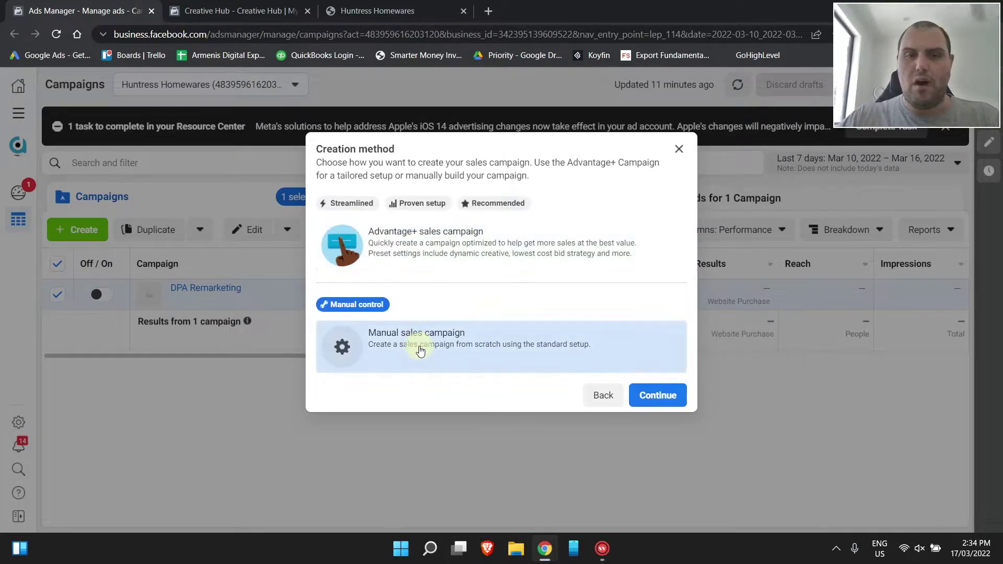
{"action": "left_click", "coordinate": [637, 397]}
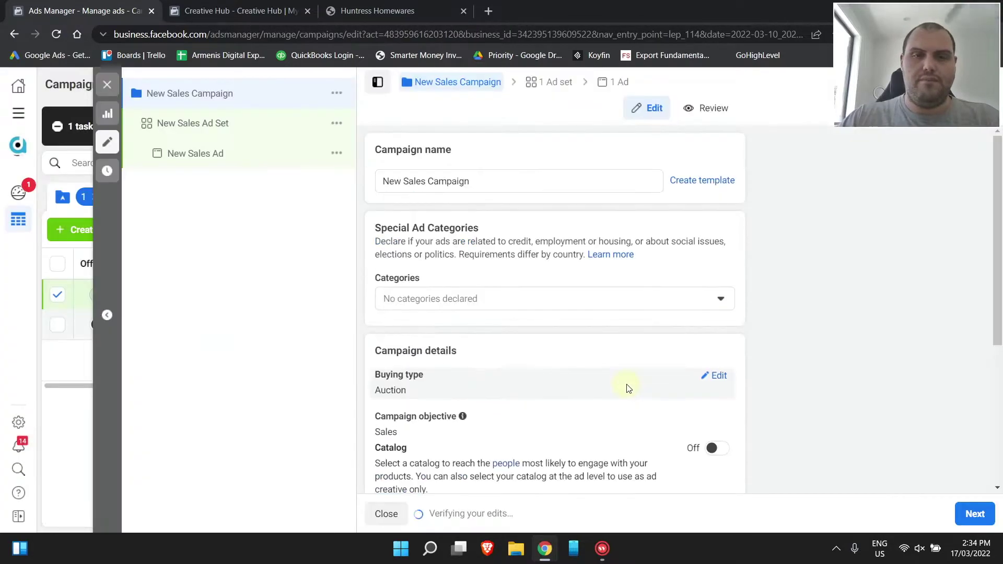
Rename the campaign 'Conversion Campaign - 17/3/22 - NEW CONTENT' and proceed to the ad set
{"action": "triple_click", "coordinate": [502, 181]}
{"action": "type", "text": "Conversion"}
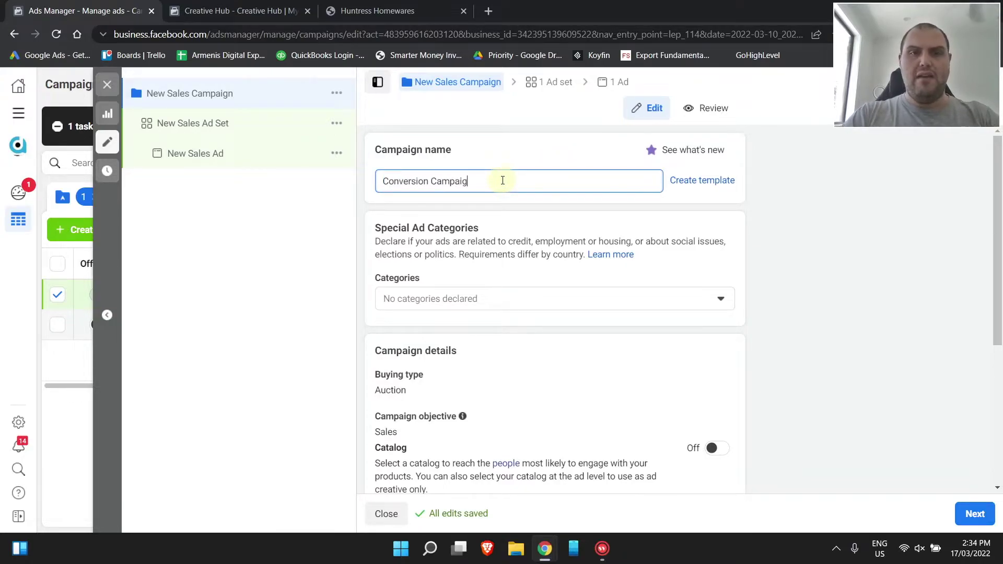
{"action": "type", "text": " Campaign - 17"}
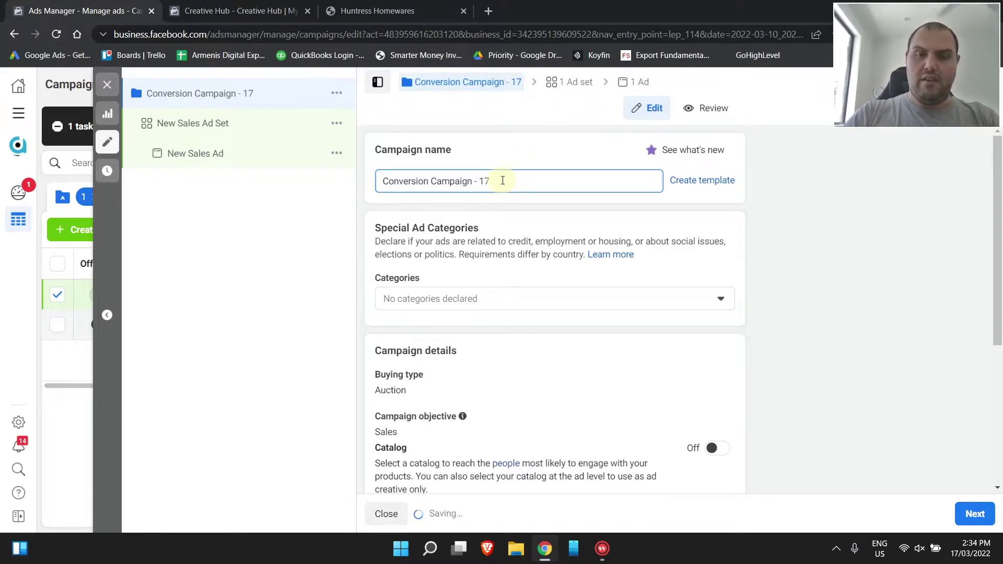
{"action": "type", "text": "/3/22"}
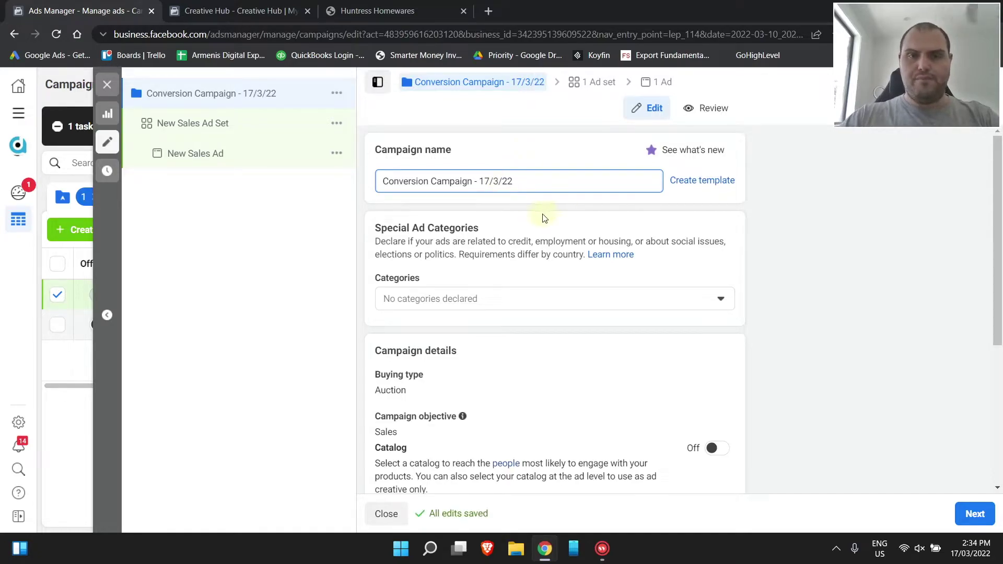
{"action": "type", "text": " - N"}
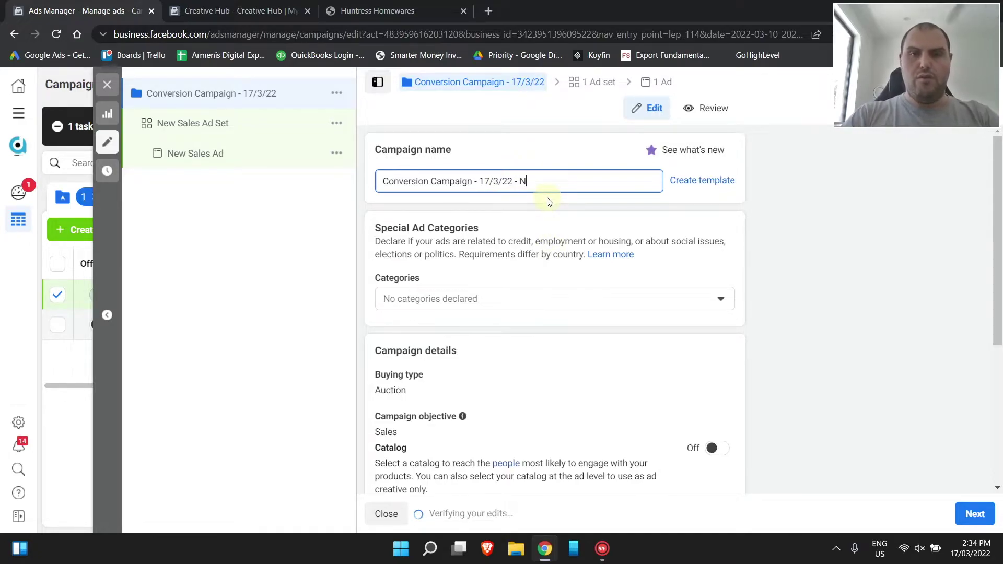
{"action": "type", "text": "EW CONTENT"}
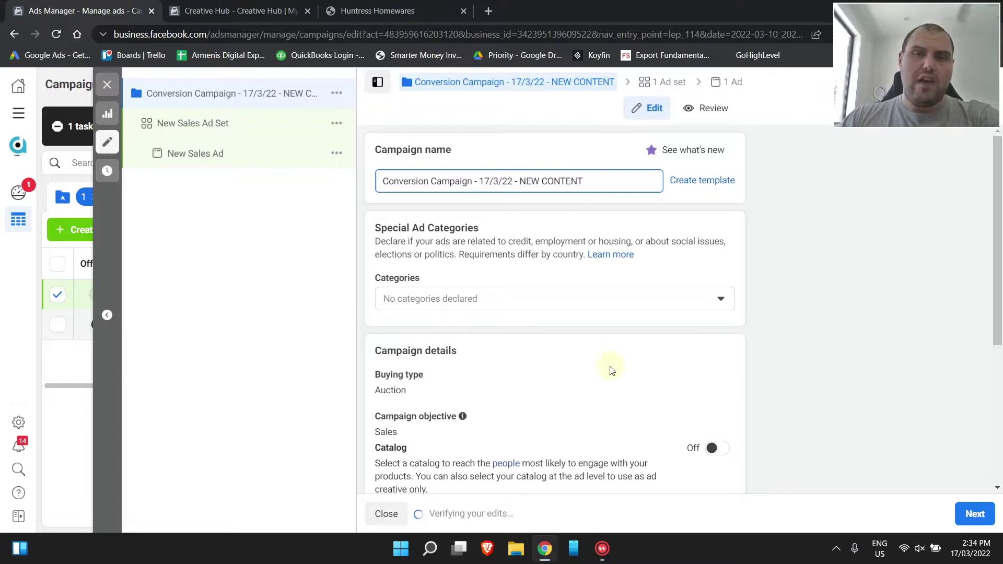
{"action": "scroll", "coordinate": [610, 369], "scroll_direction": "down", "scroll_amount": 1}
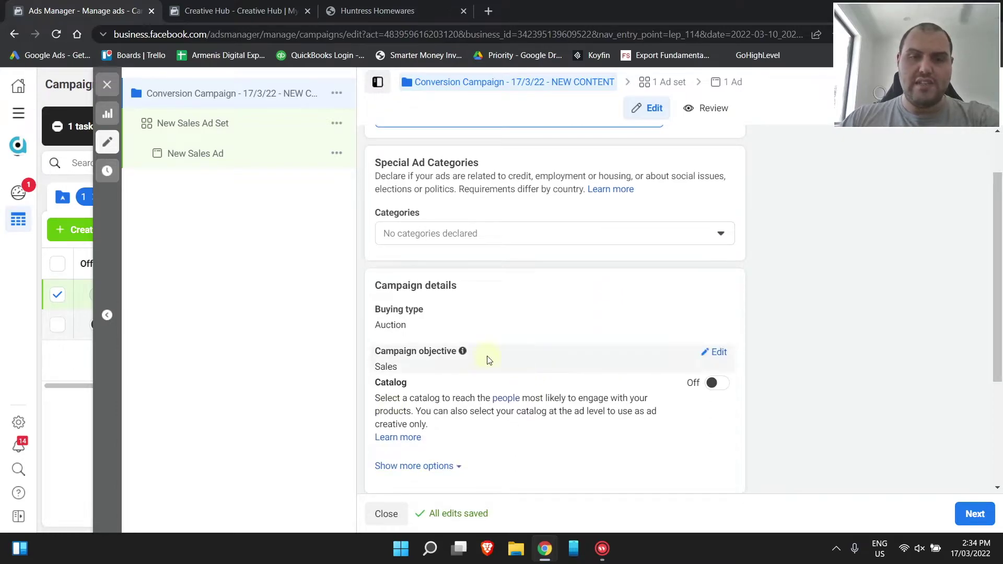
{"action": "scroll", "coordinate": [467, 361], "scroll_direction": "down", "scroll_amount": 1}
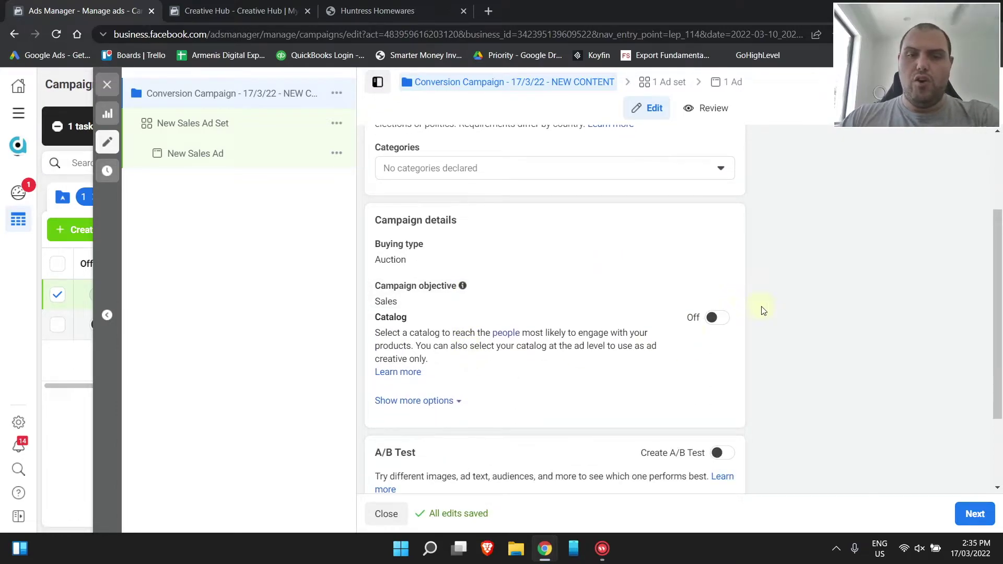
{"action": "scroll", "coordinate": [718, 325], "scroll_direction": "down", "scroll_amount": 2}
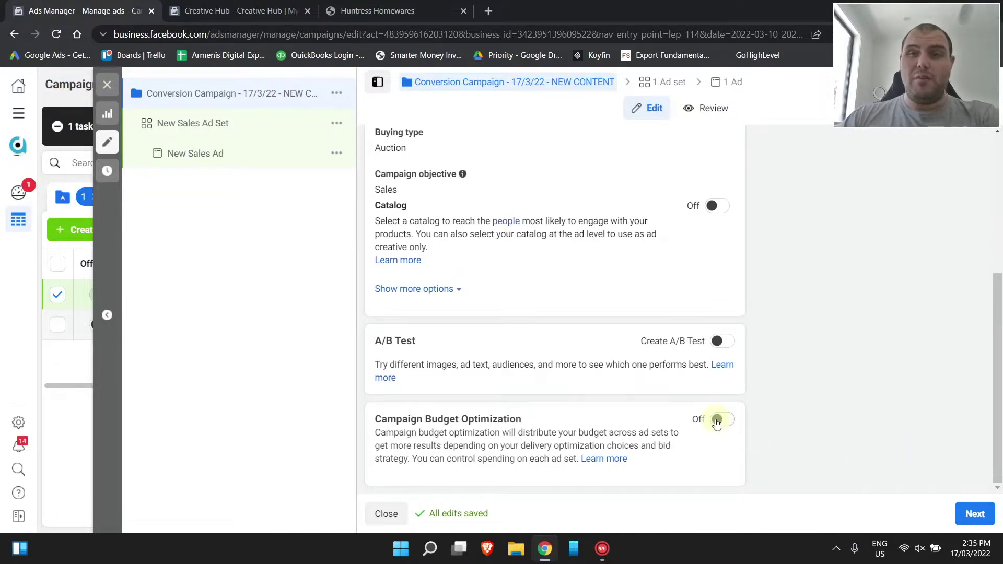
{"action": "left_click", "coordinate": [972, 514]}
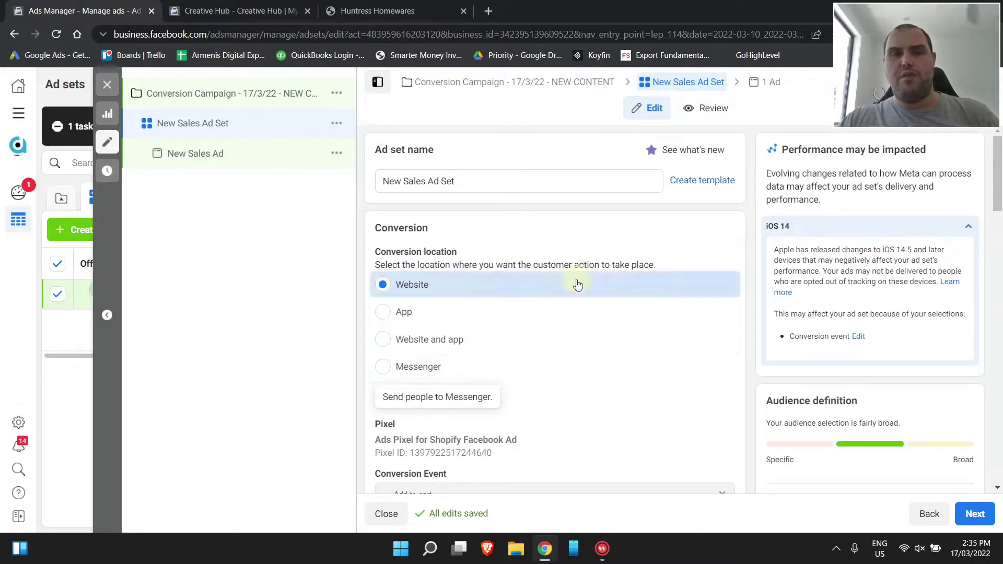
Replace the ad set name with 'Hamptons Audience - Women - 18 - 60', correcting the typo
{"action": "triple_click", "coordinate": [459, 177]}
{"action": "type", "text": "Ham"}
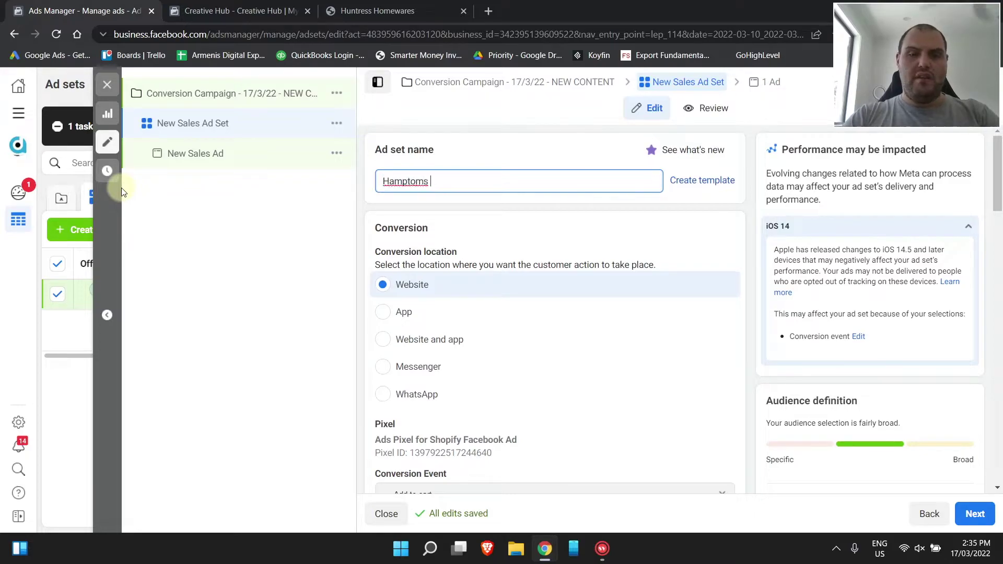
{"action": "type", "text": "ptoms"}
{"action": "key", "text": "BackSpace"}
{"action": "key", "text": "BackSpace"}
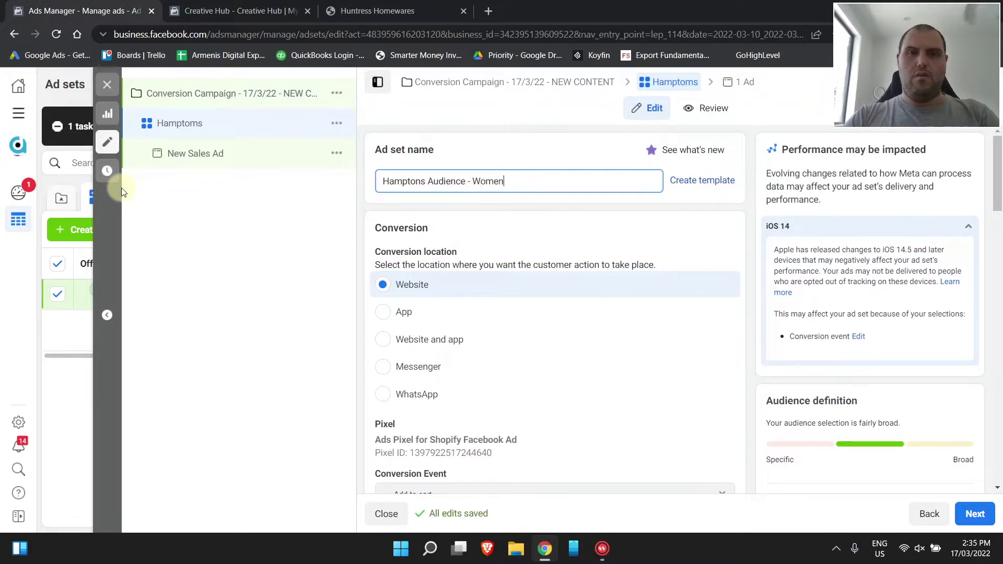
{"action": "type", "text": "18"}
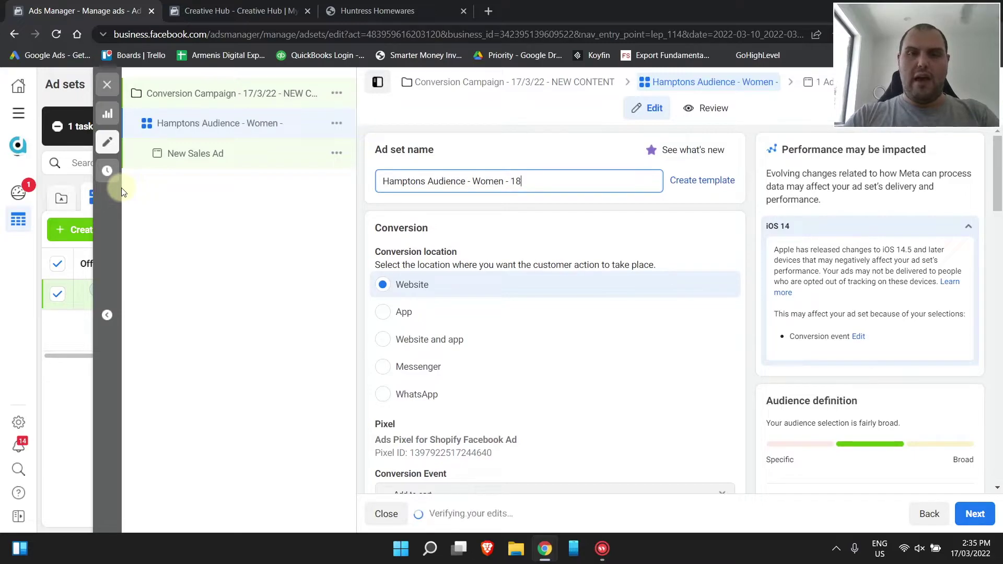
{"action": "type", "text": " - 60"}
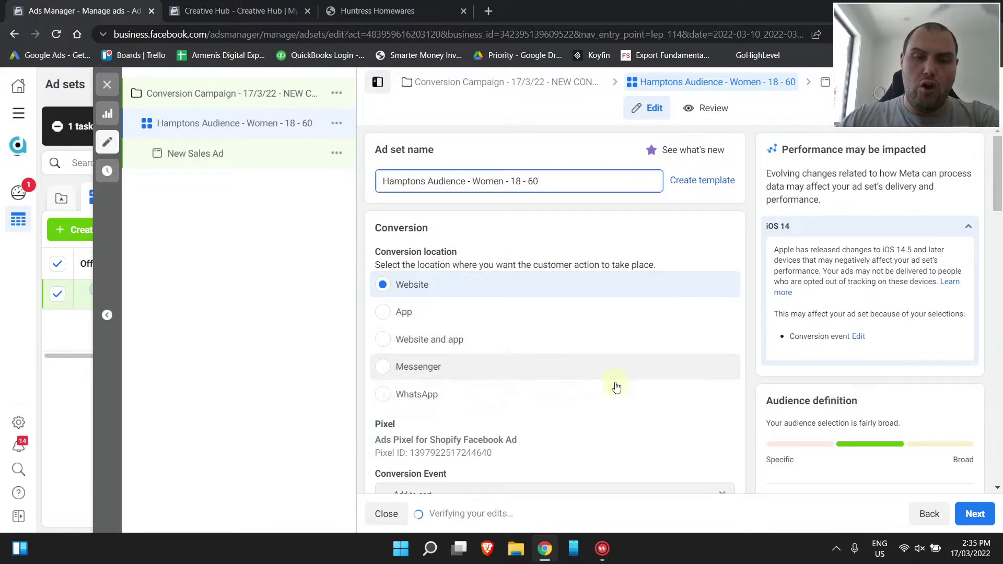
Change the ad set's conversion event from Add to cart to Purchase
{"action": "scroll", "coordinate": [642, 408], "scroll_direction": "down", "scroll_amount": 3}
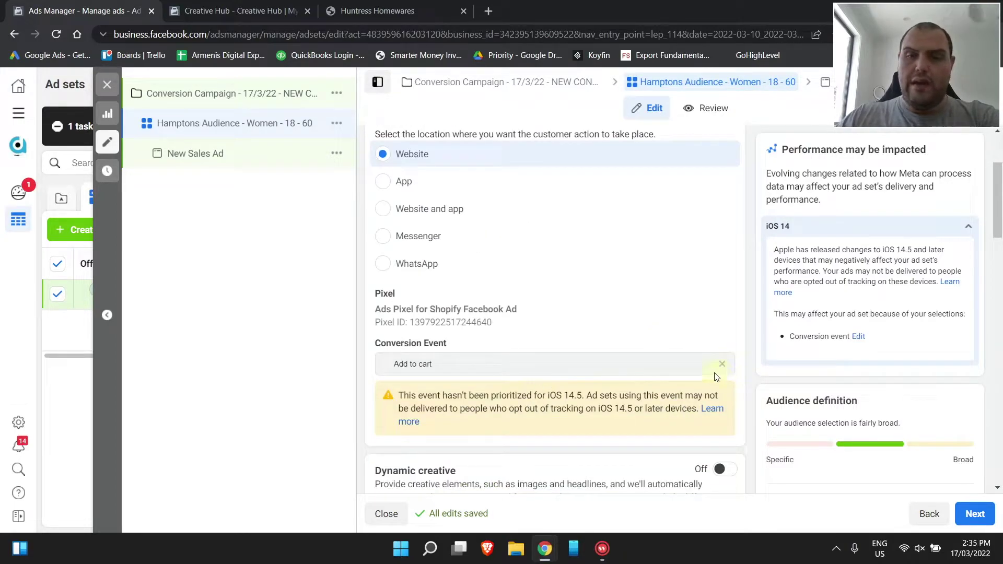
{"action": "left_click", "coordinate": [723, 365]}
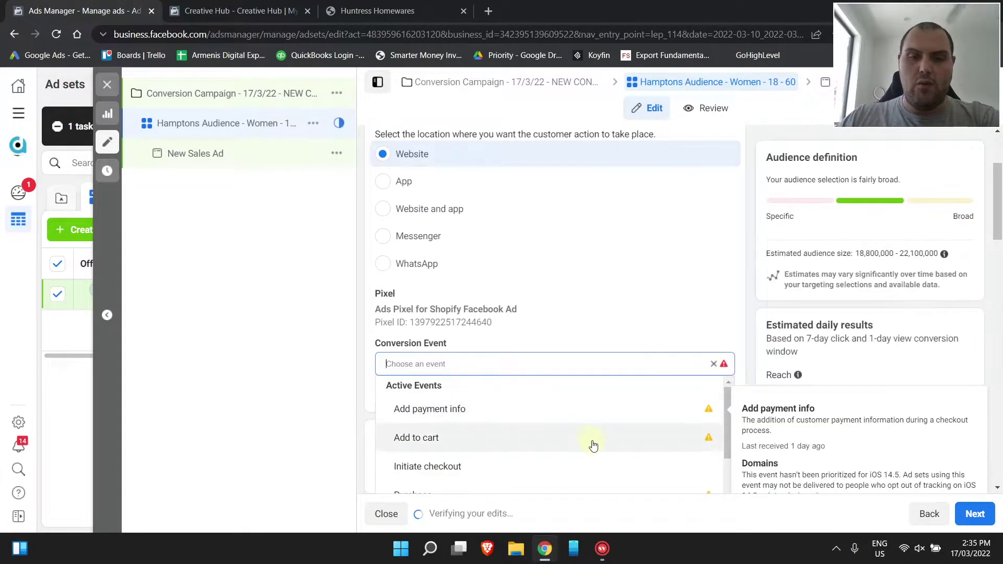
{"action": "scroll", "coordinate": [541, 440], "scroll_direction": "down", "scroll_amount": 3}
{"action": "scroll", "coordinate": [540, 440], "scroll_direction": "up", "scroll_amount": 2}
{"action": "left_click", "coordinate": [472, 436]}
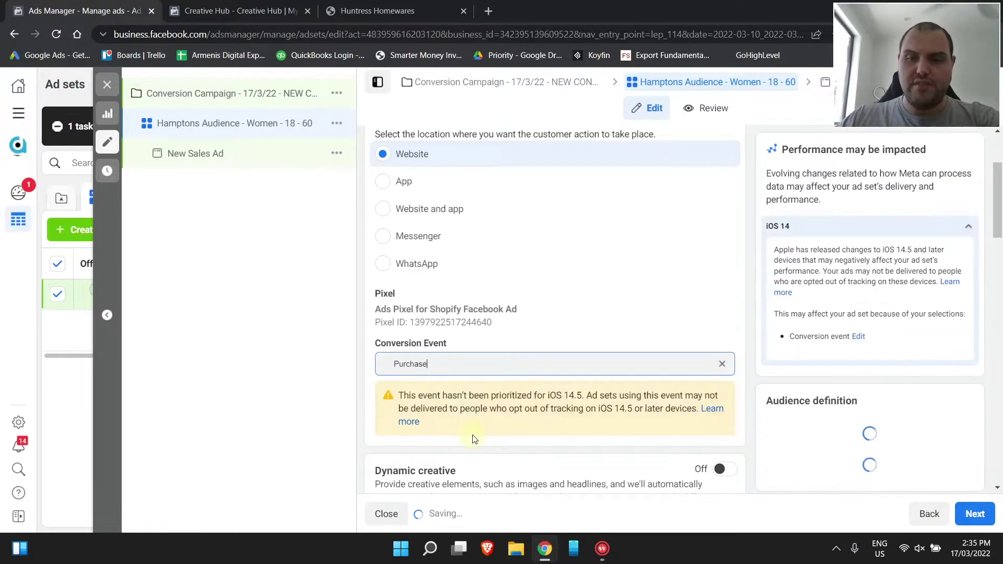
{"action": "scroll", "coordinate": [607, 289], "scroll_direction": "down", "scroll_amount": 1}
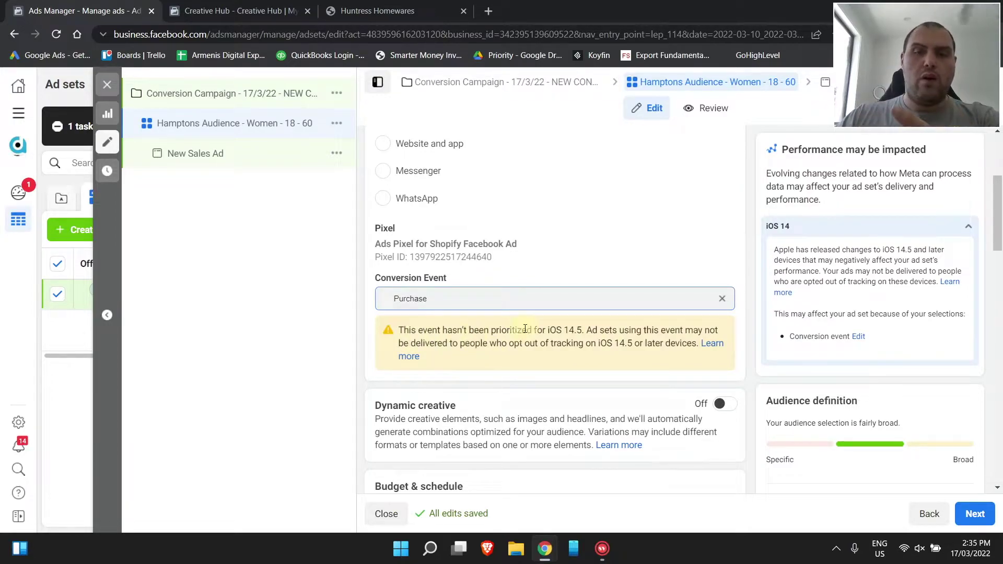
{"action": "double_click", "coordinate": [555, 330]}
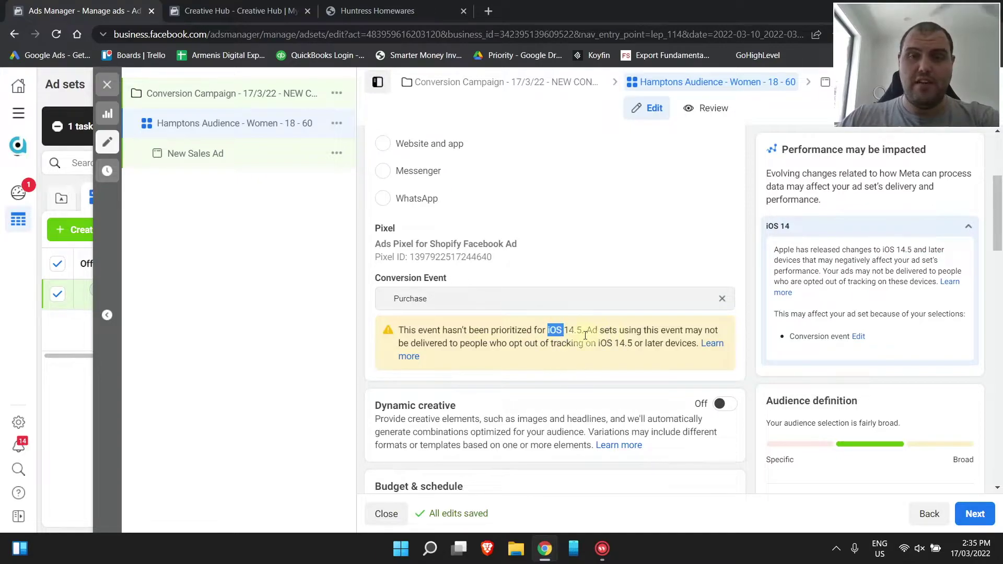
Lower the daily budget from $20.00 to $10.00 and dismiss the recommendation tip
{"action": "scroll", "coordinate": [575, 350], "scroll_direction": "down", "scroll_amount": 3}
{"action": "triple_click", "coordinate": [598, 406]}
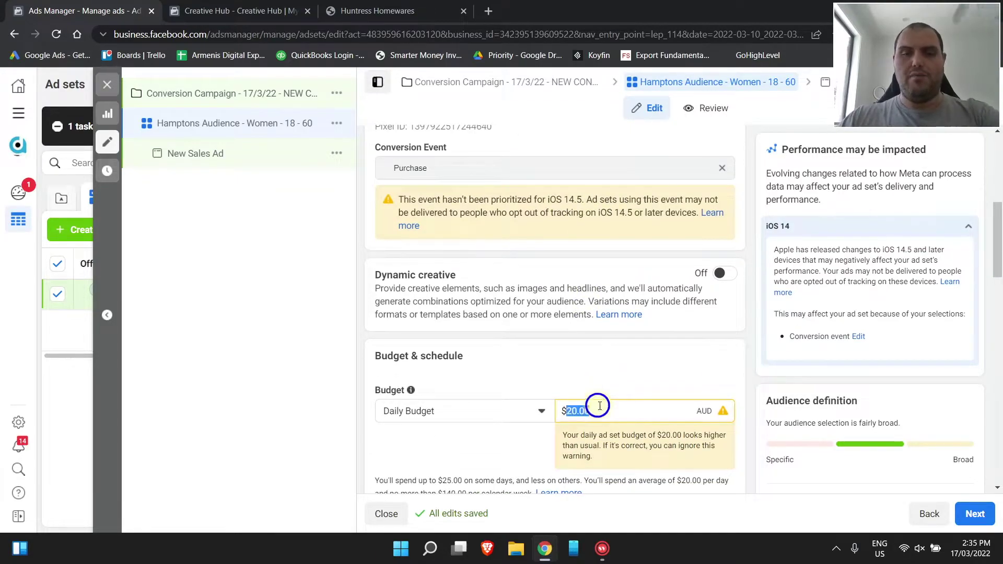
{"action": "type", "text": "$10"}
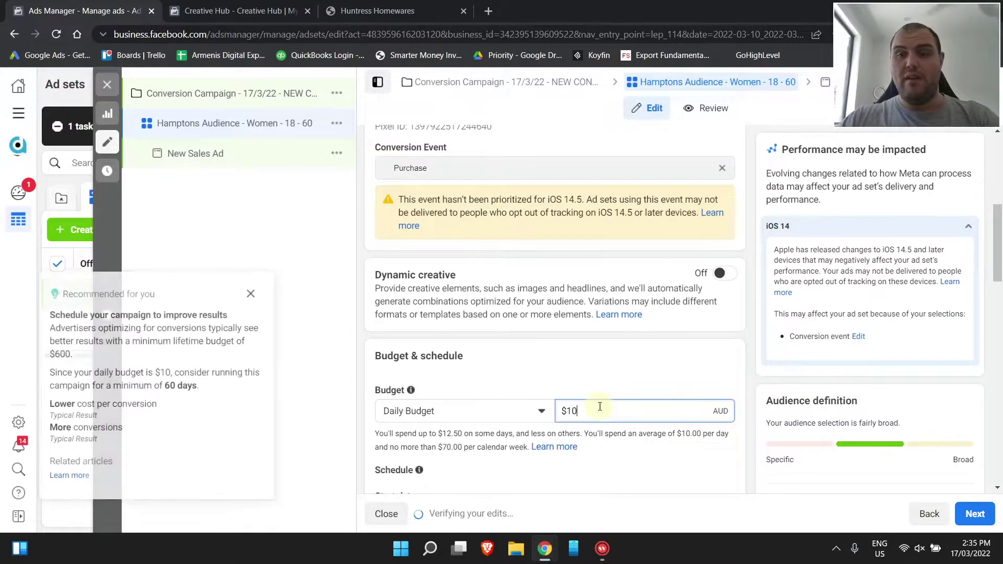
{"action": "left_click", "coordinate": [251, 288]}
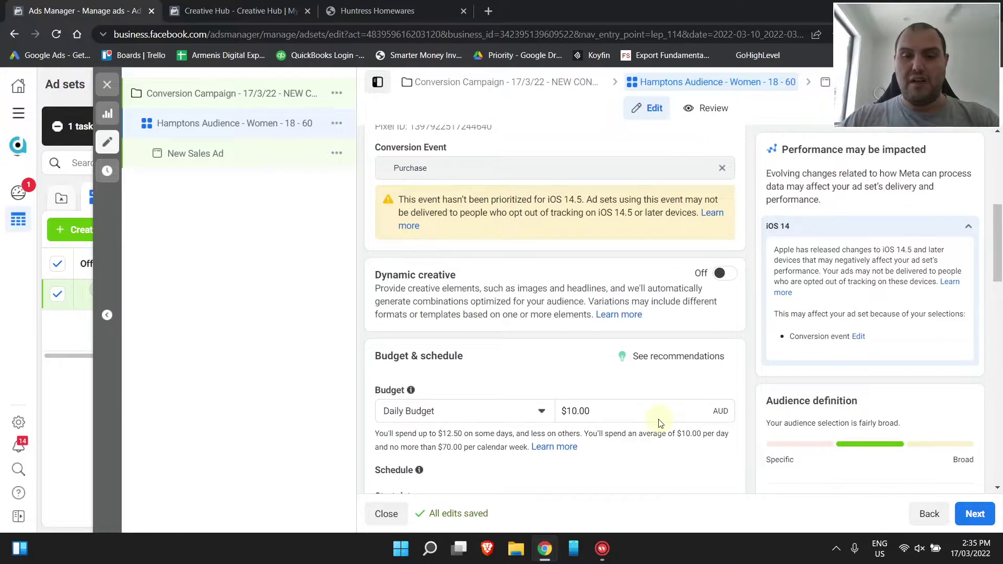
{"action": "scroll", "coordinate": [659, 422], "scroll_direction": "down", "scroll_amount": 4}
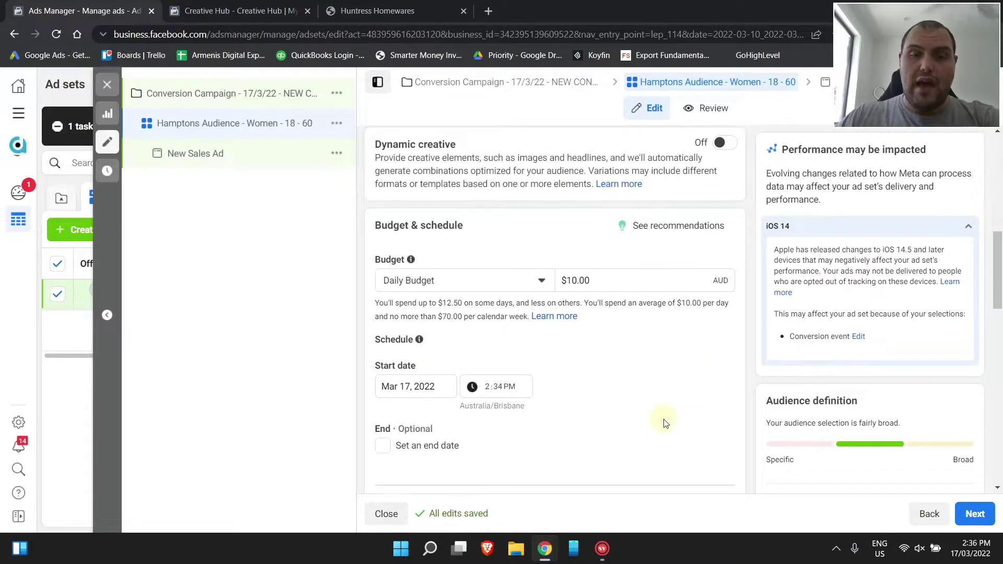
Restrict the audience to women and lower the maximum age from 65+ to 60
{"action": "scroll", "coordinate": [665, 421], "scroll_direction": "down", "scroll_amount": 5}
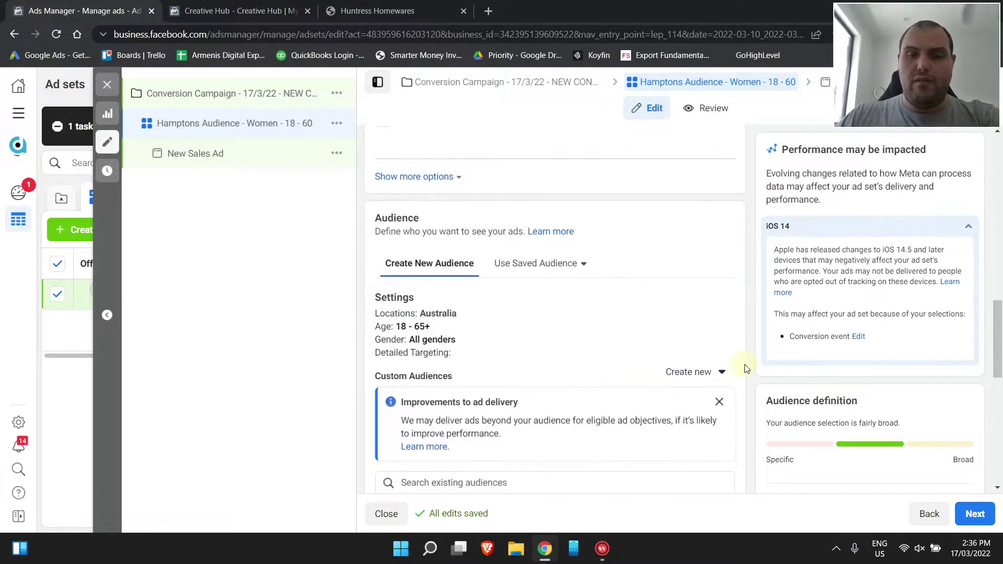
{"action": "scroll", "coordinate": [715, 309], "scroll_direction": "down", "scroll_amount": 1}
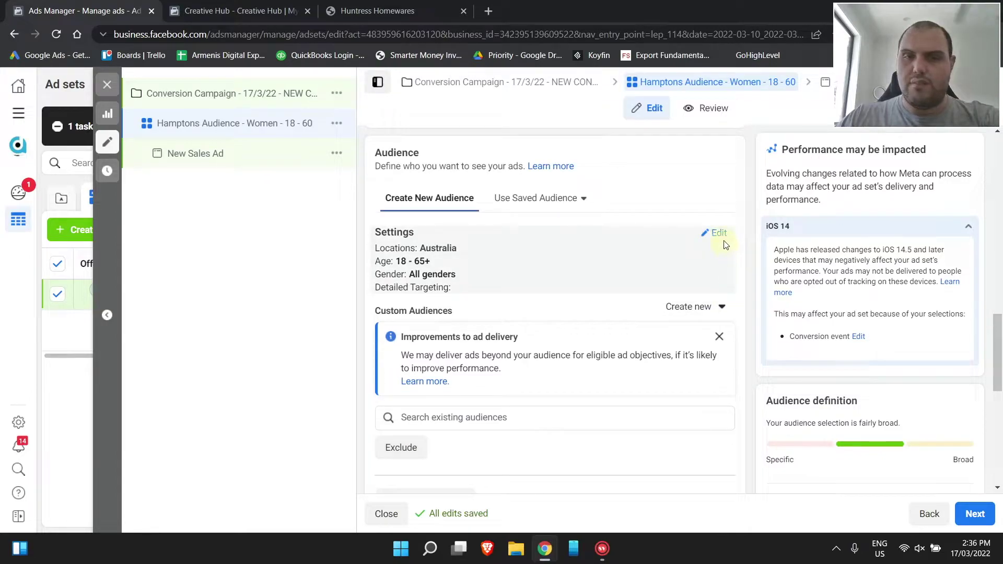
{"action": "left_click", "coordinate": [720, 234]}
{"action": "scroll", "coordinate": [517, 402], "scroll_direction": "down", "scroll_amount": 1}
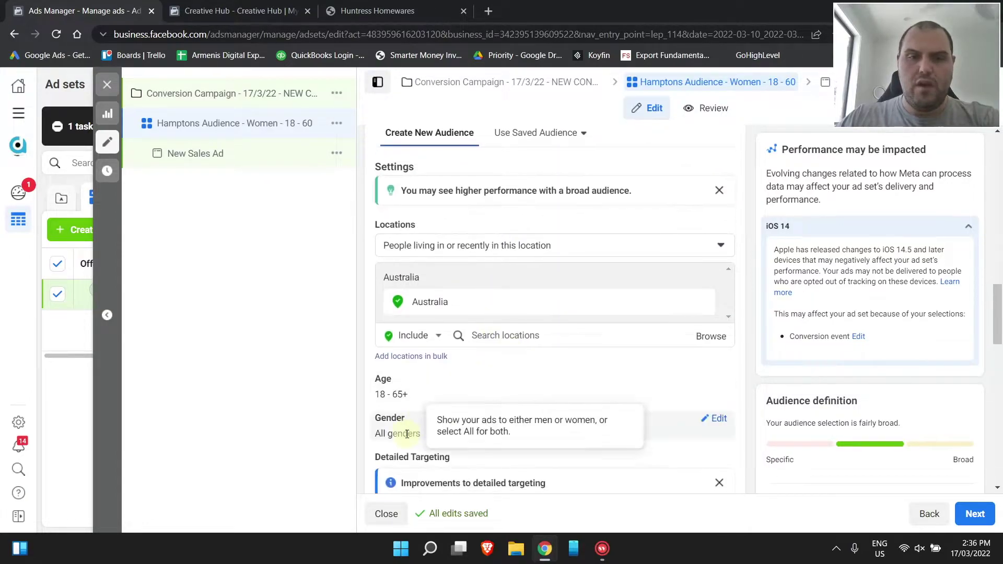
{"action": "left_click", "coordinate": [714, 419]}
{"action": "left_click", "coordinate": [476, 433]}
{"action": "left_click", "coordinate": [716, 383]}
{"action": "left_click", "coordinate": [472, 401]}
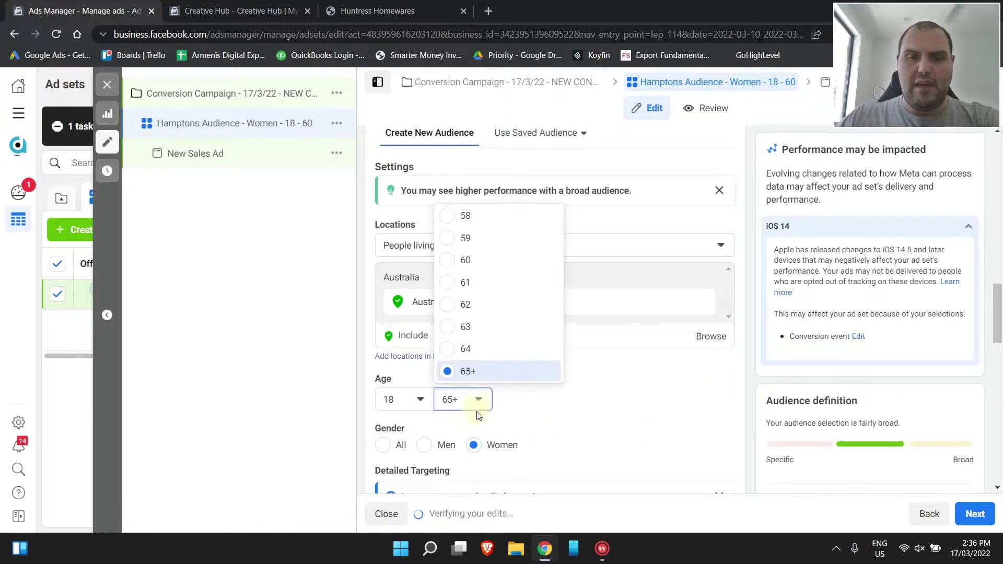
{"action": "left_click", "coordinate": [478, 266]}
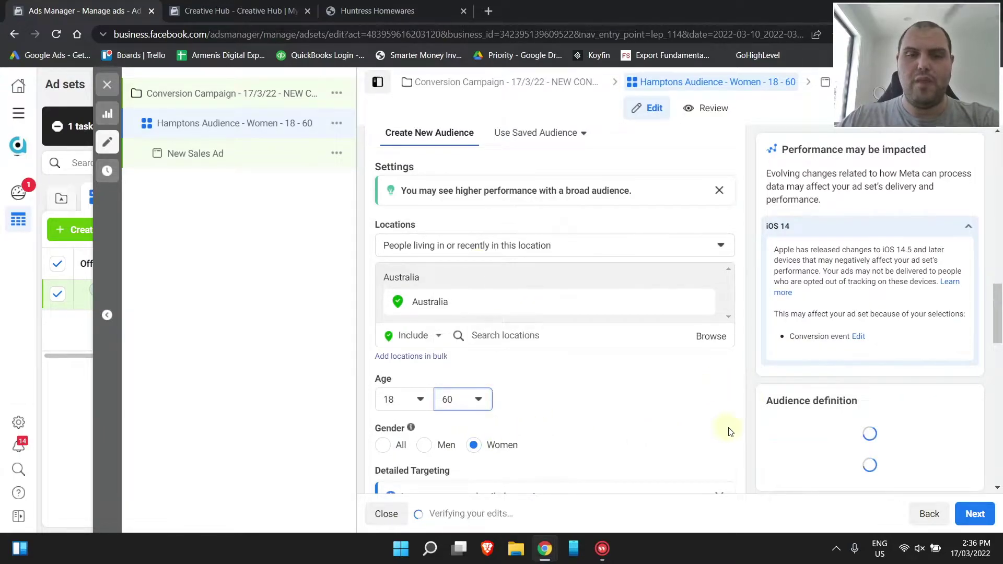
Set the Australia location to target people living in this location
{"action": "scroll", "coordinate": [645, 405], "scroll_direction": "down", "scroll_amount": 4}
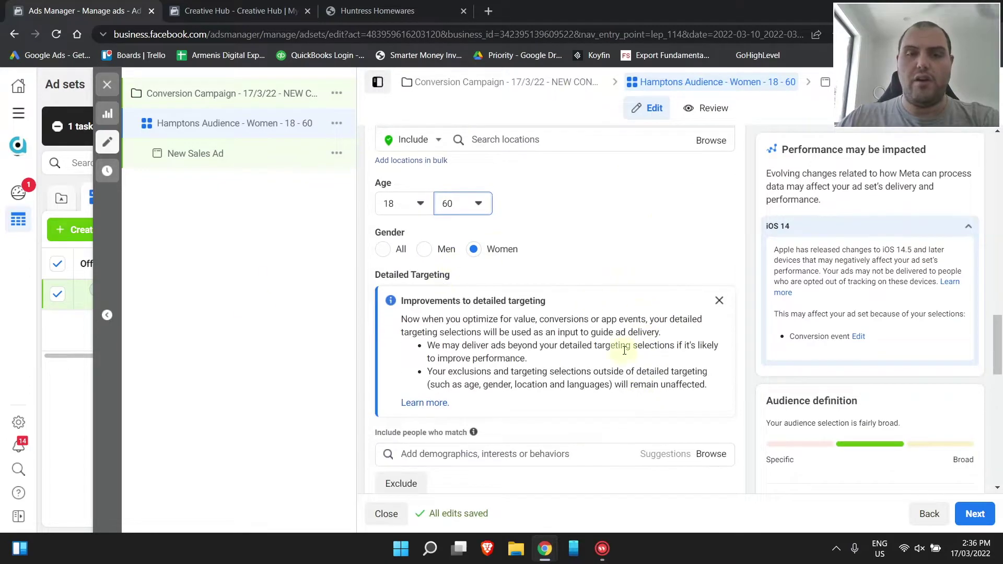
{"action": "scroll", "coordinate": [624, 353], "scroll_direction": "down", "scroll_amount": 1}
{"action": "scroll", "coordinate": [745, 236], "scroll_direction": "up", "scroll_amount": 3}
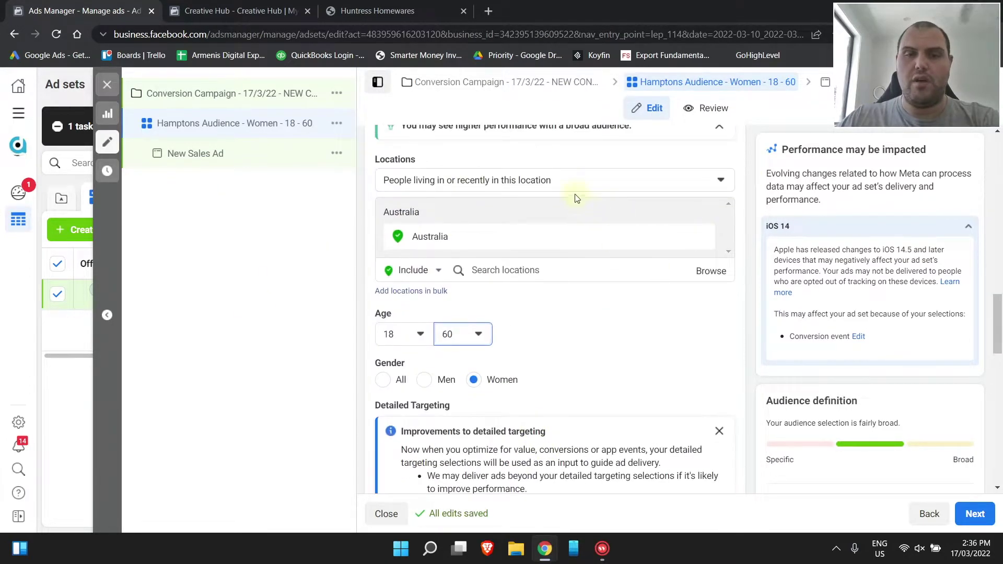
{"action": "left_click", "coordinate": [552, 180]}
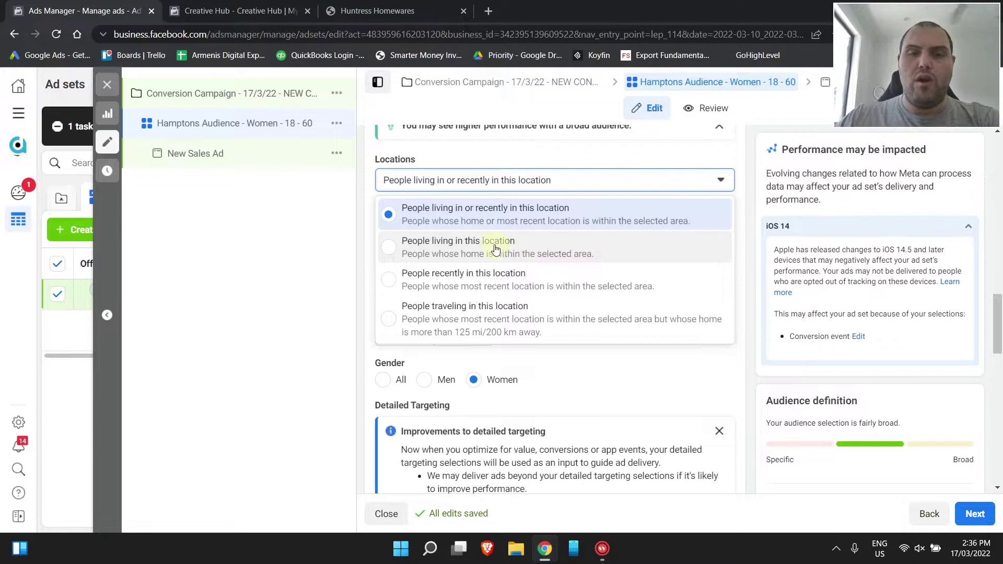
{"action": "left_click", "coordinate": [443, 251]}
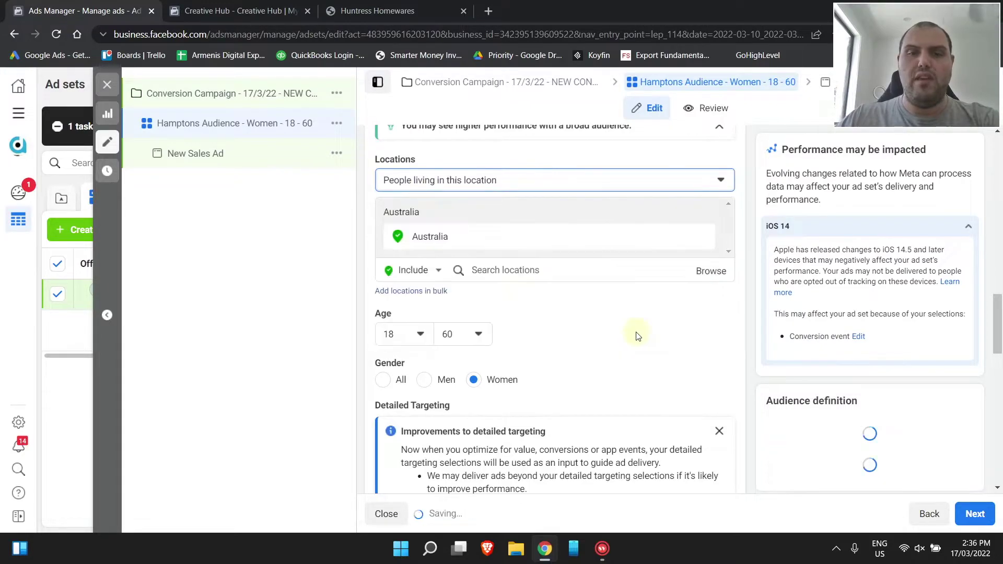
{"action": "scroll", "coordinate": [634, 332], "scroll_direction": "down", "scroll_amount": 4}
Search 'hamptons' in detailed targeting and add the Hamptons (magazine) interest
{"action": "left_click", "coordinate": [460, 323]}
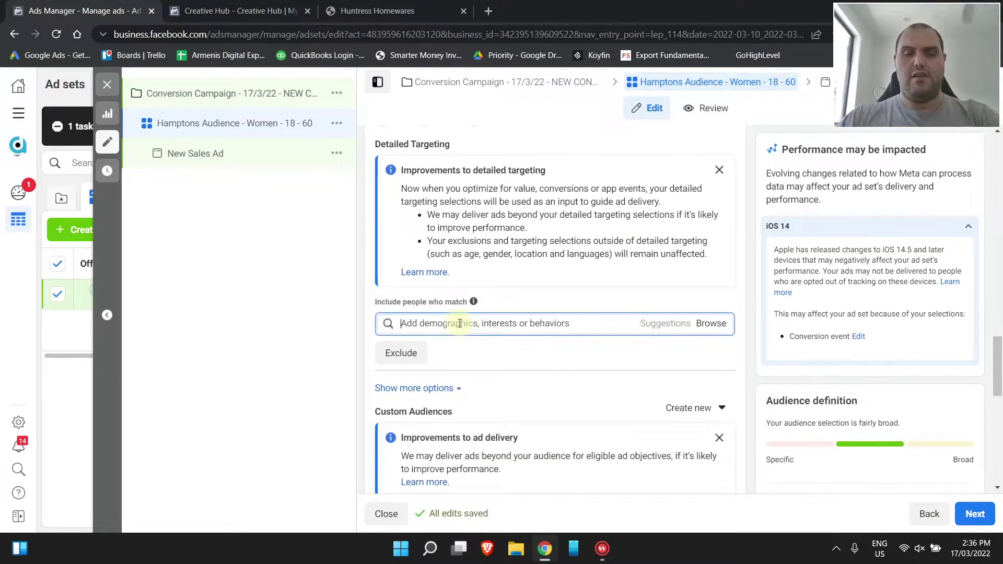
{"action": "type", "text": "hamp"}
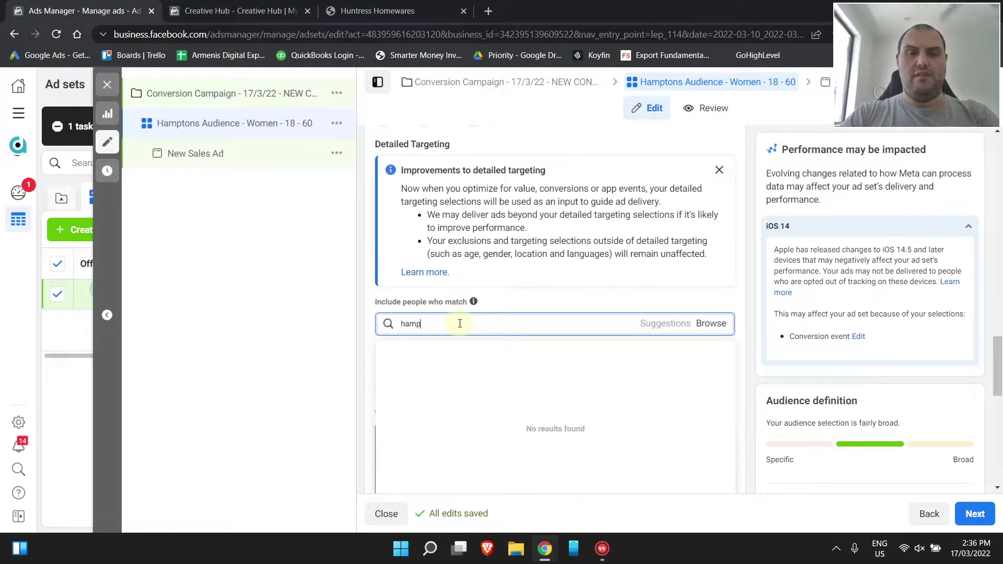
{"action": "type", "text": "tons"}
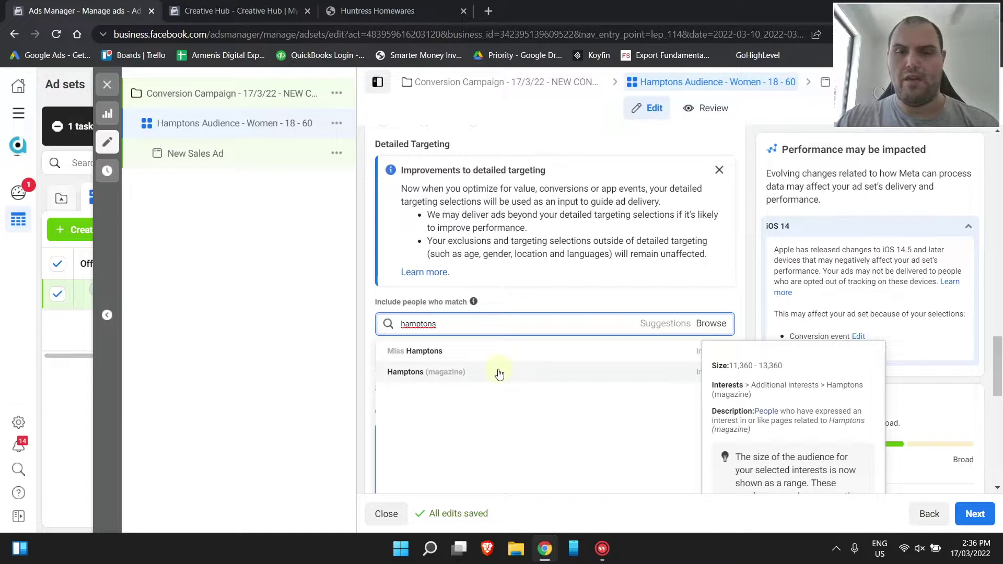
{"action": "key", "text": "BackSpace"}
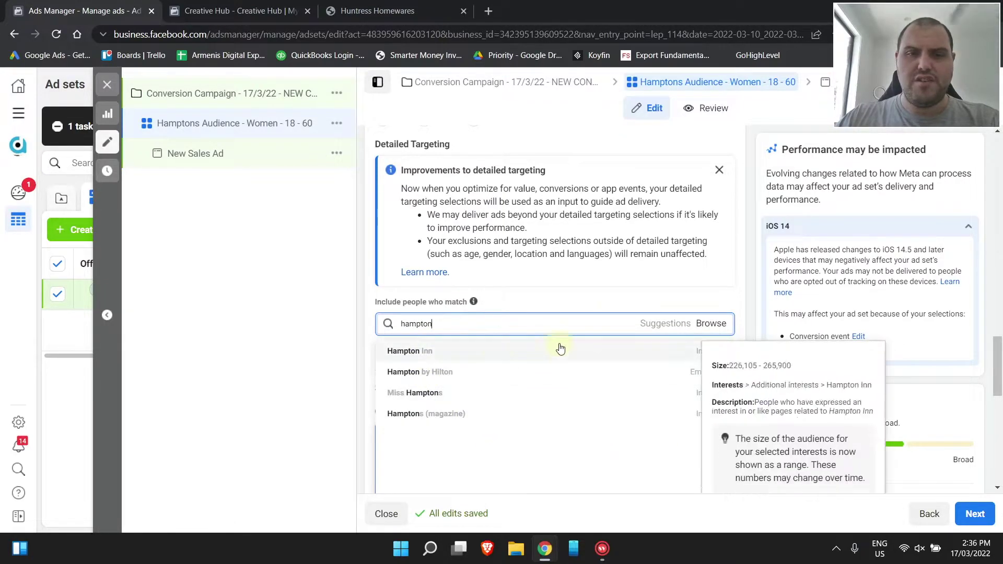
{"action": "scroll", "coordinate": [513, 432], "scroll_direction": "down", "scroll_amount": 1}
{"action": "left_click", "coordinate": [458, 412]}
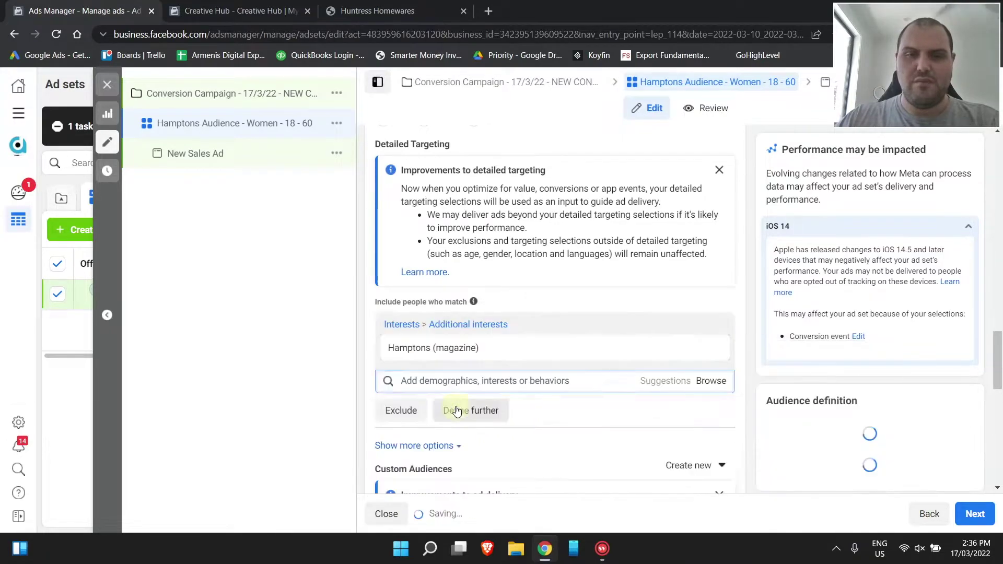
Search further interests and add Interior design to the detailed targeting
{"action": "left_click", "coordinate": [666, 381]}
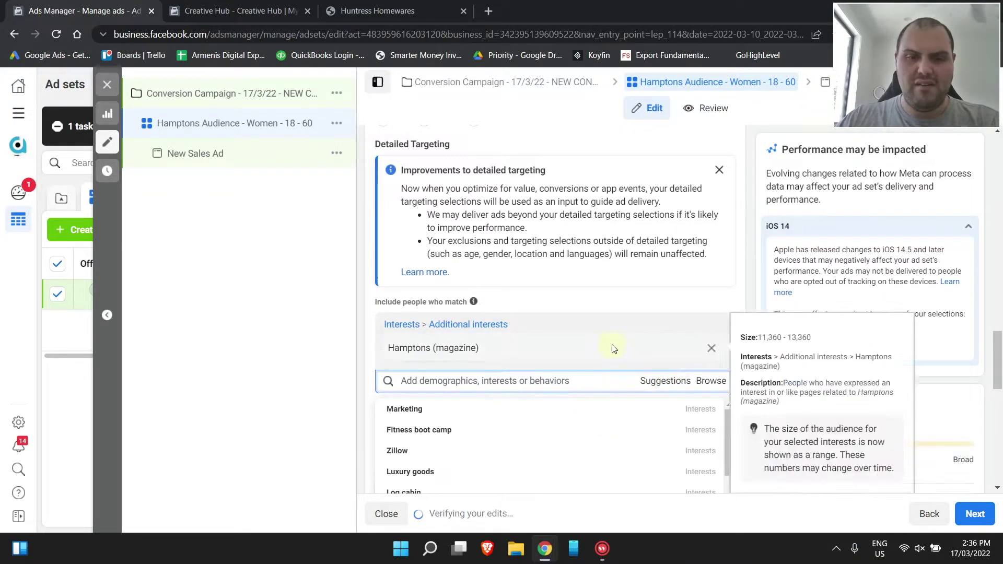
{"action": "scroll", "coordinate": [588, 365], "scroll_direction": "down", "scroll_amount": 5}
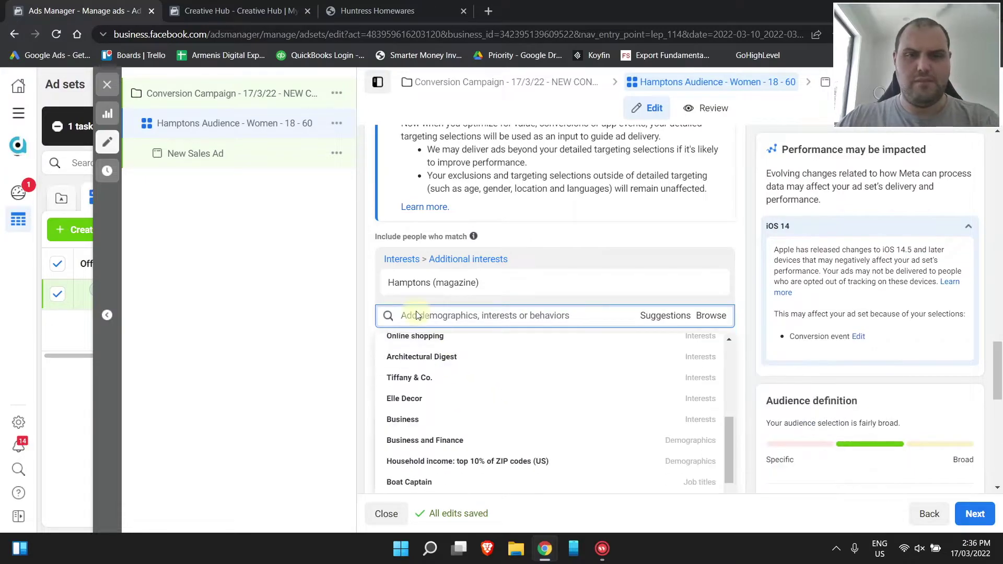
{"action": "left_click", "coordinate": [440, 316]}
{"action": "type", "text": "hampton"}
{"action": "key", "text": "ctrl+a"}
{"action": "type", "text": "d"}
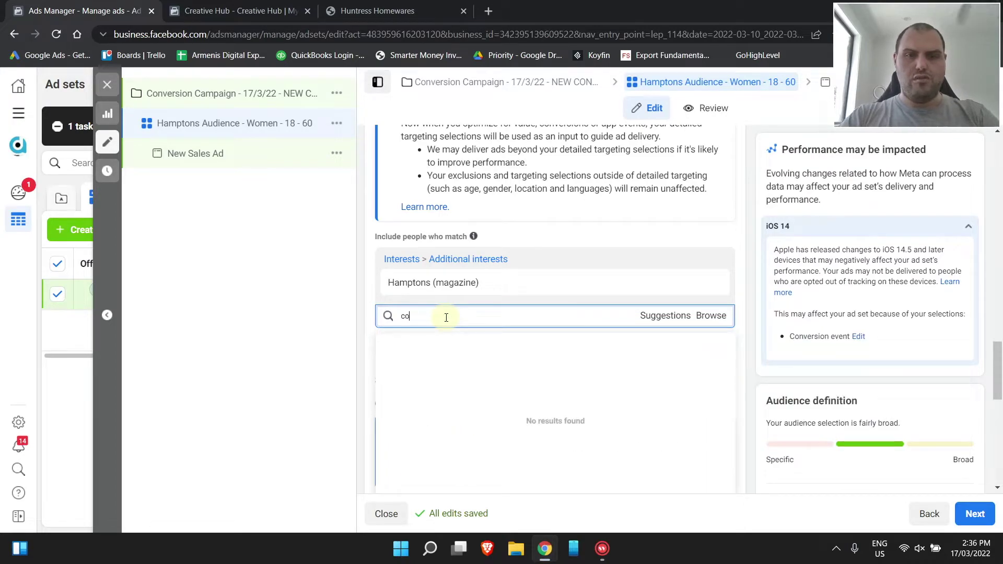
{"action": "type", "text": "oastal"}
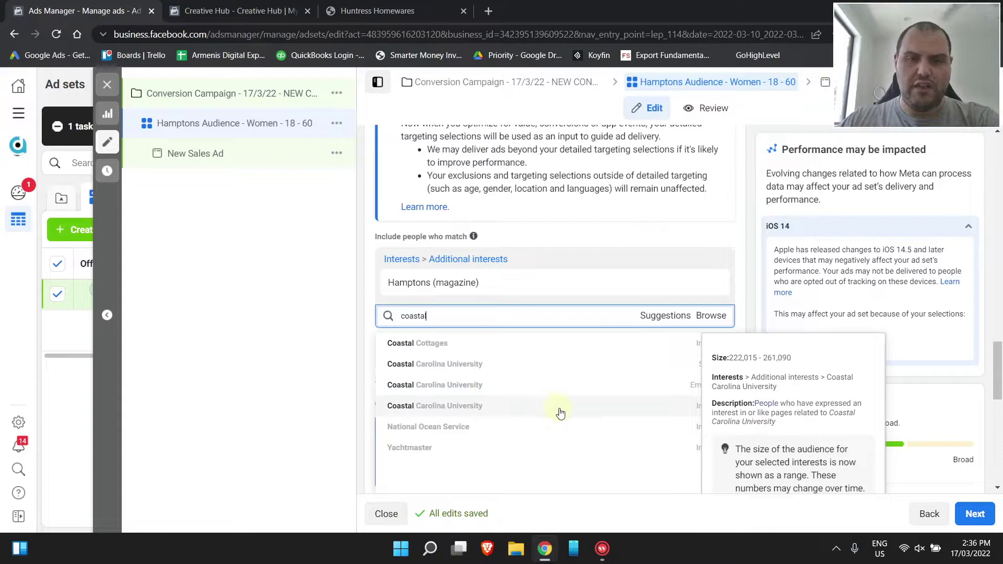
{"action": "left_click", "coordinate": [457, 315]}
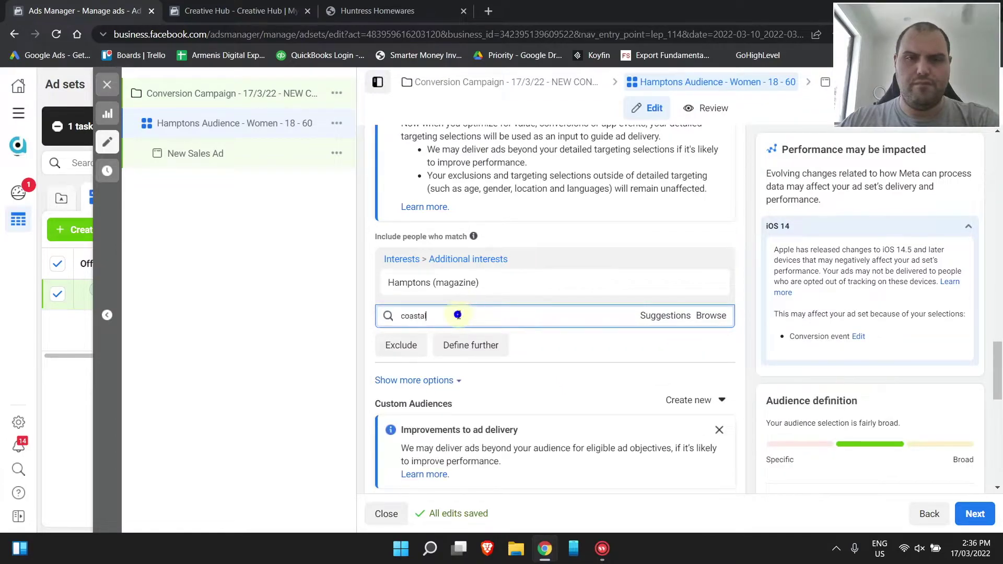
{"action": "double_click", "coordinate": [457, 315]}
{"action": "type", "text": "ham"}
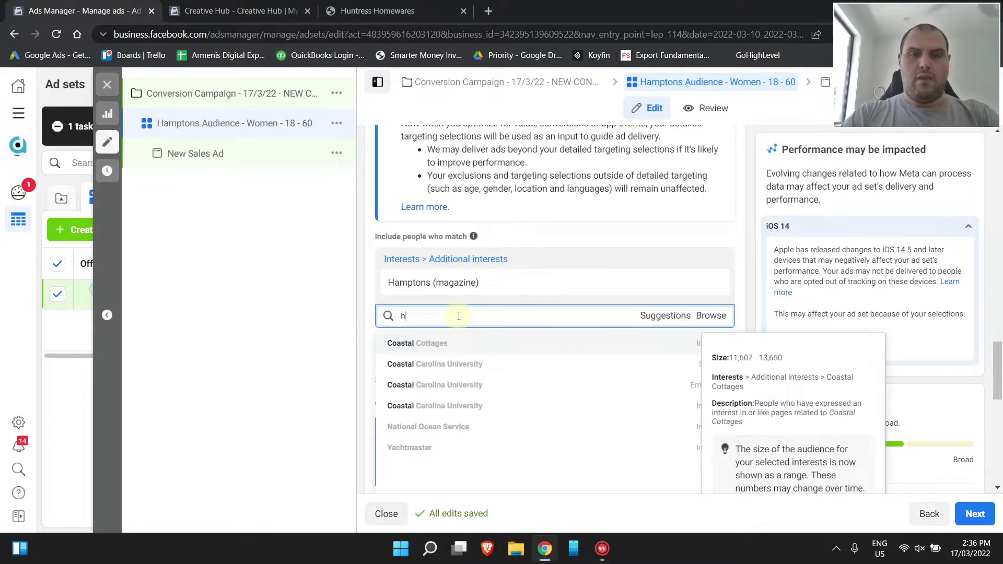
{"action": "key", "text": "BackSpace"}
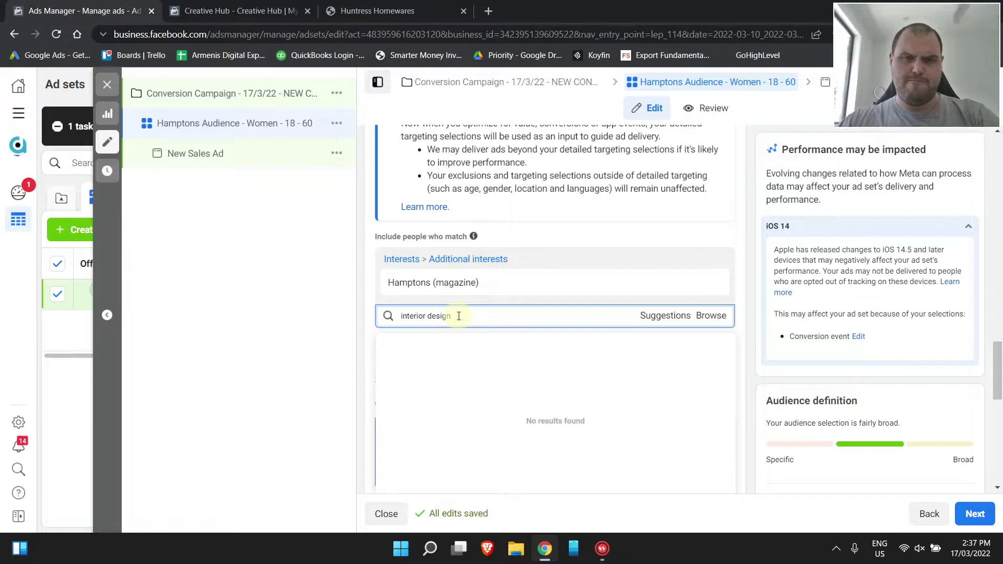
{"action": "left_click", "coordinate": [513, 342]}
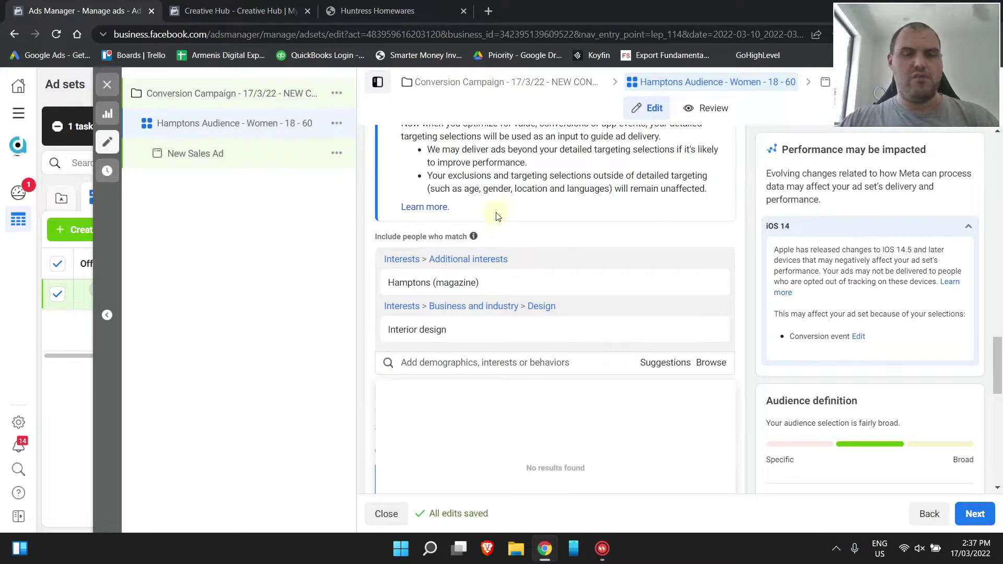
Append '& Interior Design' to the ad set name after 'Hamptons'
{"action": "scroll", "coordinate": [497, 217], "scroll_direction": "up", "scroll_amount": 15}
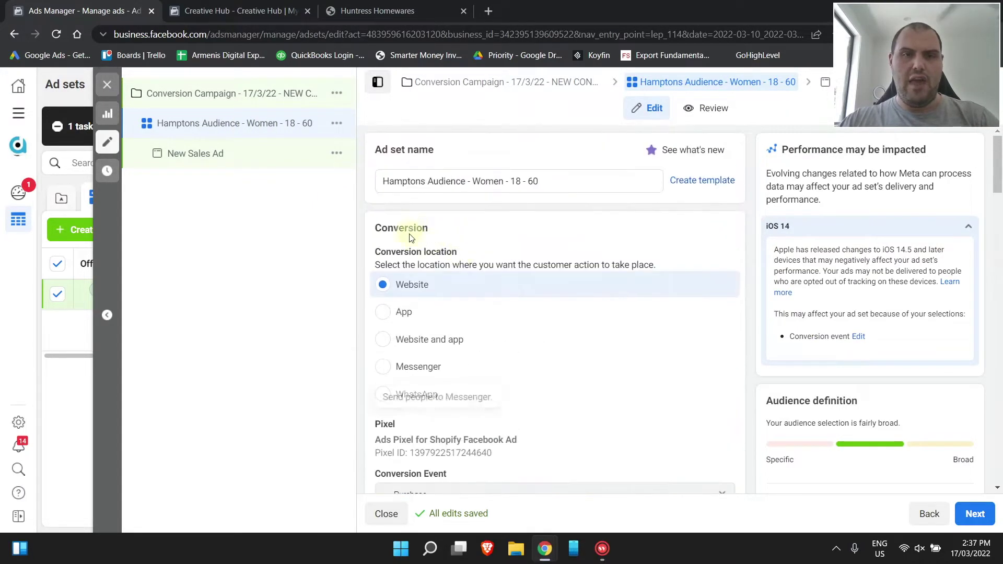
{"action": "left_click", "coordinate": [425, 181]}
{"action": "type", "text": "& "}
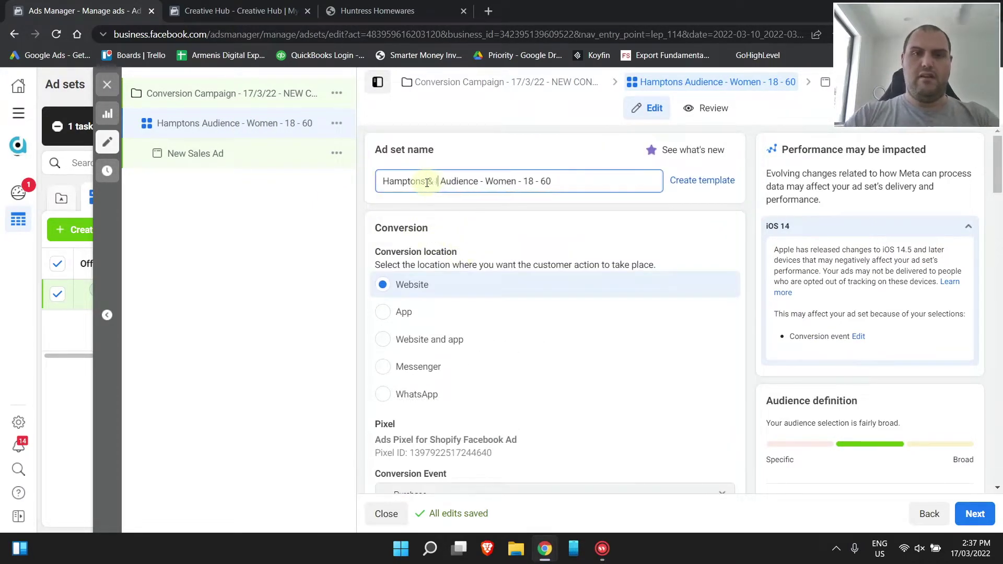
{"action": "type", "text": "Interior Des"}
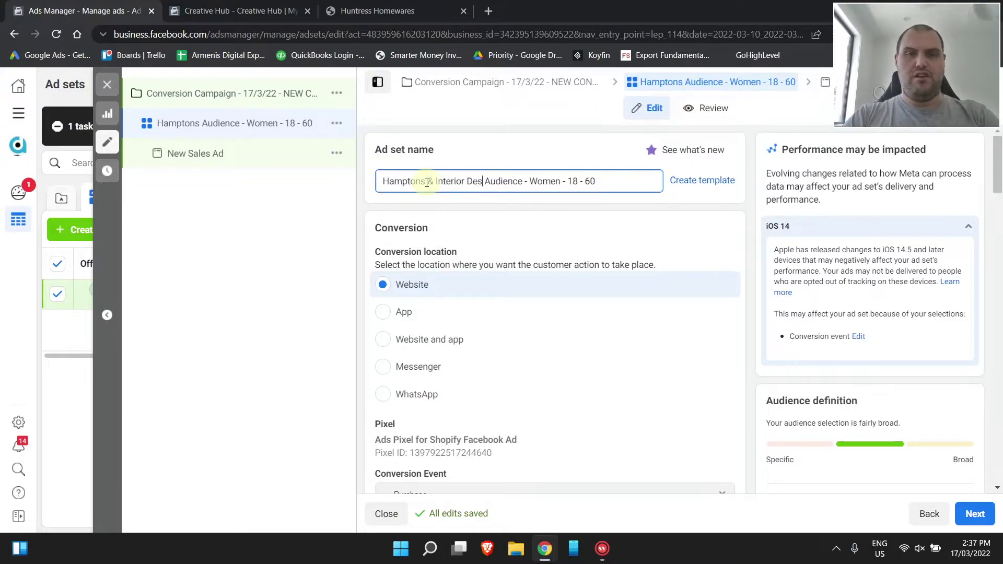
{"action": "type", "text": "ign"}
Add the suggested Modern furniture and Living room interests to the targeting
{"action": "scroll", "coordinate": [650, 374], "scroll_direction": "down", "scroll_amount": 10}
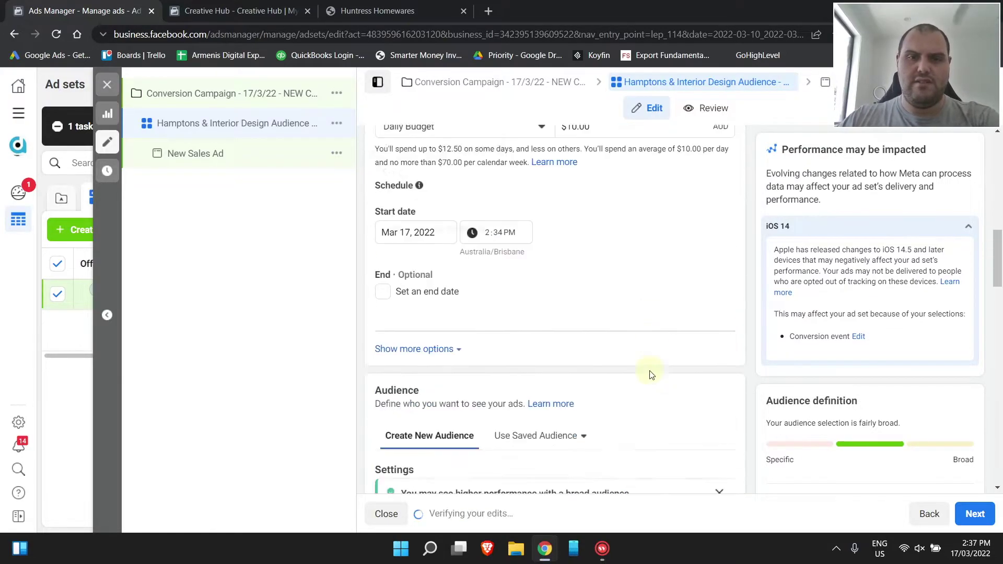
{"action": "scroll", "coordinate": [650, 375], "scroll_direction": "down", "scroll_amount": 10}
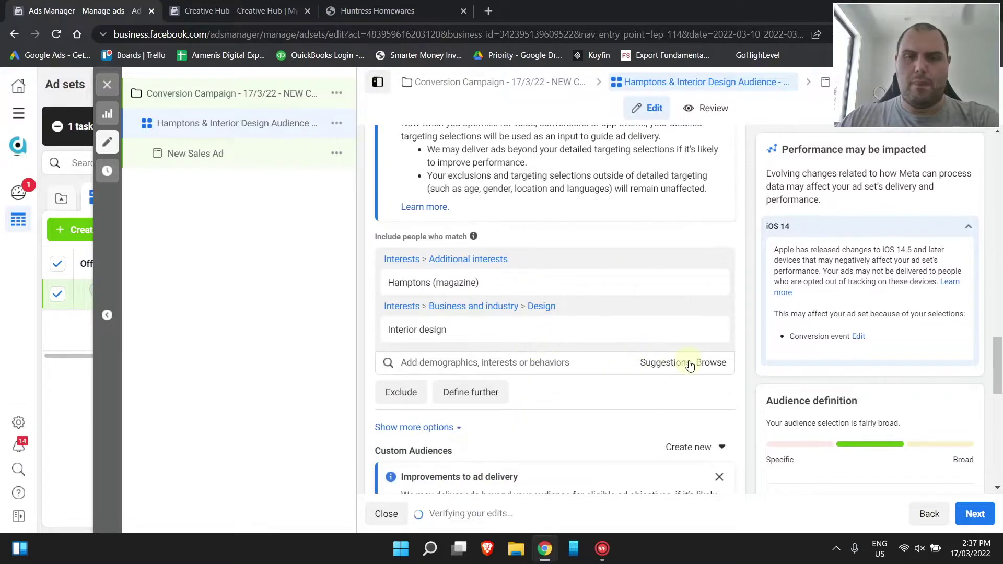
{"action": "left_click", "coordinate": [672, 363]}
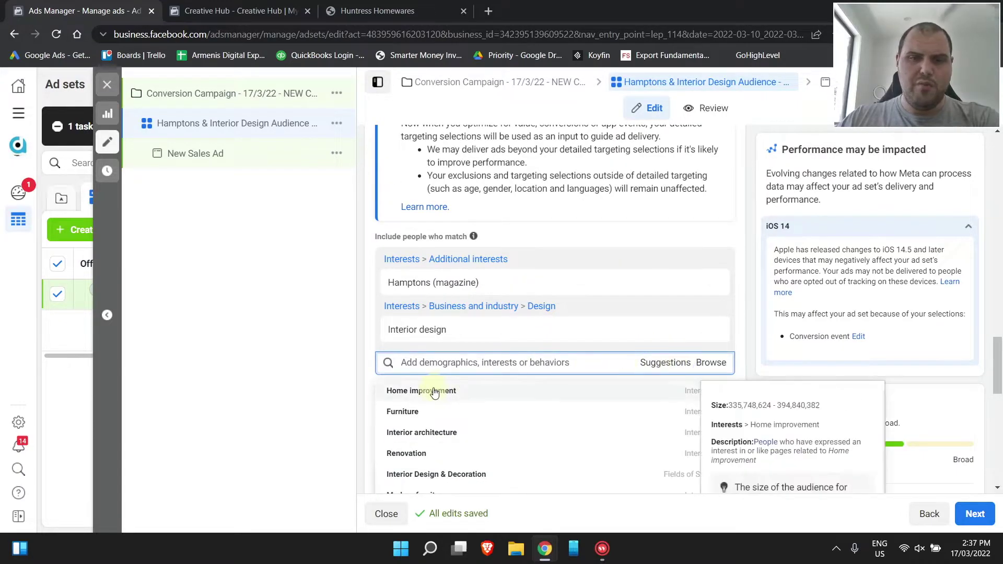
{"action": "scroll", "coordinate": [478, 467], "scroll_direction": "down", "scroll_amount": 3}
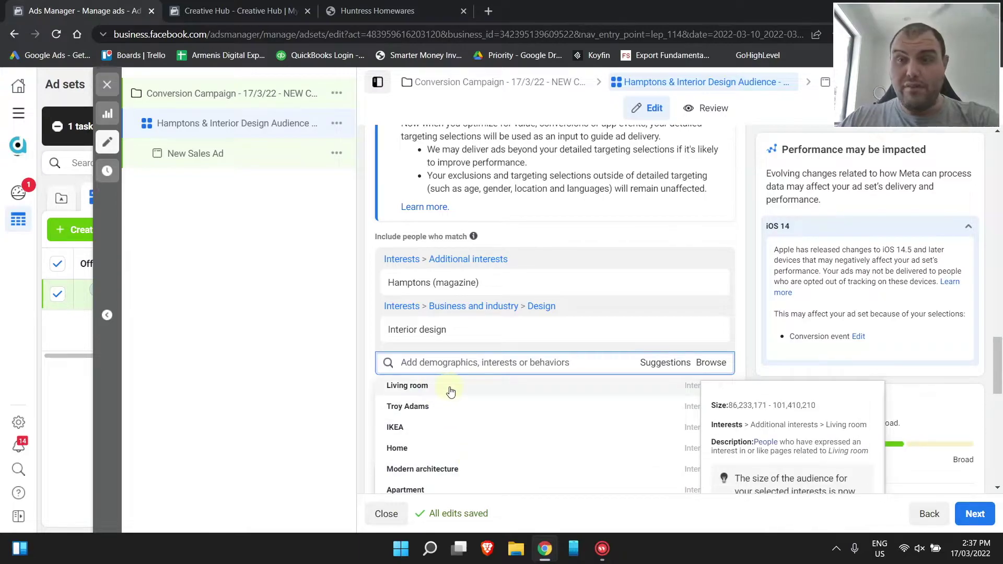
{"action": "scroll", "coordinate": [539, 429], "scroll_direction": "down", "scroll_amount": 1}
{"action": "scroll", "coordinate": [540, 429], "scroll_direction": "down", "scroll_amount": 2}
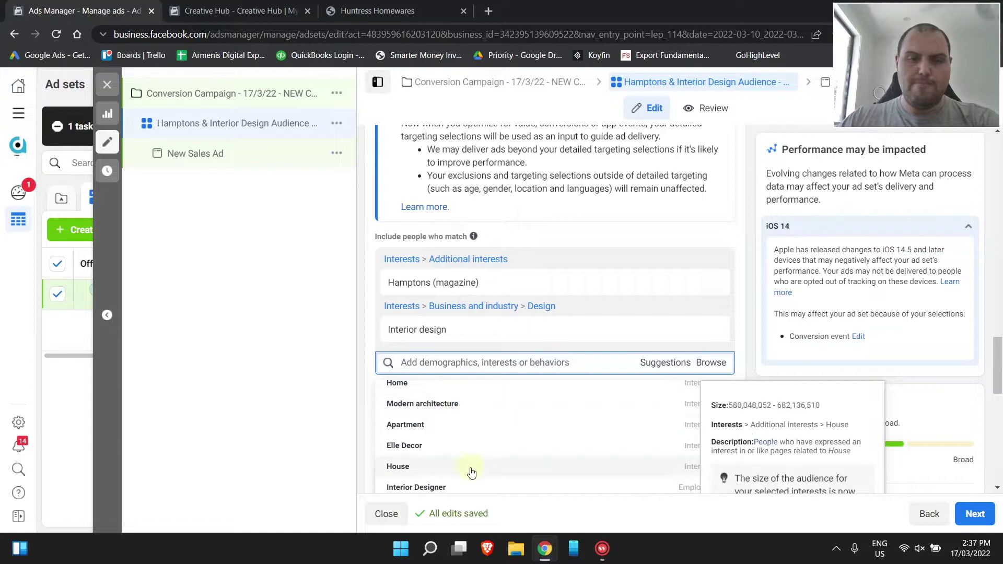
{"action": "scroll", "coordinate": [471, 472], "scroll_direction": "down", "scroll_amount": 1}
{"action": "scroll", "coordinate": [459, 426], "scroll_direction": "down", "scroll_amount": 1}
{"action": "scroll", "coordinate": [466, 466], "scroll_direction": "down", "scroll_amount": 2}
{"action": "scroll", "coordinate": [468, 464], "scroll_direction": "down", "scroll_amount": 1}
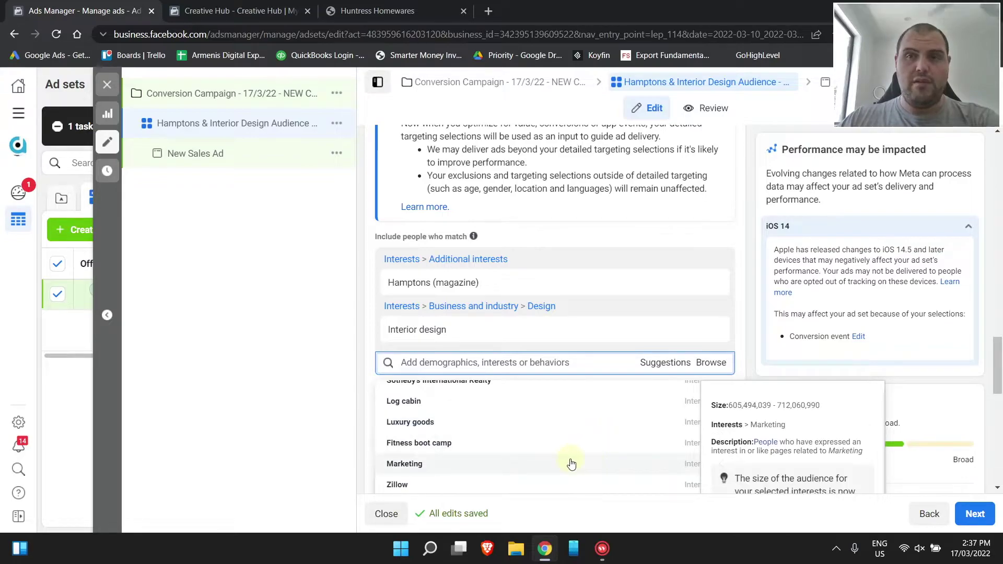
{"action": "scroll", "coordinate": [523, 454], "scroll_direction": "up", "scroll_amount": 3}
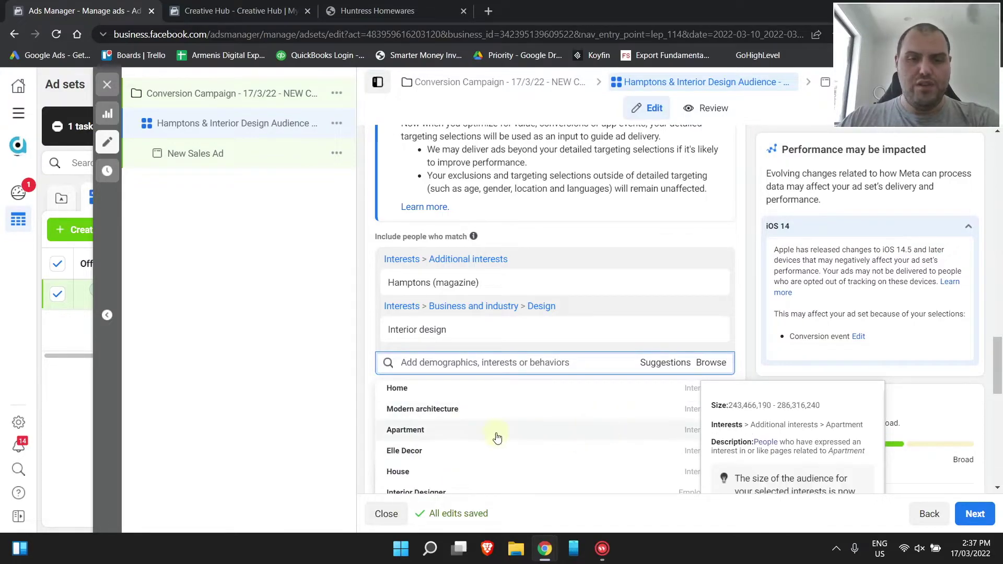
{"action": "scroll", "coordinate": [494, 439], "scroll_direction": "up", "scroll_amount": 3}
{"action": "scroll", "coordinate": [484, 465], "scroll_direction": "down", "scroll_amount": 1}
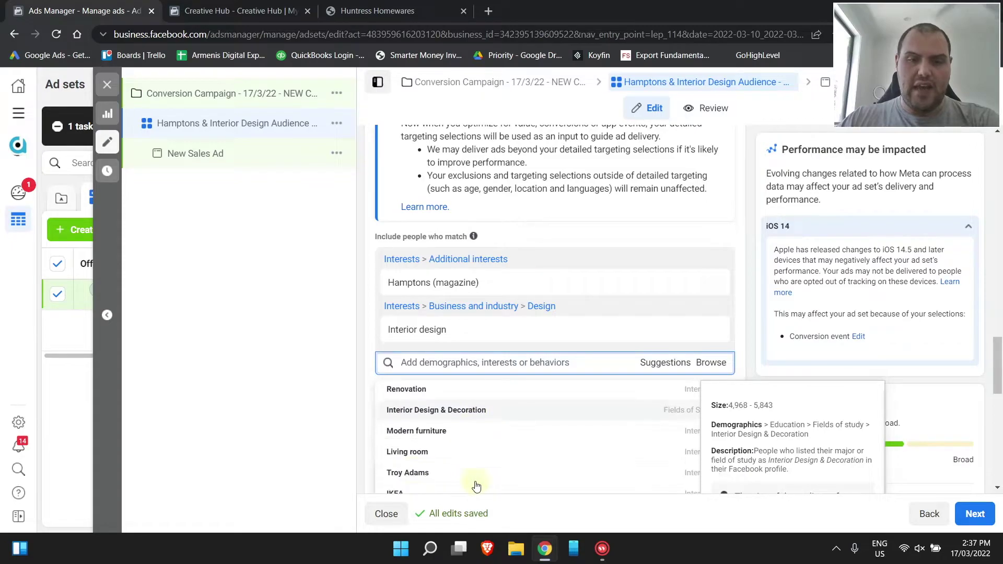
{"action": "left_click", "coordinate": [432, 435]}
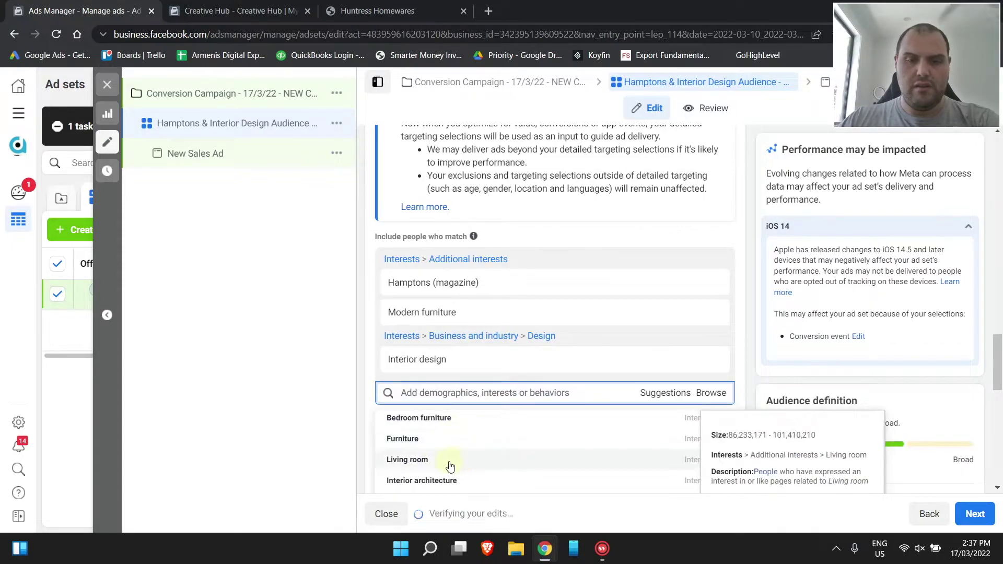
{"action": "left_click", "coordinate": [474, 463]}
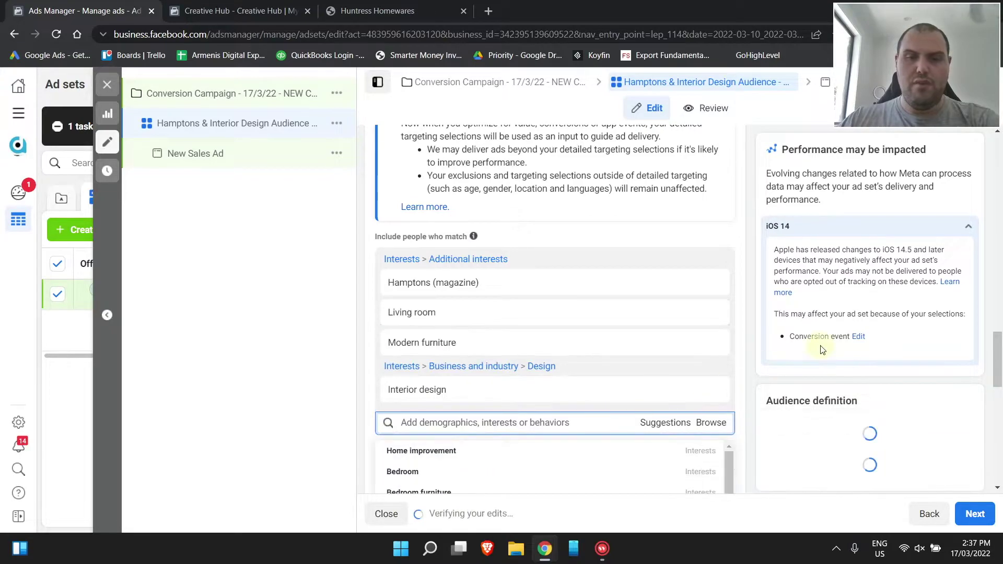
Check the estimated audience size range of 5,500,000–6,400,000
{"action": "scroll", "coordinate": [846, 365], "scroll_direction": "down", "scroll_amount": 2}
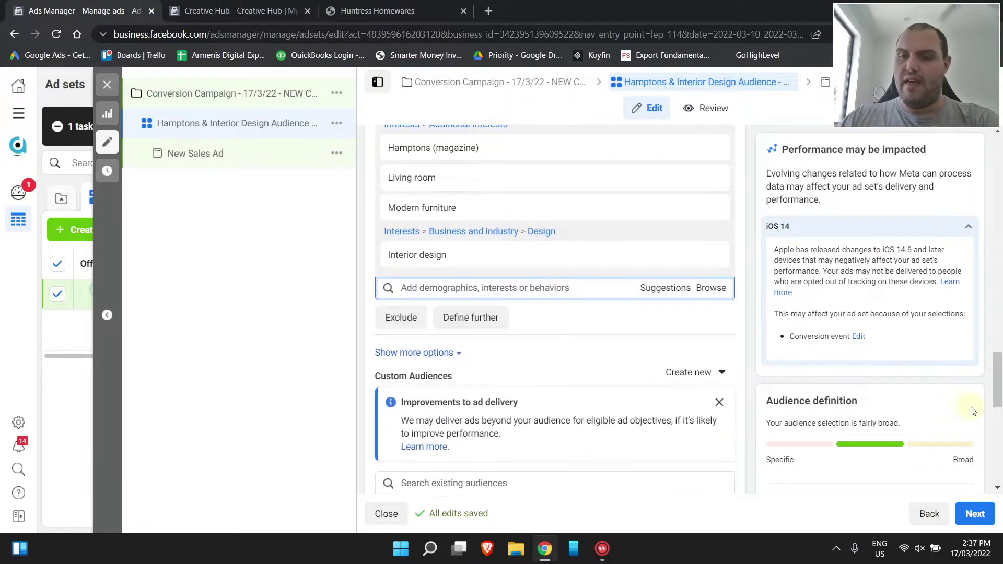
{"action": "scroll", "coordinate": [831, 413], "scroll_direction": "down", "scroll_amount": 5}
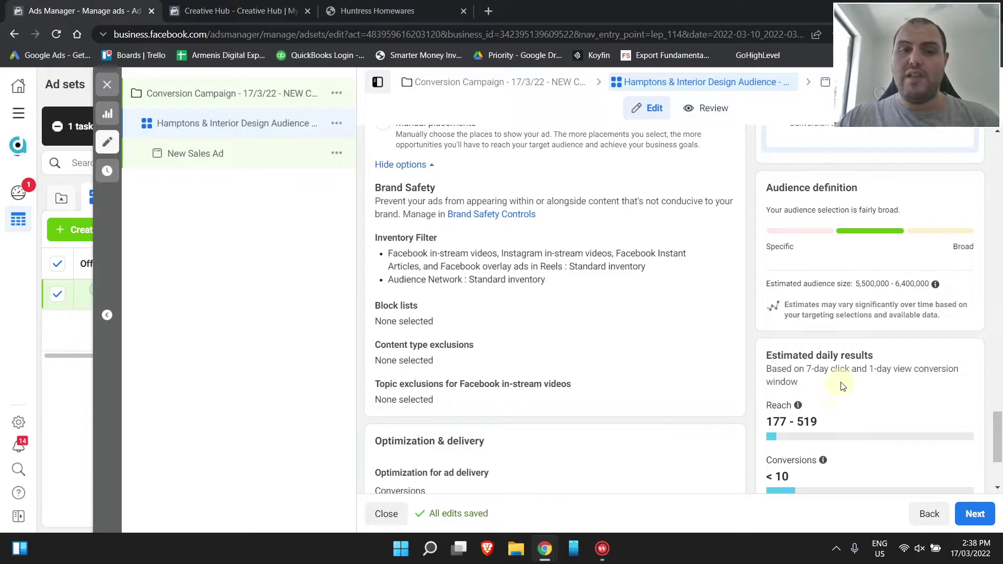
{"action": "double_click", "coordinate": [878, 284]}
{"action": "left_click_drag", "start_coordinate": [878, 285], "coordinate": [923, 286]}
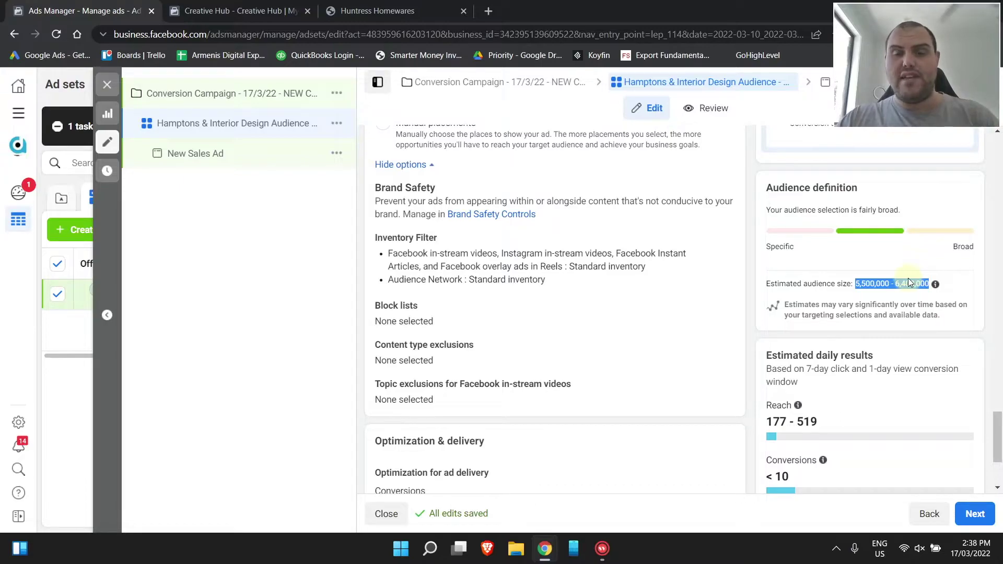
{"action": "scroll", "coordinate": [621, 480], "scroll_direction": "down", "scroll_amount": 3}
{"action": "scroll", "coordinate": [682, 364], "scroll_direction": "up", "scroll_amount": 10}
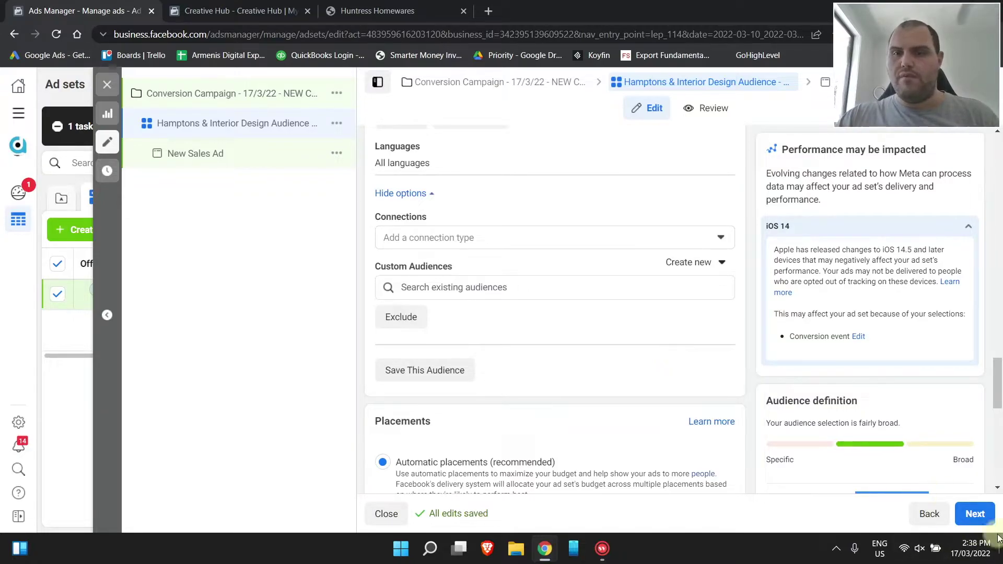
Move on to the ad and set its Facebook Page to Huntress Homewares
{"action": "left_click", "coordinate": [975, 515]}
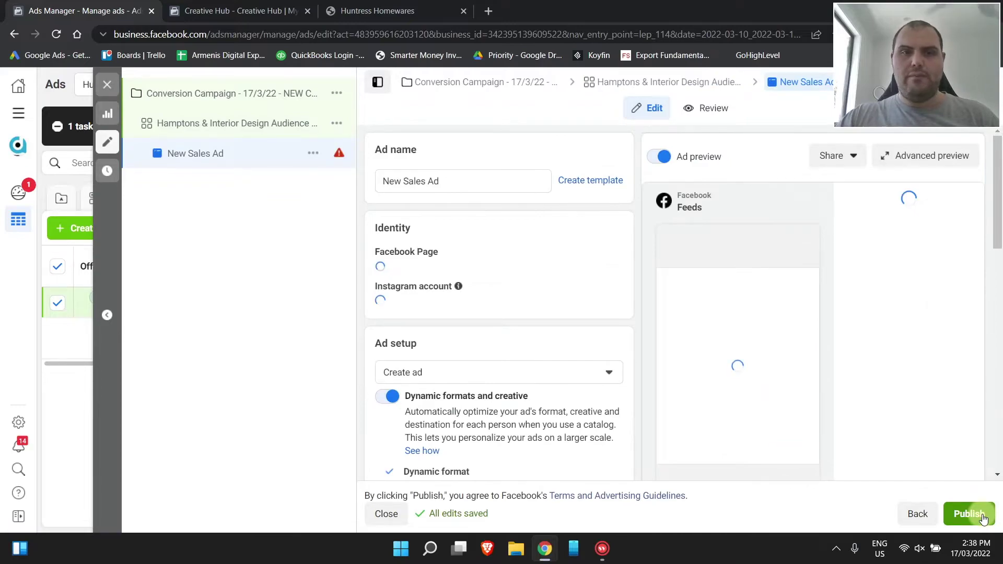
{"action": "left_click", "coordinate": [491, 273]}
{"action": "type", "text": "hun"}
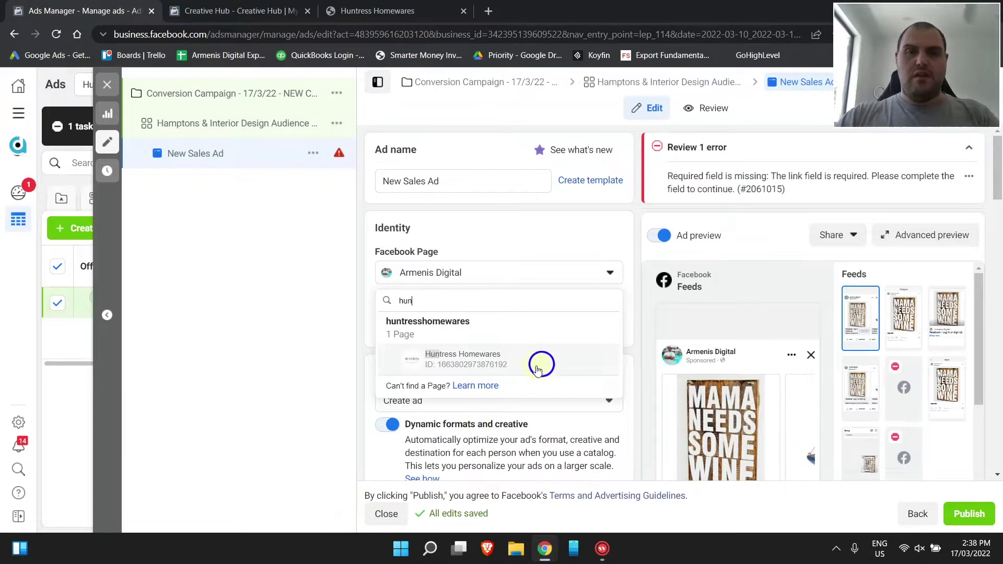
{"action": "left_click", "coordinate": [544, 370]}
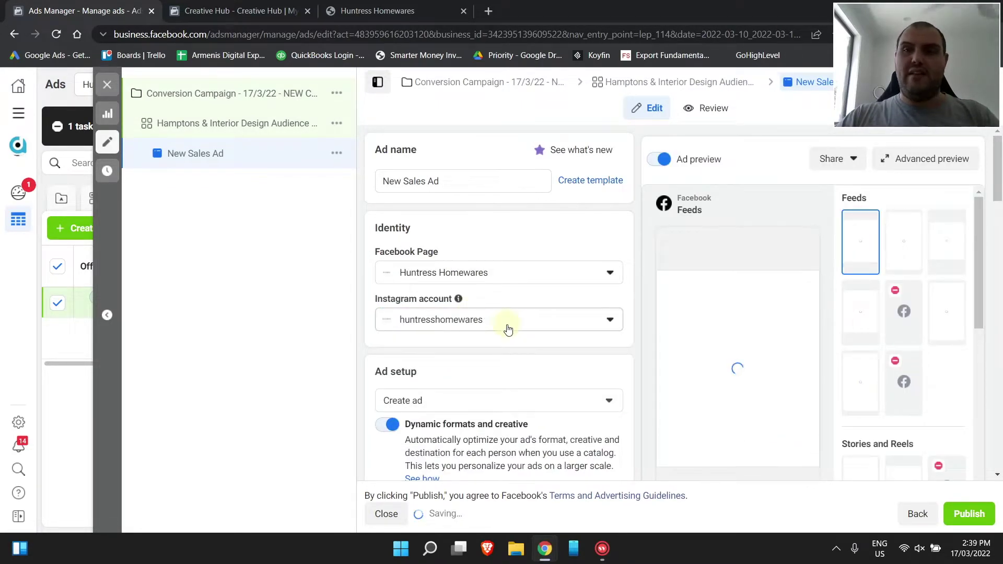
Turn off dynamic formats and creative for the ad
{"action": "left_click", "coordinate": [462, 178]}
{"action": "scroll", "coordinate": [563, 322], "scroll_direction": "down", "scroll_amount": 1}
{"action": "scroll", "coordinate": [563, 322], "scroll_direction": "down", "scroll_amount": 3}
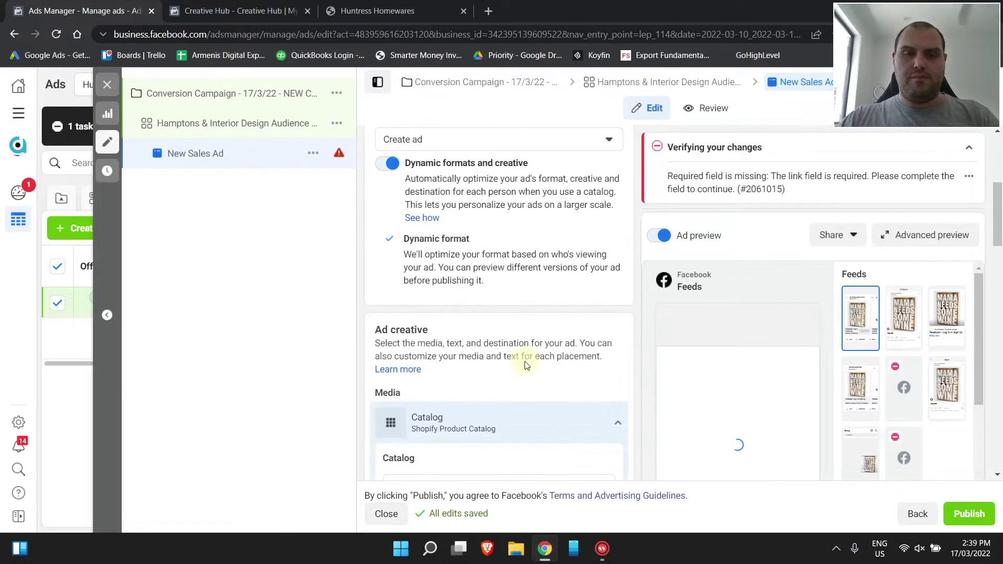
{"action": "left_click", "coordinate": [389, 165]}
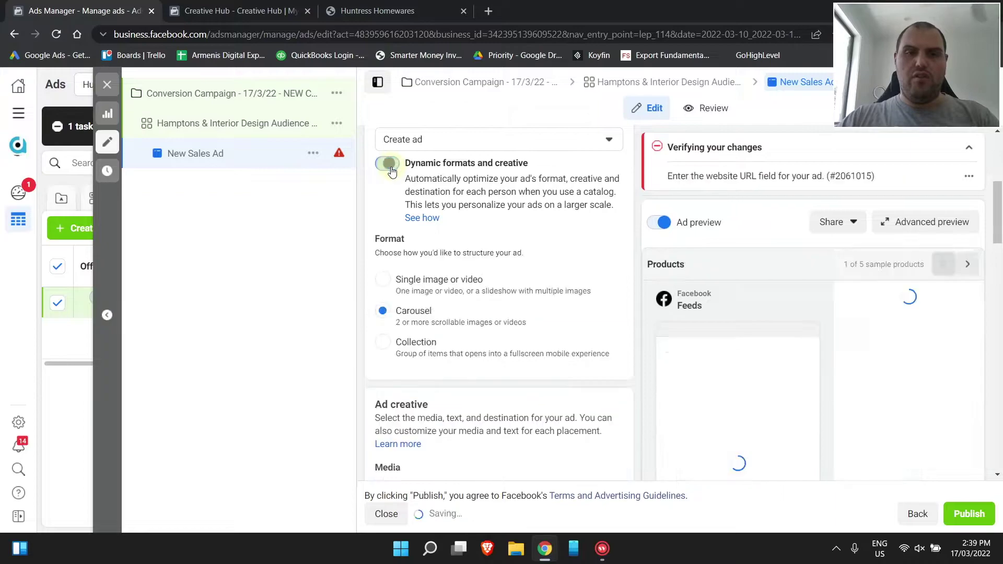
Set up the ad from the Creative Hub mockup Huntress Homewares Ad 3 Carousel
{"action": "scroll", "coordinate": [531, 358], "scroll_direction": "down", "scroll_amount": 1}
{"action": "scroll", "coordinate": [531, 358], "scroll_direction": "down", "scroll_amount": 5}
{"action": "left_click", "coordinate": [495, 269]}
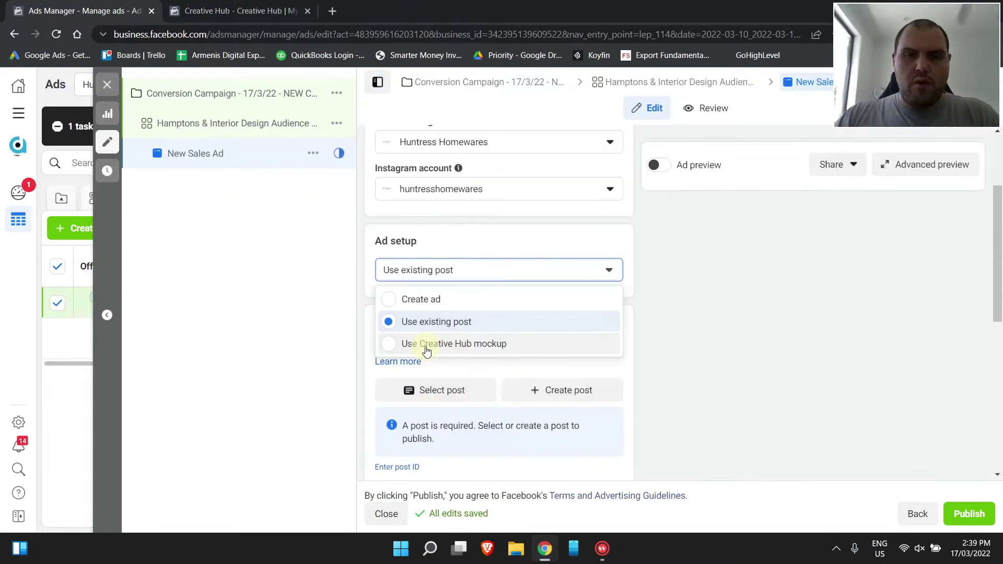
{"action": "left_click", "coordinate": [425, 345]}
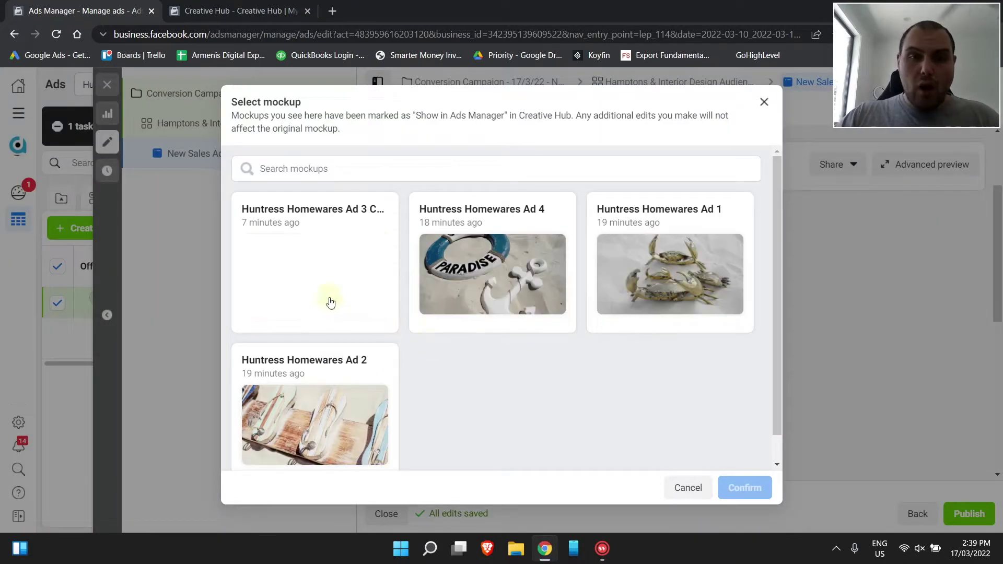
{"action": "left_click", "coordinate": [329, 218]}
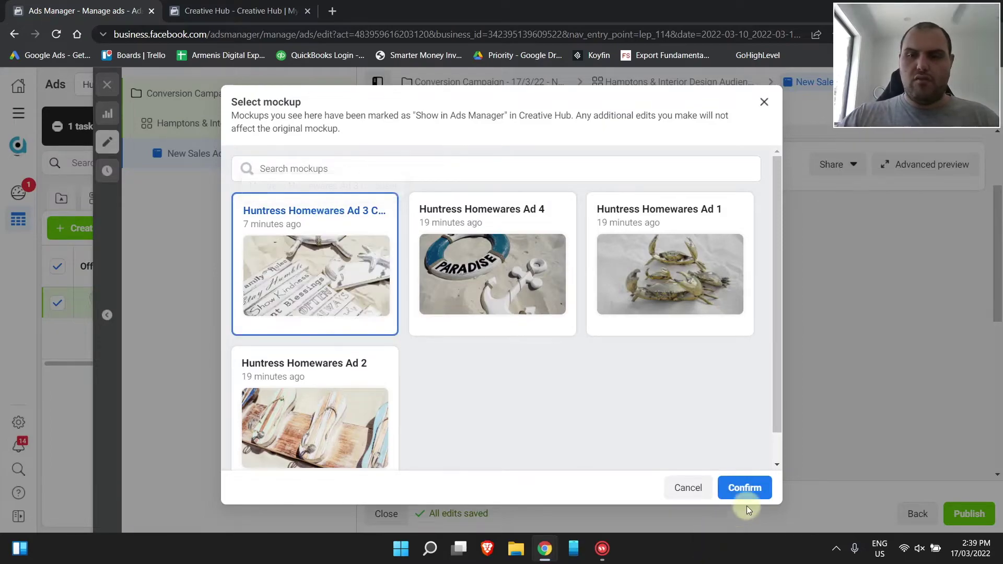
{"action": "left_click", "coordinate": [746, 488]}
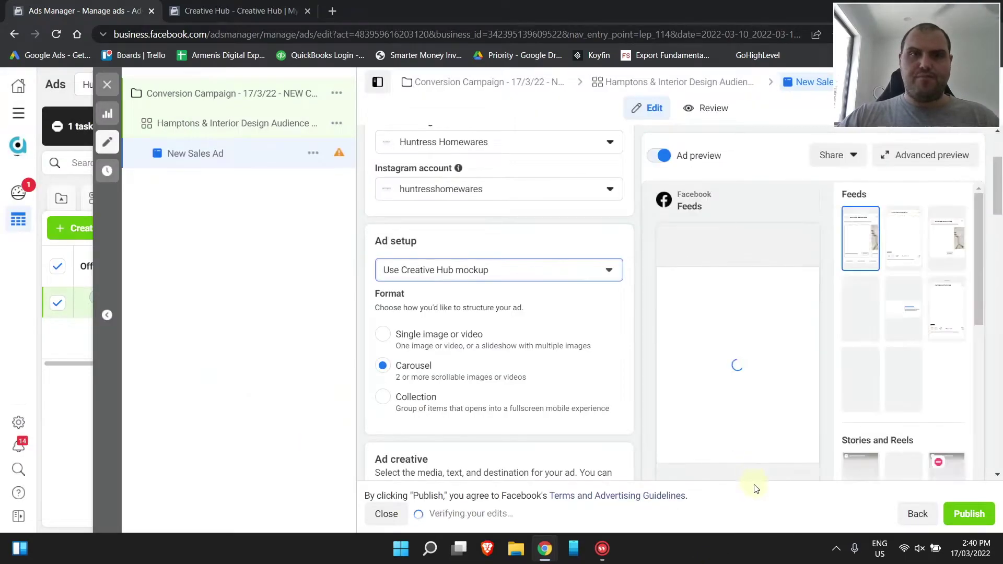
{"action": "scroll", "coordinate": [625, 421], "scroll_direction": "down", "scroll_amount": 4}
{"action": "scroll", "coordinate": [624, 412], "scroll_direction": "down", "scroll_amount": 6}
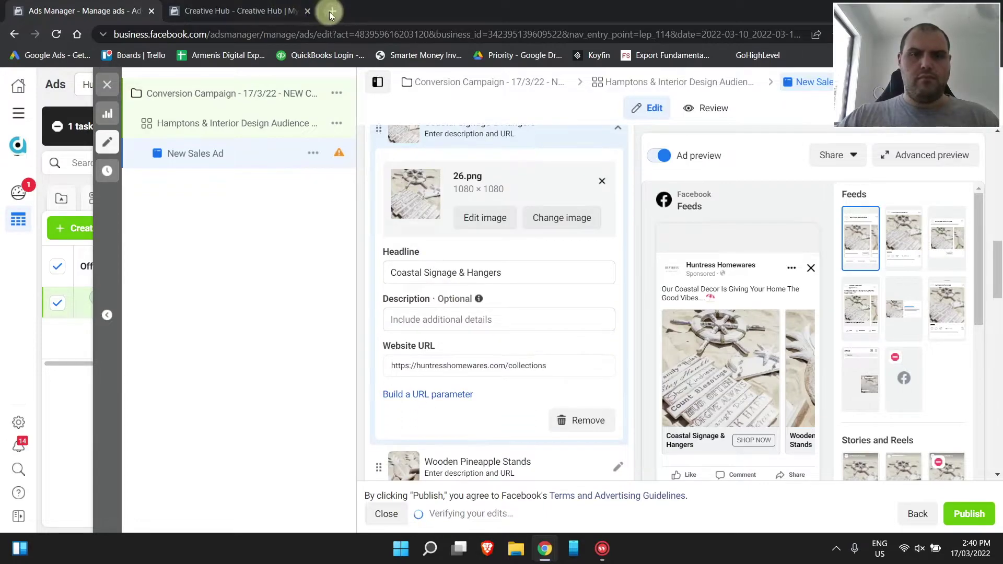
{"action": "scroll", "coordinate": [509, 290], "scroll_direction": "down", "scroll_amount": 6}
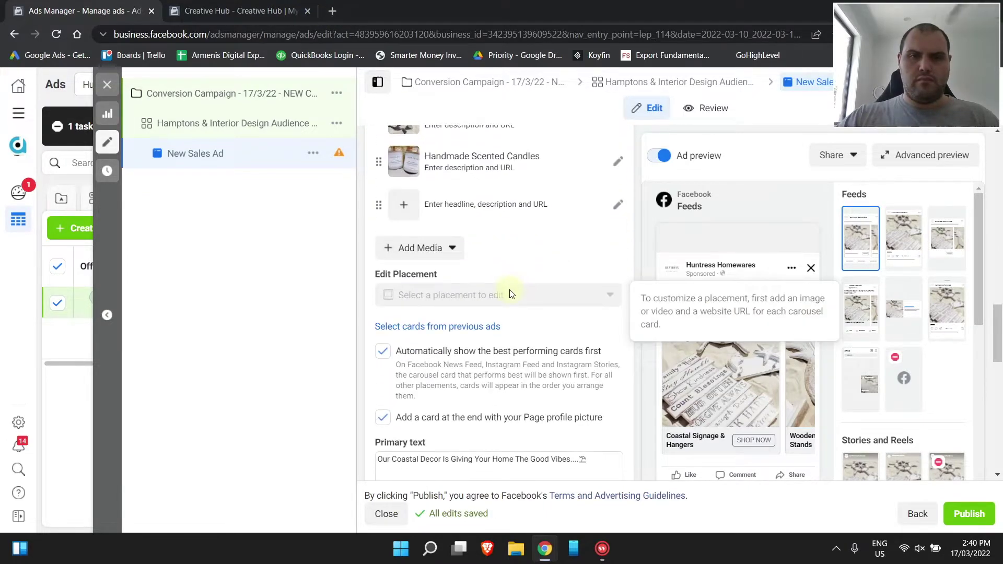
{"action": "scroll", "coordinate": [519, 354], "scroll_direction": "down", "scroll_amount": 4}
{"action": "scroll", "coordinate": [519, 357], "scroll_direction": "down", "scroll_amount": 8}
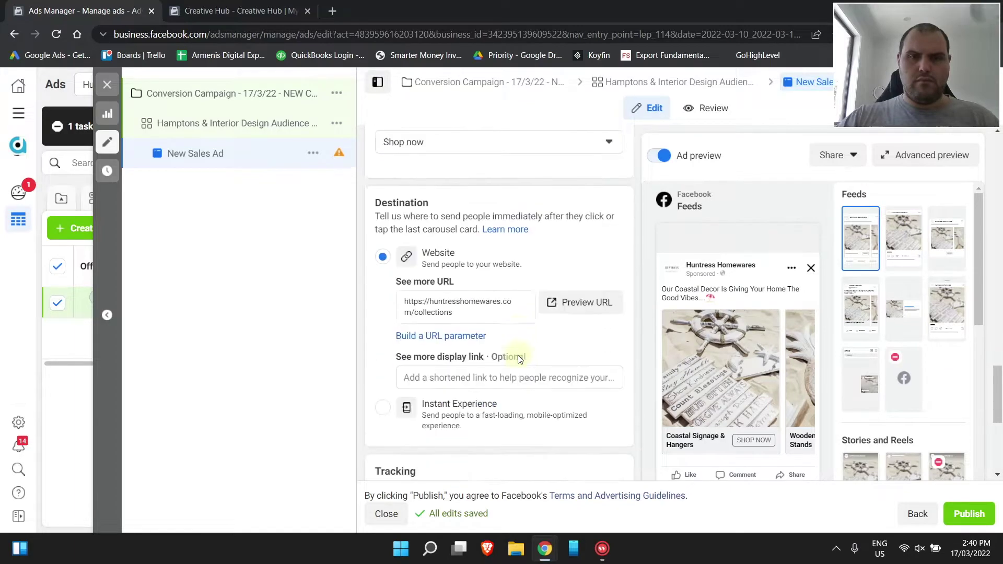
{"action": "scroll", "coordinate": [518, 355], "scroll_direction": "up", "scroll_amount": 3}
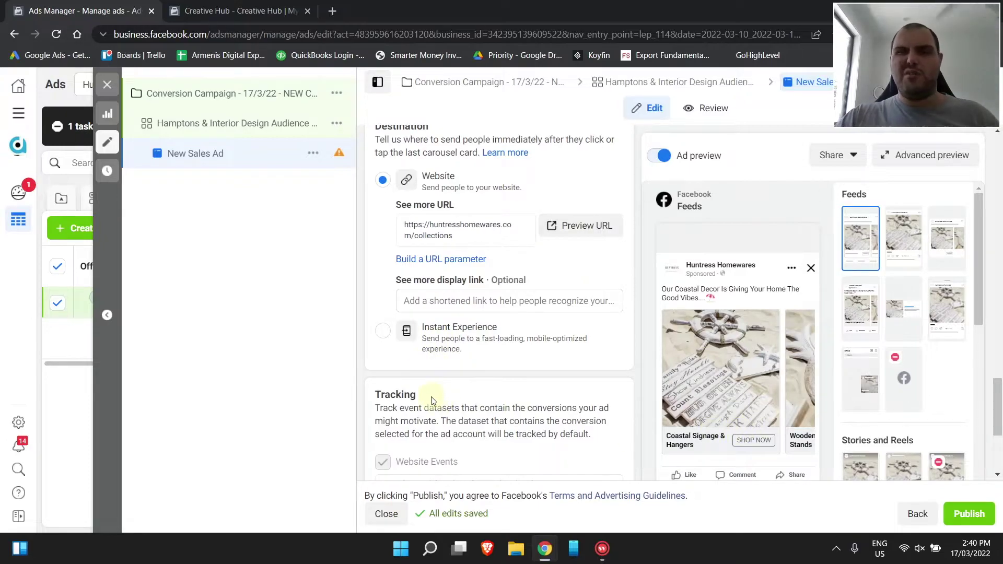
{"action": "left_click", "coordinate": [806, 368]}
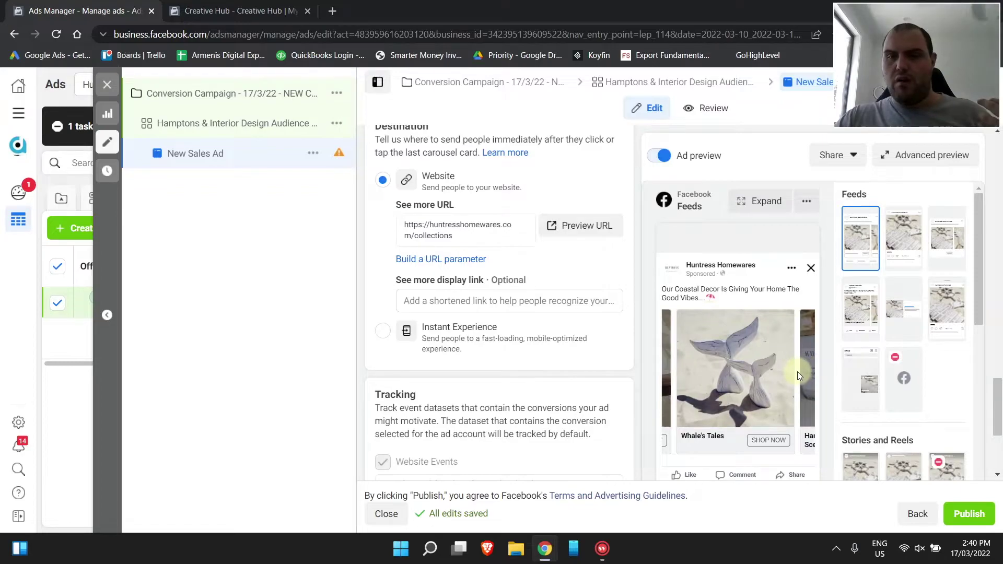
{"action": "left_click", "coordinate": [806, 372]}
{"action": "scroll", "coordinate": [543, 394], "scroll_direction": "down", "scroll_amount": 3}
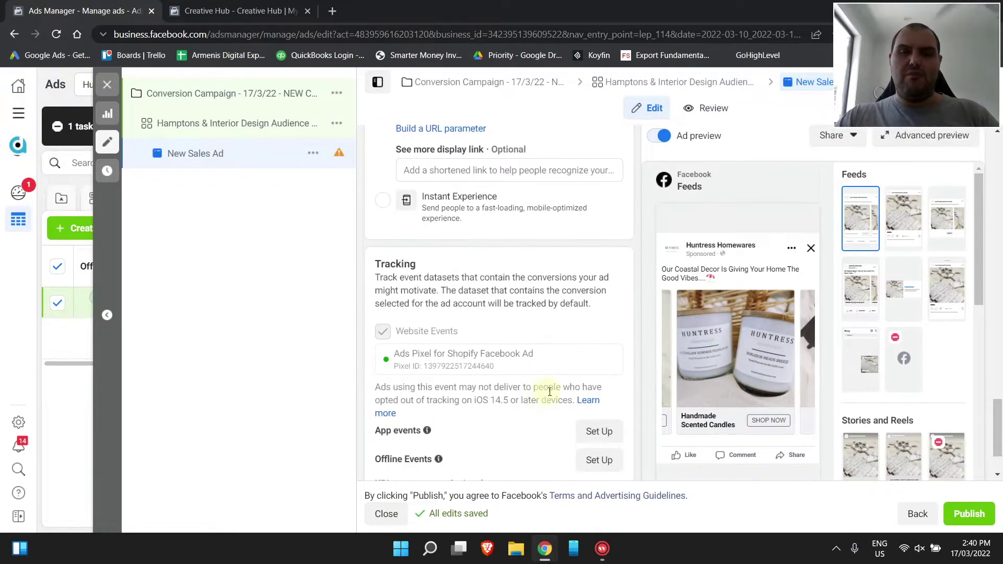
{"action": "scroll", "coordinate": [548, 403], "scroll_direction": "up", "scroll_amount": 3}
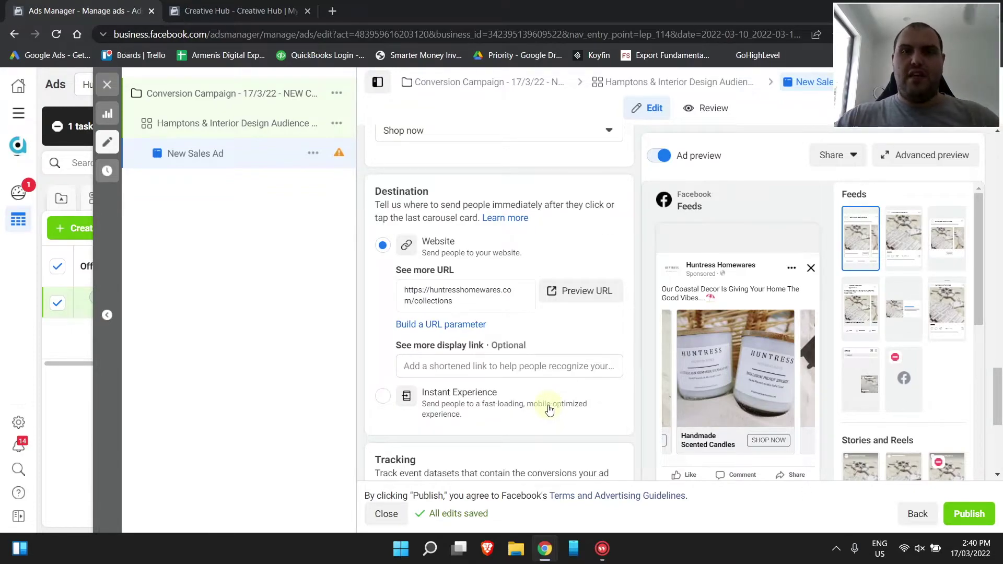
{"action": "scroll", "coordinate": [499, 389], "scroll_direction": "up", "scroll_amount": 15}
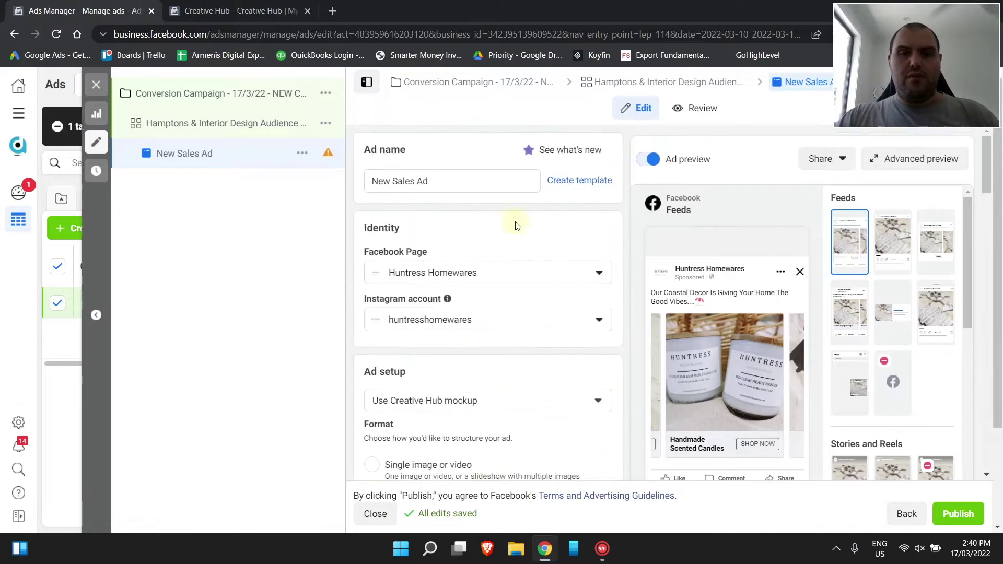
Rename the ad to 'Carousel Ad'
{"action": "triple_click", "coordinate": [466, 185]}
{"action": "type", "text": "Carousel"}
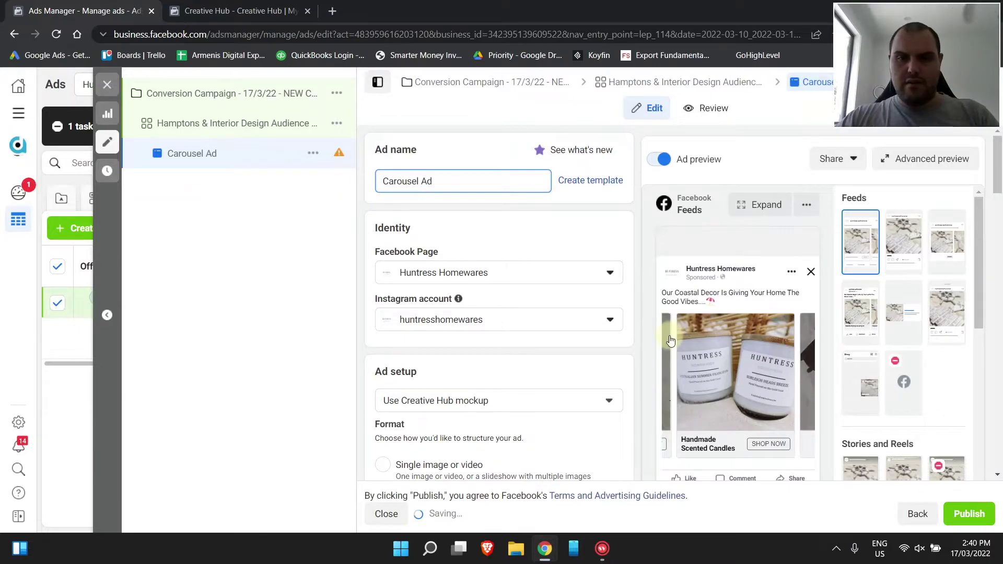
{"action": "scroll", "coordinate": [582, 359], "scroll_direction": "down", "scroll_amount": 10}
{"action": "scroll", "coordinate": [583, 358], "scroll_direction": "up", "scroll_amount": 7}
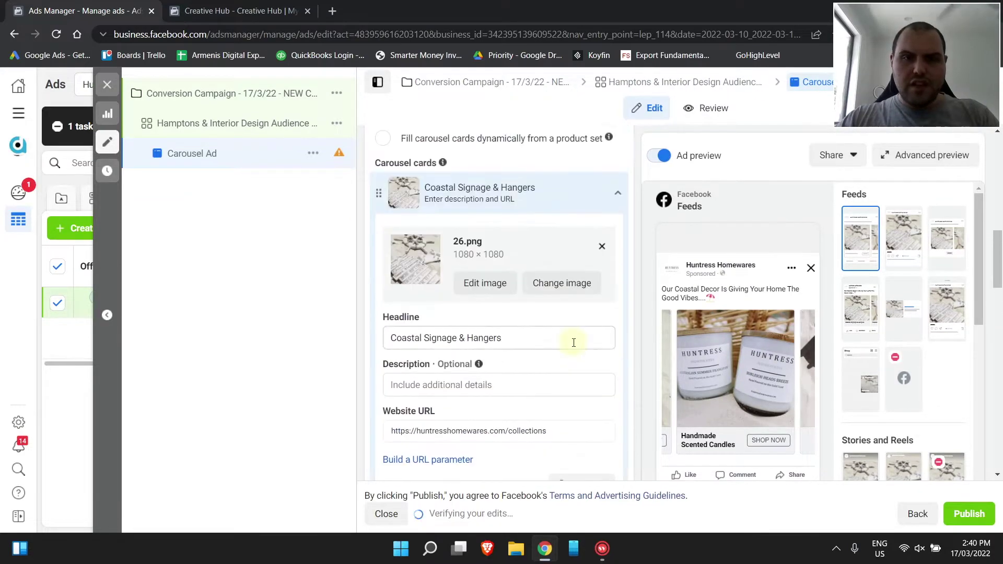
{"action": "scroll", "coordinate": [564, 392], "scroll_direction": "down", "scroll_amount": 7}
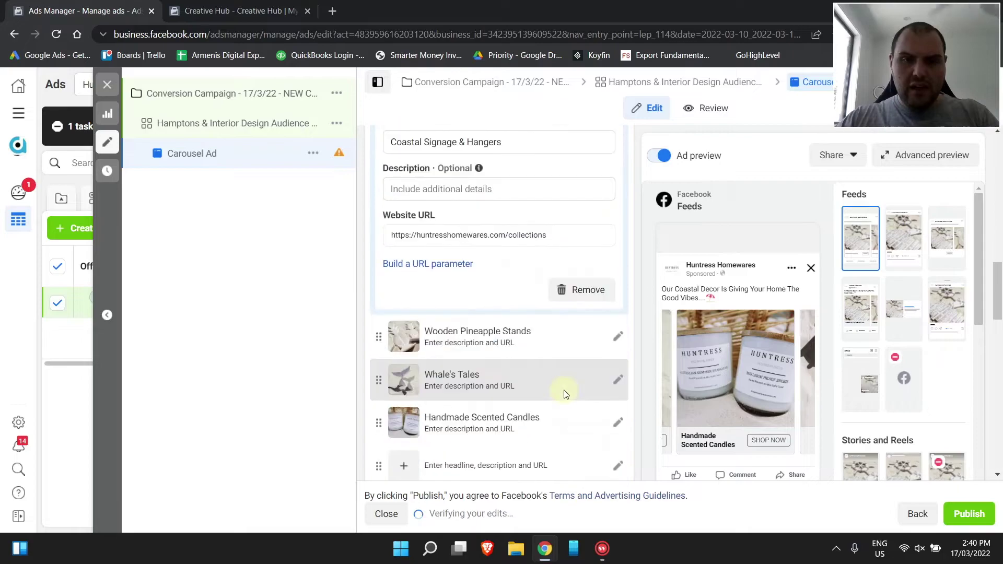
Set the Wooden Pineapple Stands card's website URL to huntresshomewares.com/collections
{"action": "left_click", "coordinate": [465, 334]}
{"action": "scroll", "coordinate": [509, 405], "scroll_direction": "up", "scroll_amount": 4}
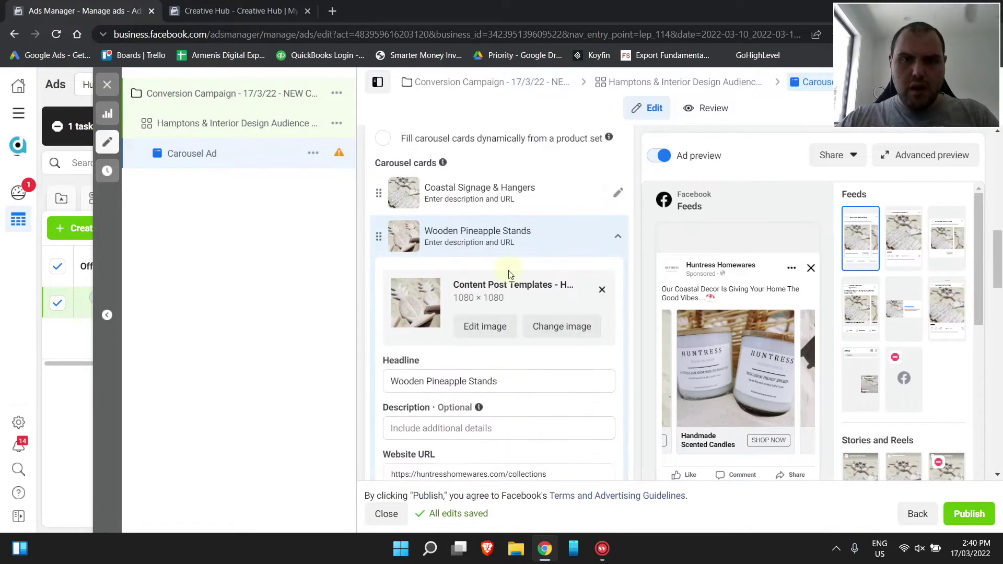
{"action": "scroll", "coordinate": [554, 385], "scroll_direction": "down", "scroll_amount": 1}
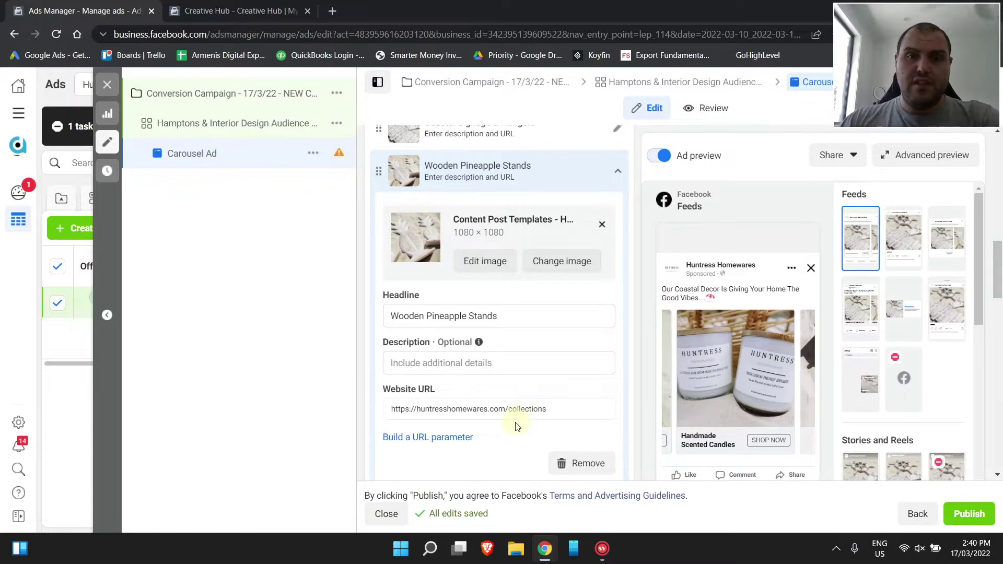
{"action": "triple_click", "coordinate": [510, 408]}
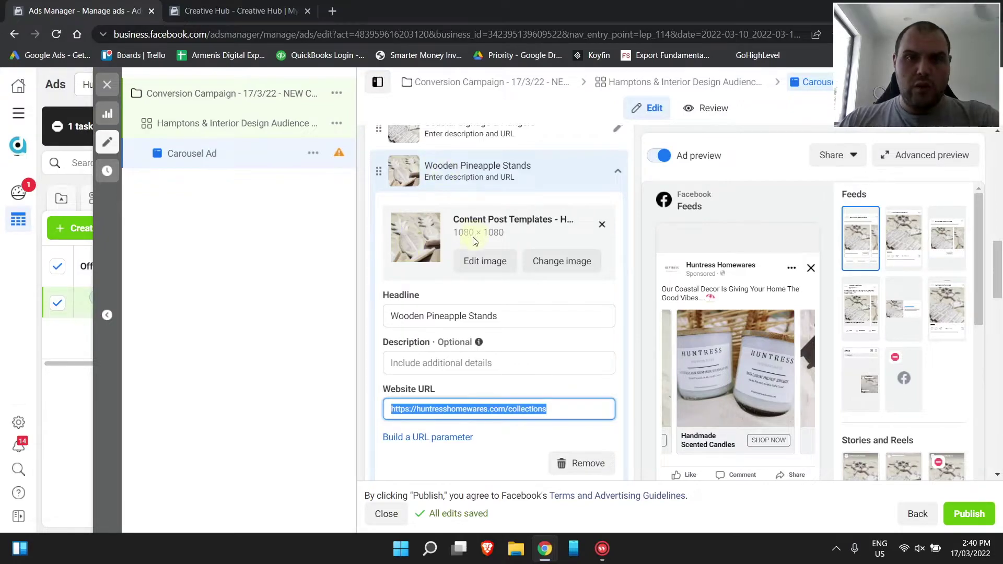
{"action": "scroll", "coordinate": [413, 180], "scroll_direction": "up", "scroll_amount": 2}
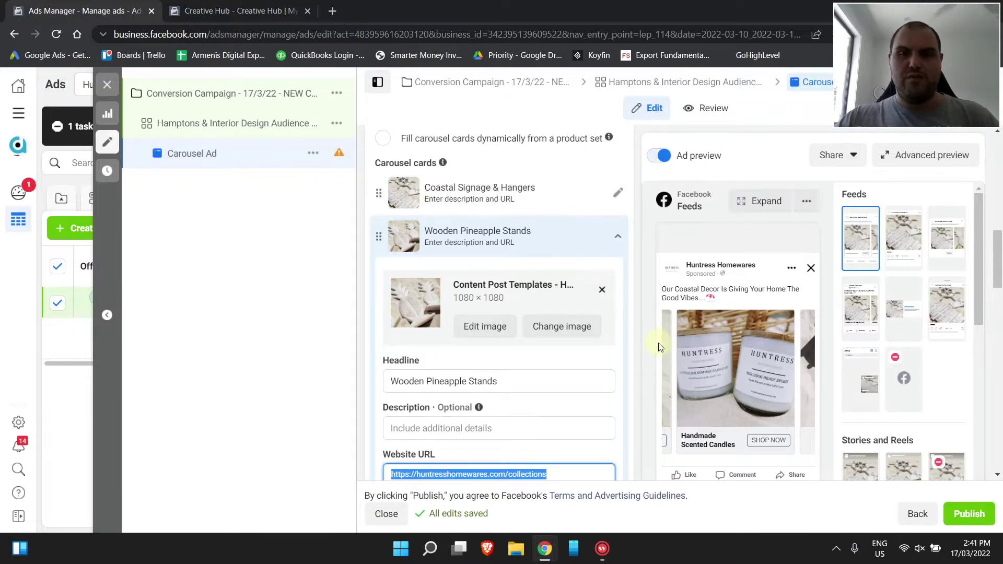
Review the ad's Destination and Tracking settings, including the website URL
{"action": "scroll", "coordinate": [606, 414], "scroll_direction": "down", "scroll_amount": 10}
{"action": "scroll", "coordinate": [606, 414], "scroll_direction": "down", "scroll_amount": 3}
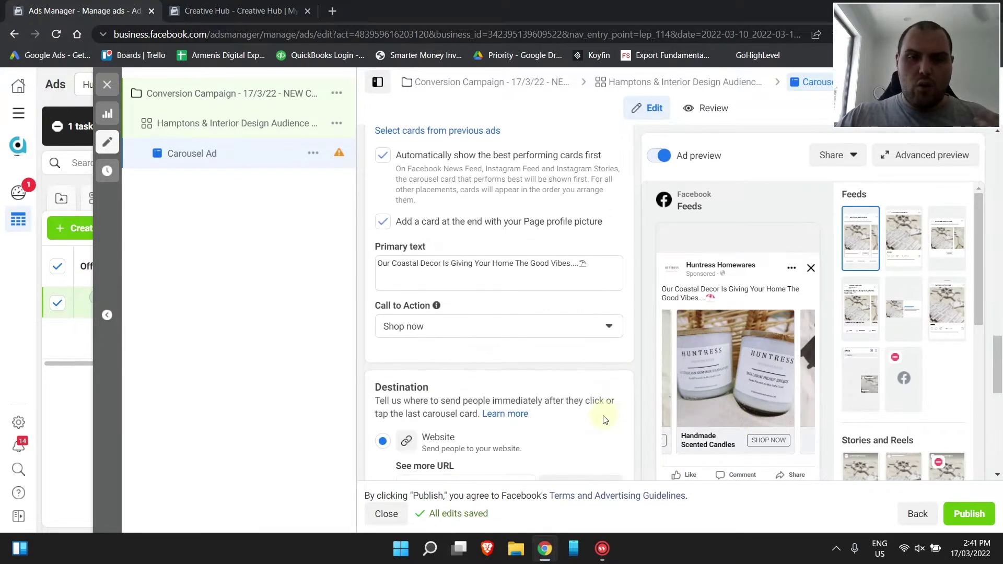
{"action": "scroll", "coordinate": [561, 324], "scroll_direction": "down", "scroll_amount": 3}
{"action": "left_click", "coordinate": [471, 367]}
{"action": "scroll", "coordinate": [471, 368], "scroll_direction": "down", "scroll_amount": 6}
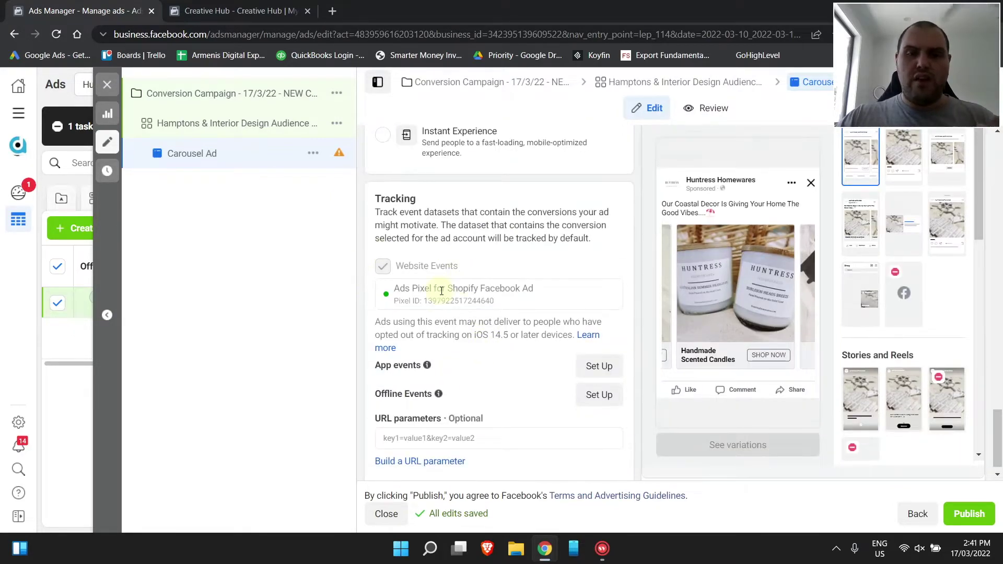
{"action": "scroll", "coordinate": [448, 287], "scroll_direction": "up", "scroll_amount": 6}
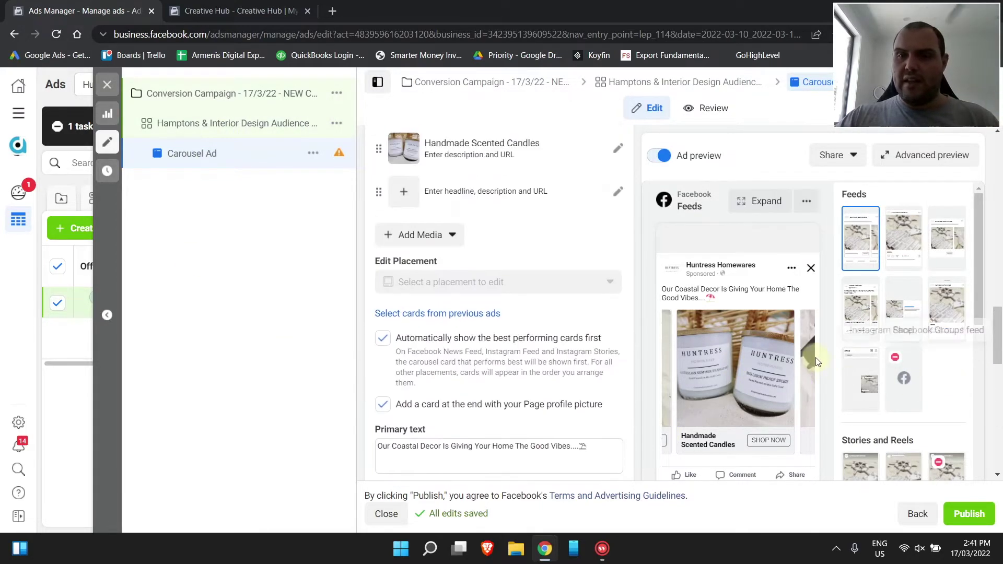
Enlarge the ad preview and step through every carousel card to the nursery card
{"action": "left_click", "coordinate": [760, 201]}
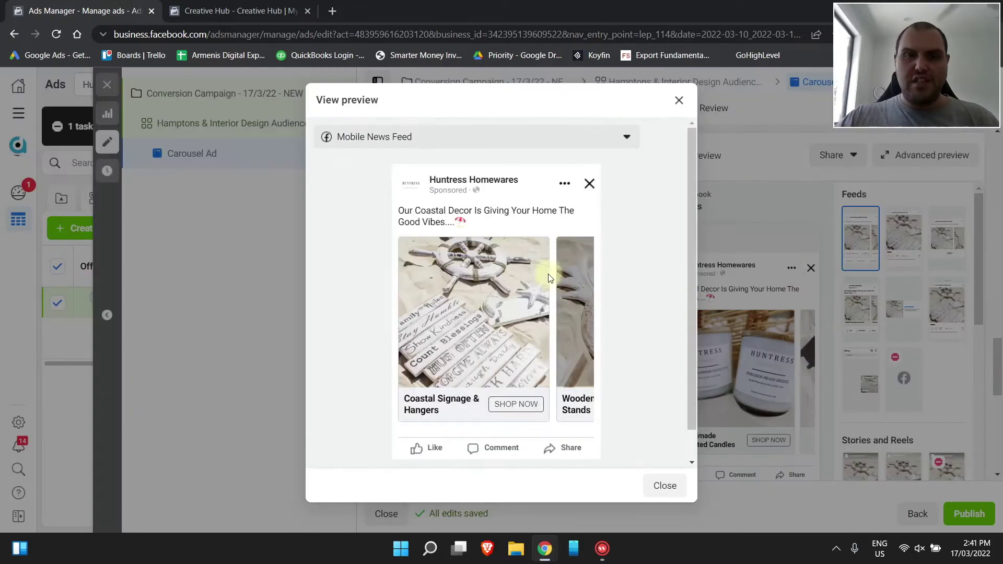
{"action": "left_click", "coordinate": [580, 312]}
{"action": "left_click", "coordinate": [581, 313]}
{"action": "left_click", "coordinate": [580, 313]}
{"action": "left_click", "coordinate": [581, 313]}
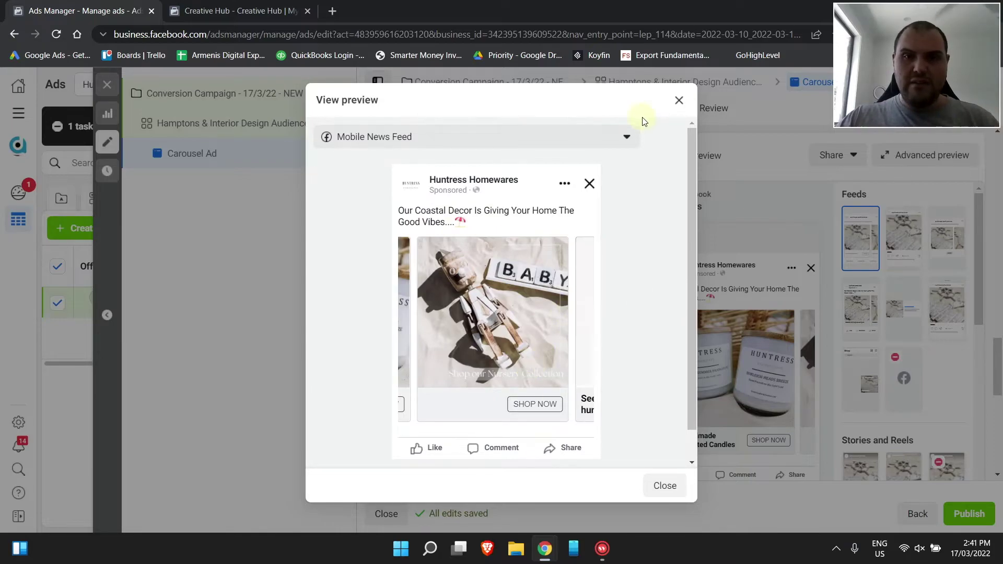
{"action": "left_click", "coordinate": [679, 101]}
Publish the Carousel Ad and duplicate it once into the original campaign
{"action": "left_click", "coordinate": [966, 513]}
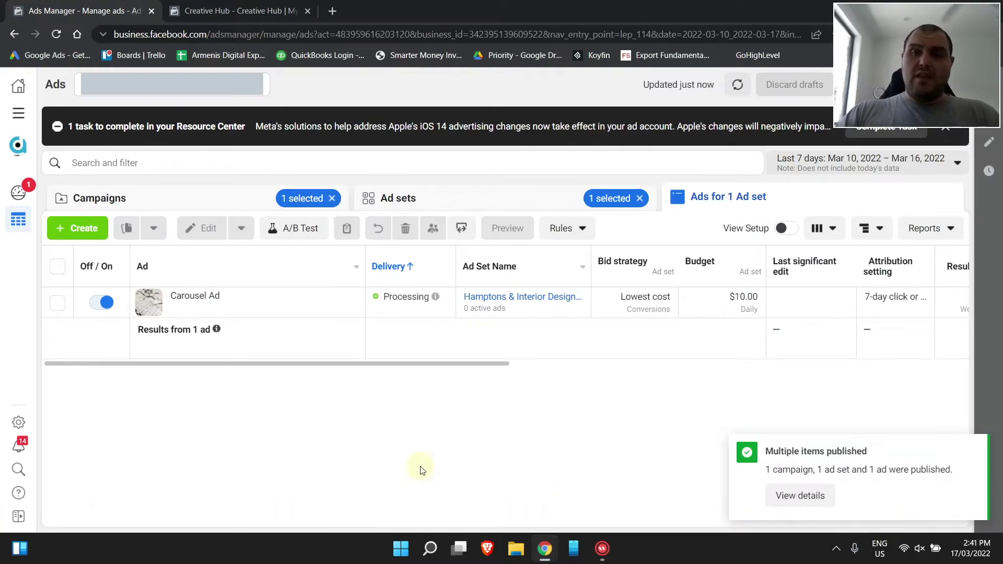
{"action": "left_click", "coordinate": [279, 308]}
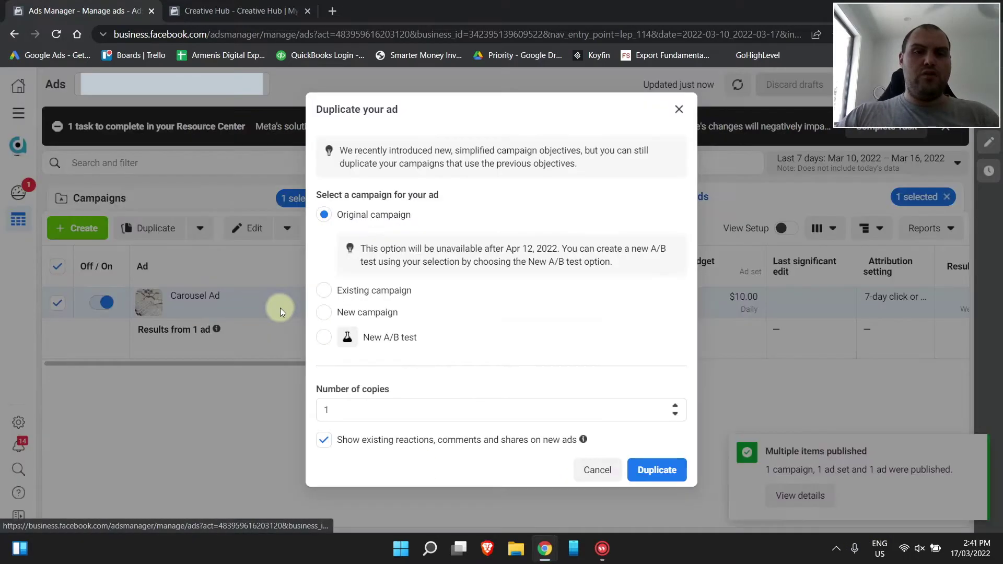
{"action": "left_click", "coordinate": [657, 484]}
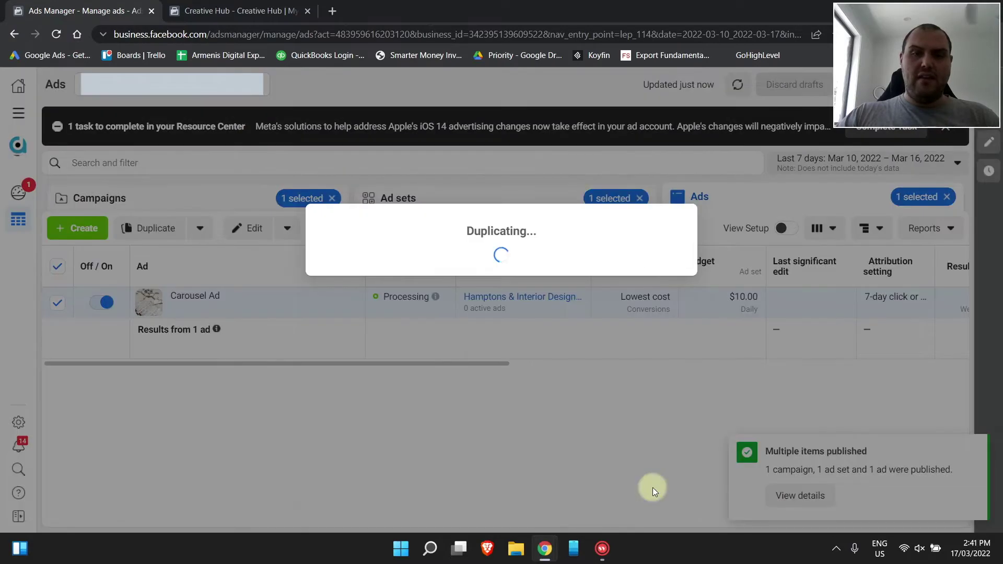
Keep the copy's ad setup as Use Creative Hub mockup
{"action": "scroll", "coordinate": [546, 430], "scroll_direction": "down", "scroll_amount": 3}
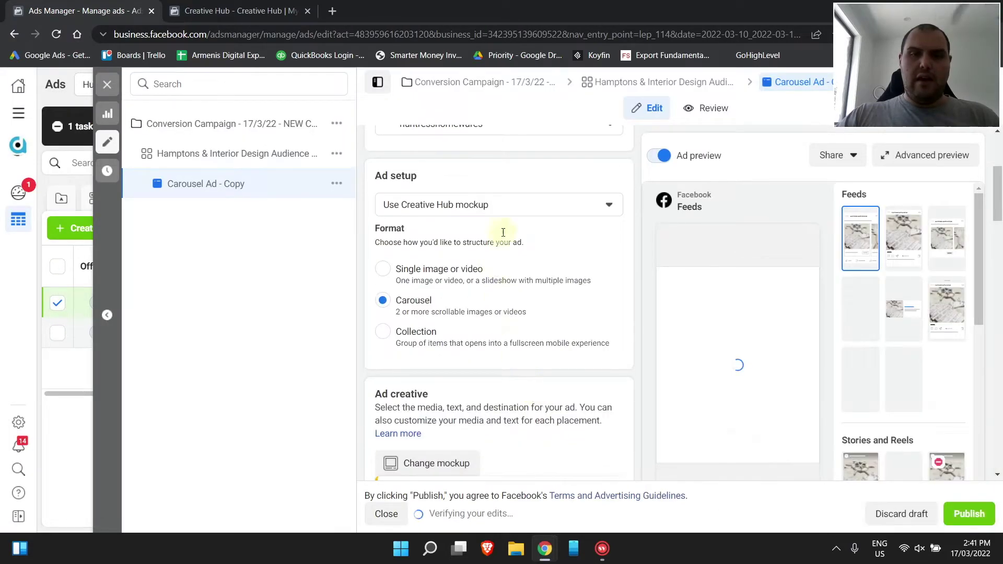
{"action": "left_click", "coordinate": [496, 211]}
{"action": "left_click", "coordinate": [509, 281]}
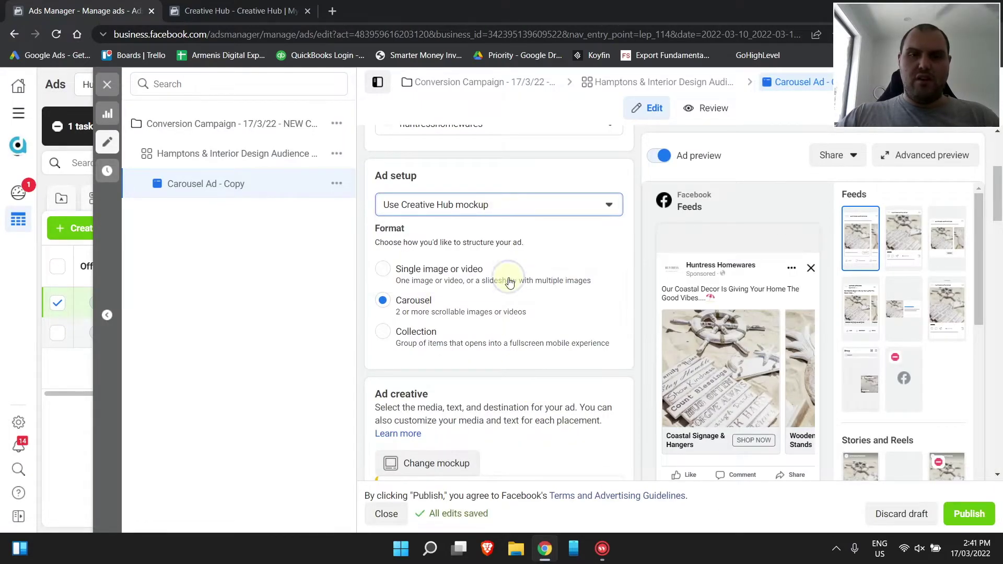
{"action": "scroll", "coordinate": [585, 324], "scroll_direction": "down", "scroll_amount": 4}
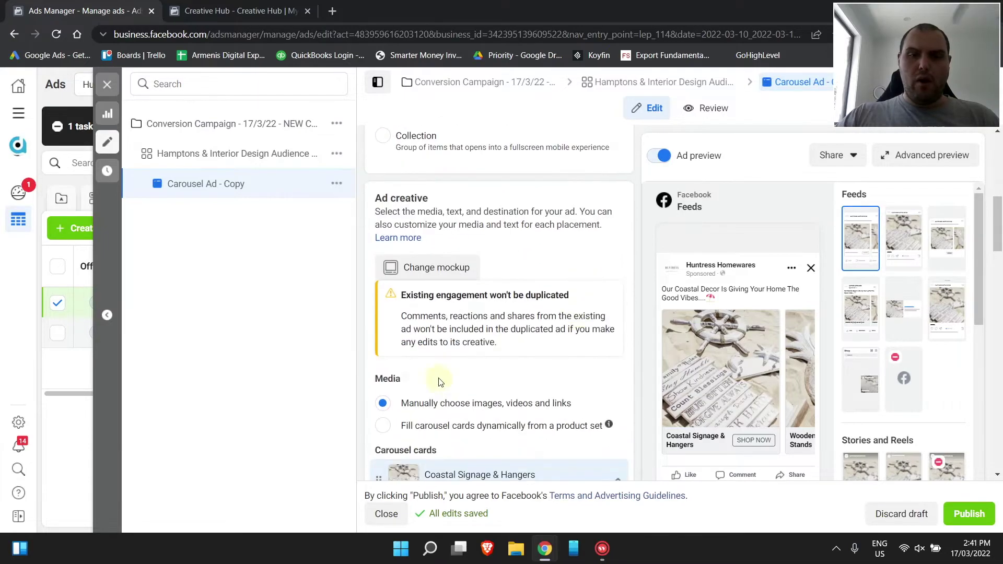
Switch the copy's mockup to Huntress Homewares Ad 1
{"action": "left_click", "coordinate": [433, 279]}
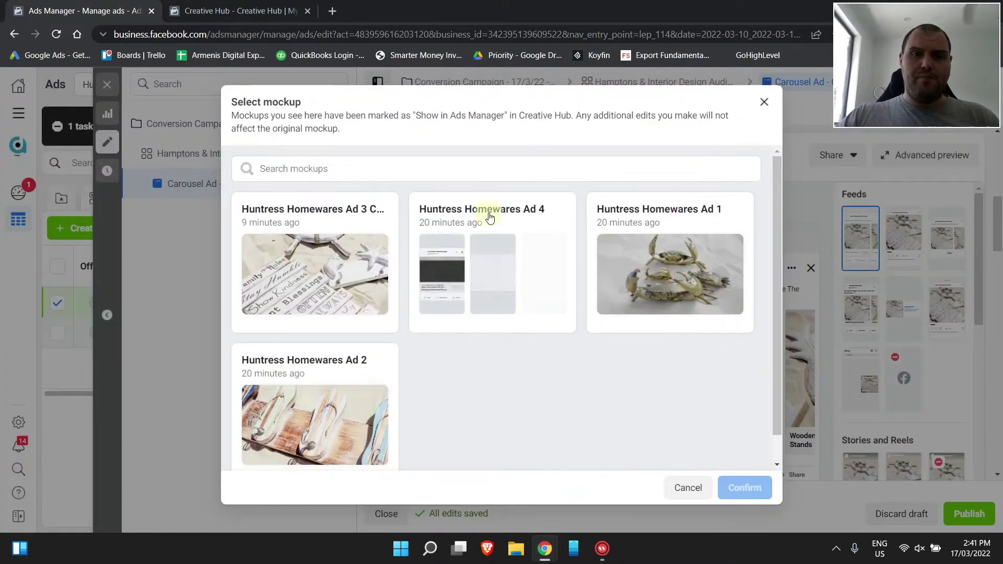
{"action": "left_click", "coordinate": [638, 218]}
{"action": "left_click", "coordinate": [758, 487]}
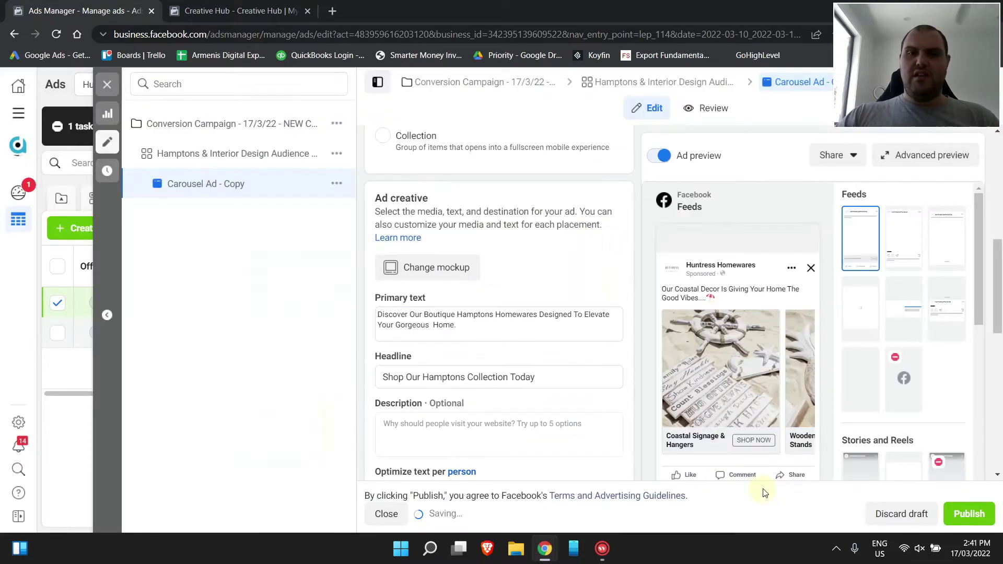
Rename the ad to 'Golden Crab Video', preview the video, and publish it
{"action": "scroll", "coordinate": [496, 217], "scroll_direction": "up", "scroll_amount": 10}
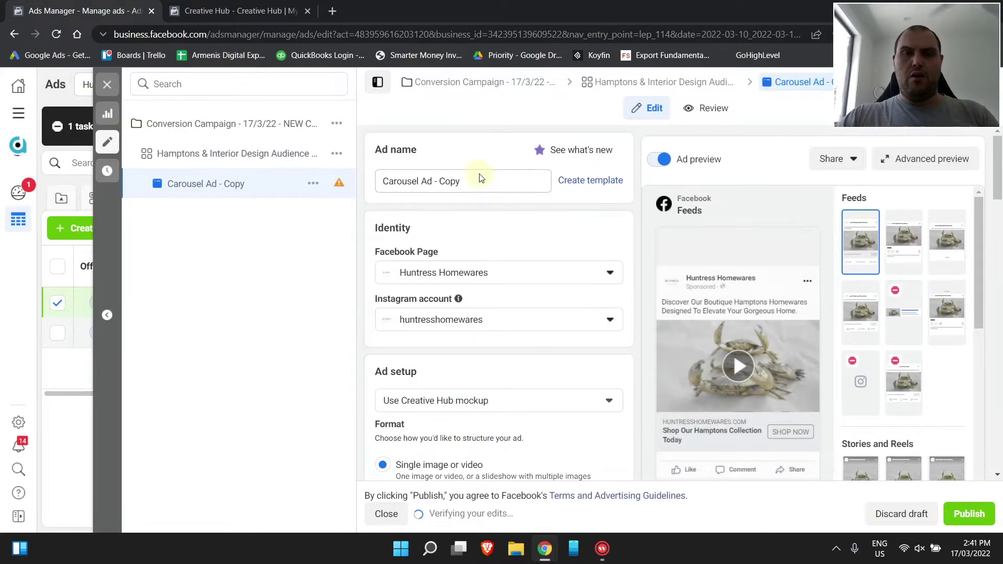
{"action": "left_click", "coordinate": [421, 178]}
{"action": "key", "text": "ctrl+a"}
{"action": "type", "text": "Gold"}
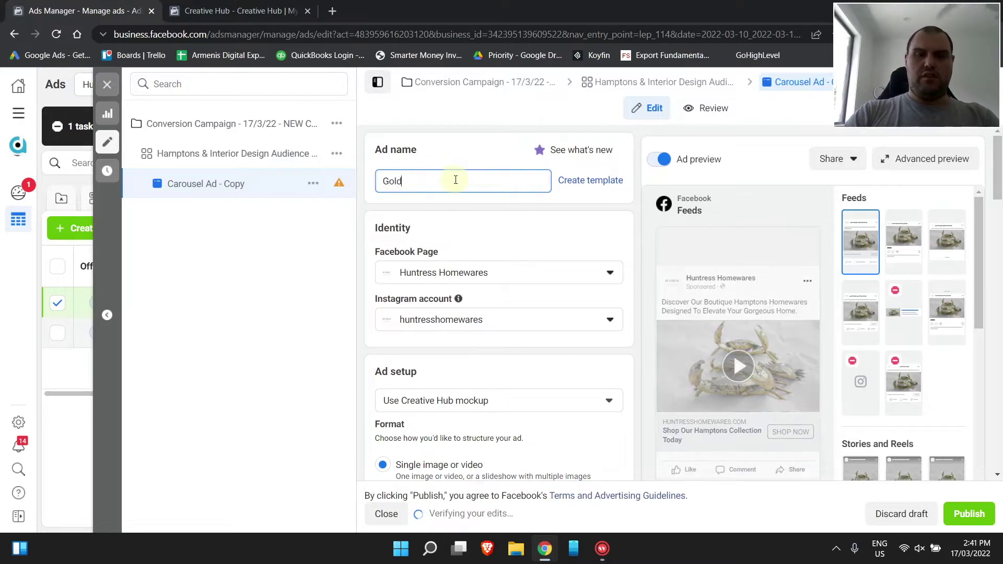
{"action": "type", "text": "en Crab Video"}
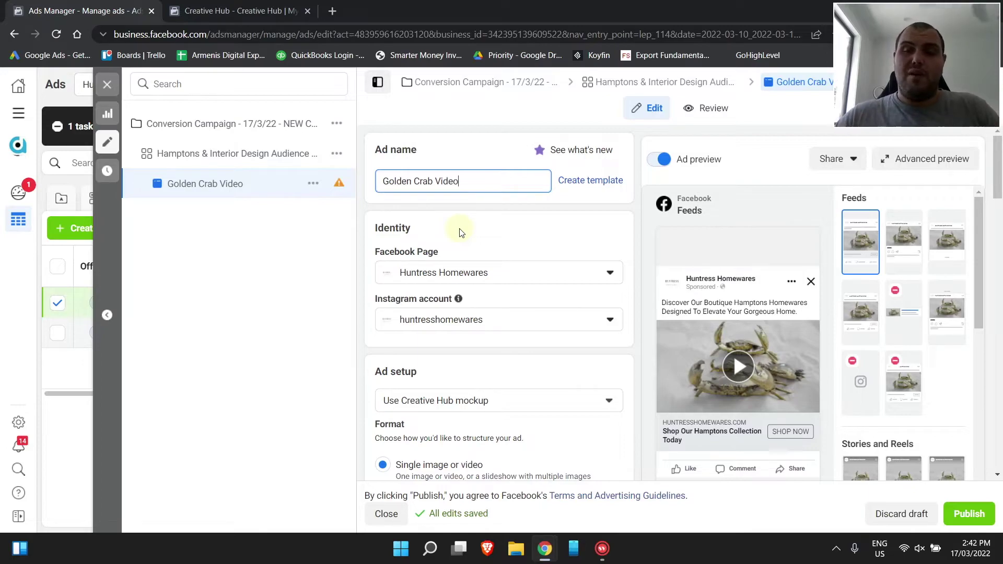
{"action": "left_click", "coordinate": [748, 366]}
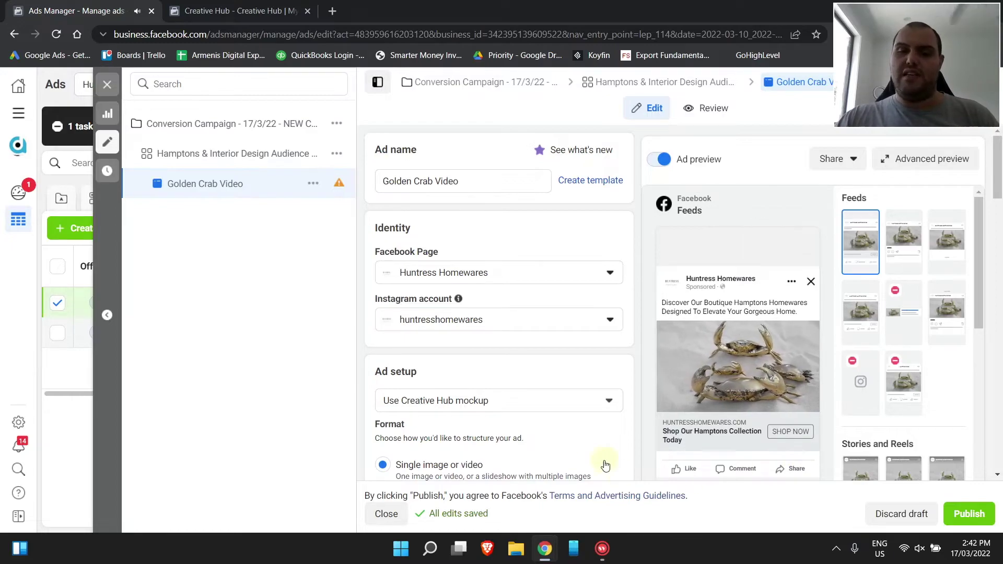
{"action": "scroll", "coordinate": [791, 377], "scroll_direction": "down", "scroll_amount": 3}
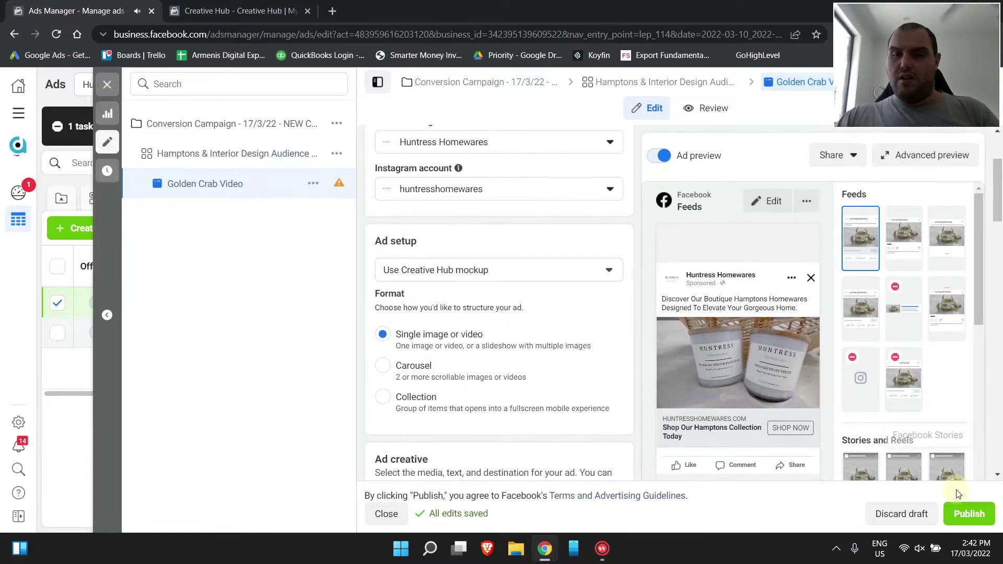
{"action": "left_click", "coordinate": [985, 520]}
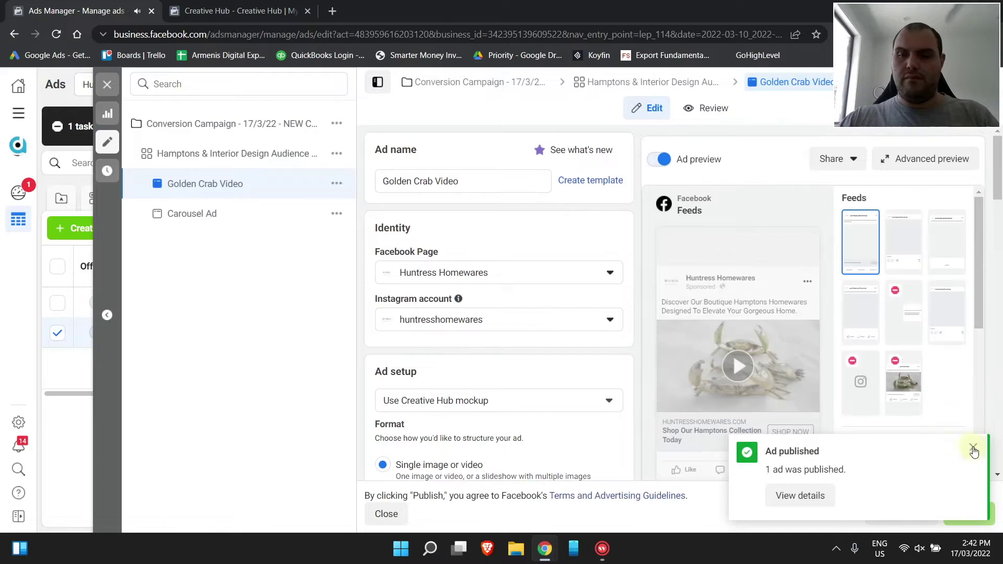
Duplicate the Golden Crab Video ad and clear the copy's name
{"action": "left_click", "coordinate": [971, 445]}
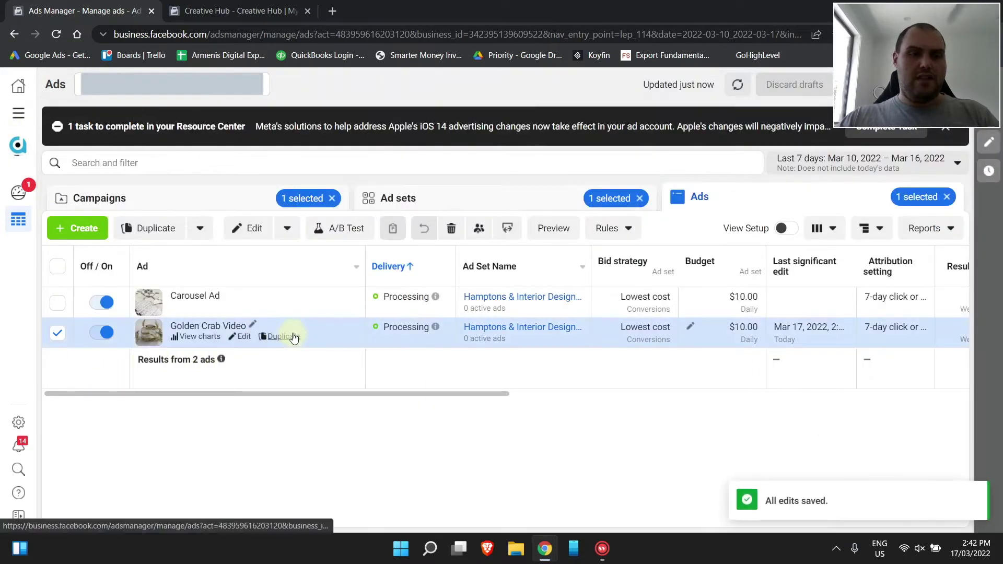
{"action": "left_click", "coordinate": [291, 337]}
{"action": "left_click", "coordinate": [655, 488]}
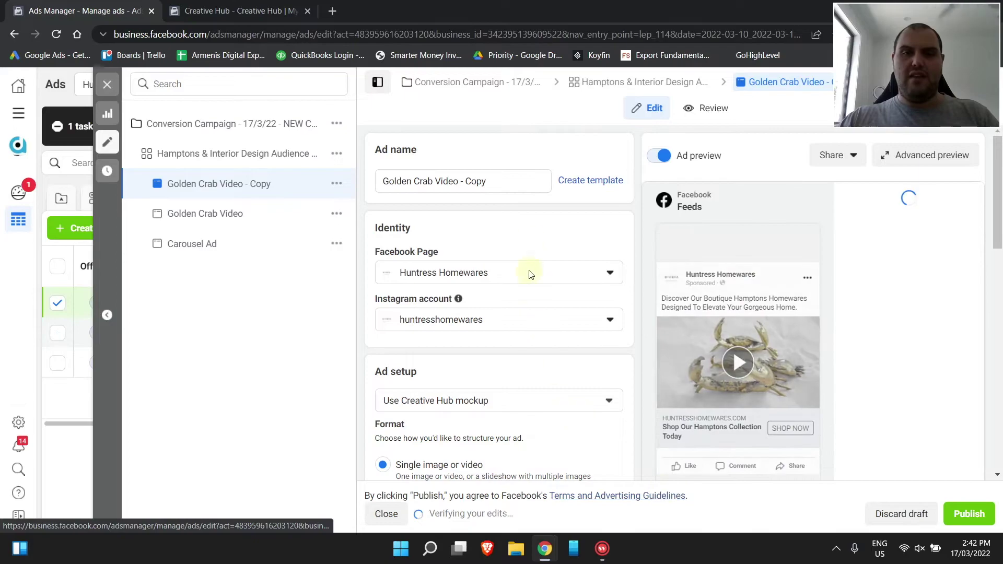
{"action": "left_click_drag", "start_coordinate": [497, 179], "coordinate": [1, 131]}
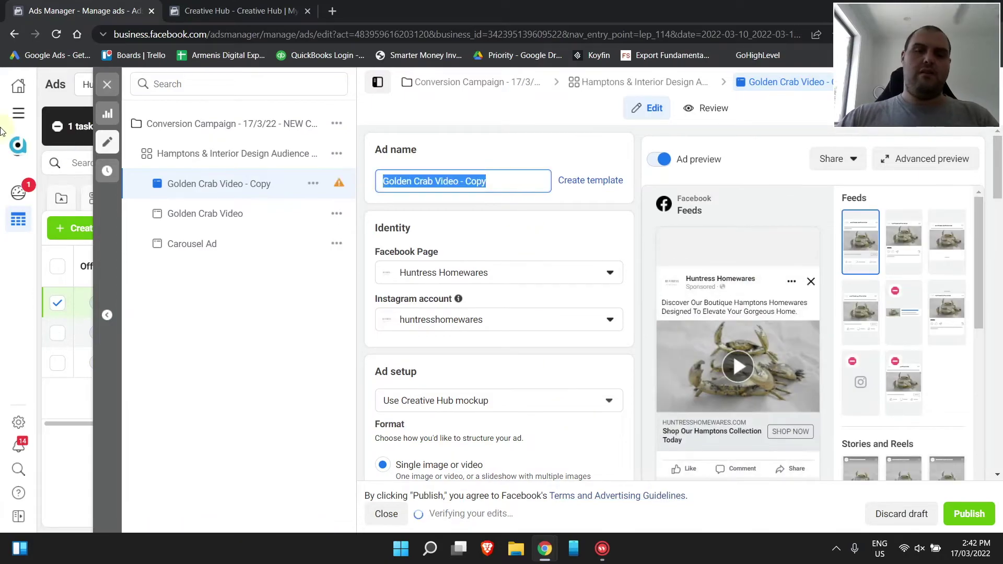
{"action": "key", "text": "BackSpace"}
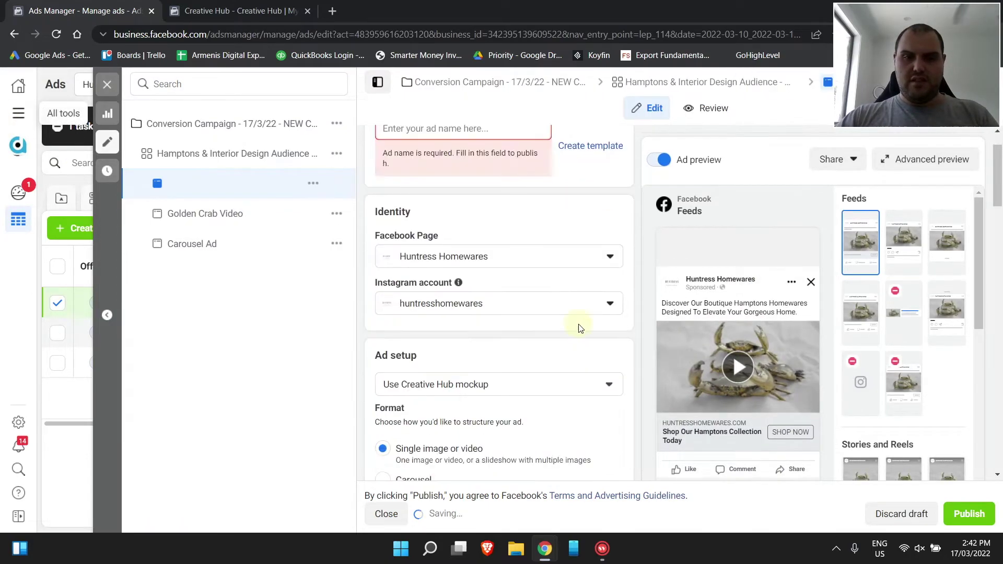
Apply the Huntress Homewares Ad 4 mockup and name the ad 'Video Boutique Homewares'
{"action": "scroll", "coordinate": [504, 331], "scroll_direction": "down", "scroll_amount": 5}
{"action": "left_click", "coordinate": [450, 370]}
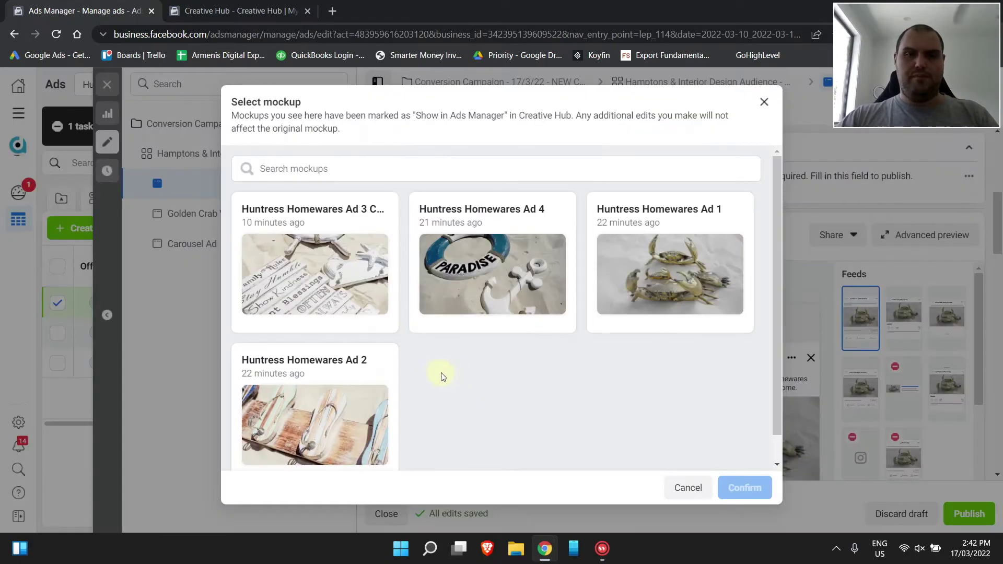
{"action": "left_click", "coordinate": [499, 206]}
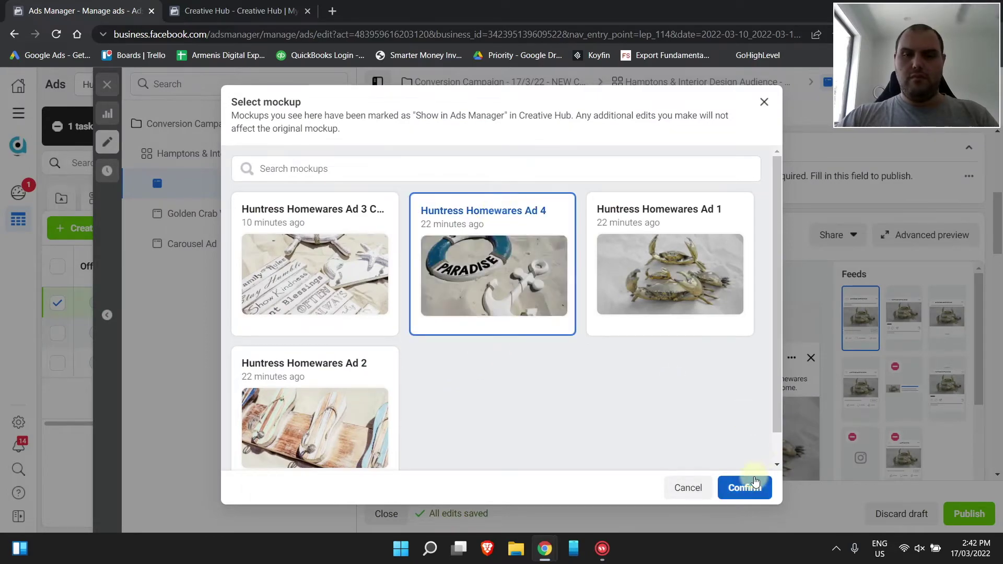
{"action": "left_click", "coordinate": [745, 488]}
{"action": "scroll", "coordinate": [533, 320], "scroll_direction": "up", "scroll_amount": 5}
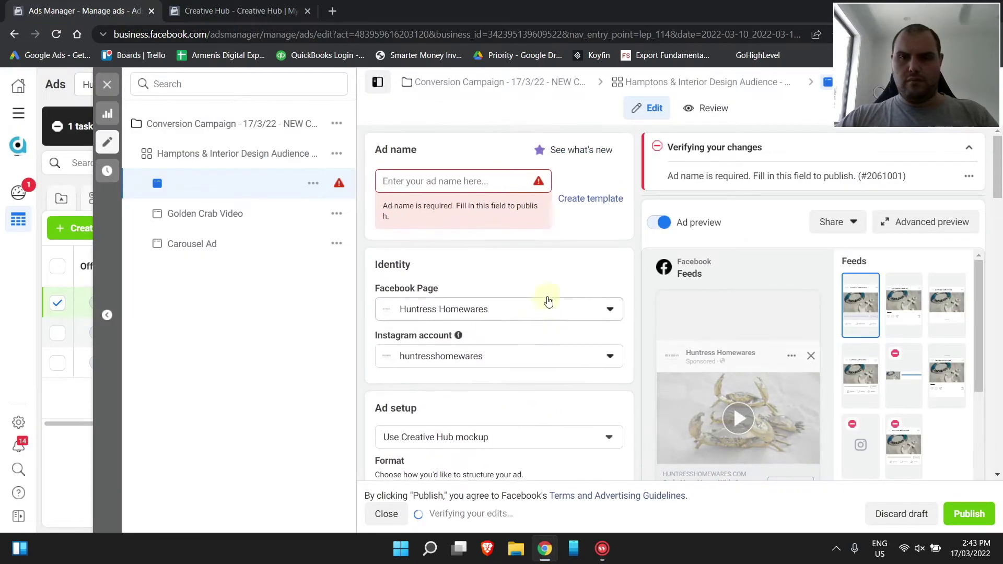
{"action": "left_click", "coordinate": [483, 185]}
{"action": "type", "text": "Video"}
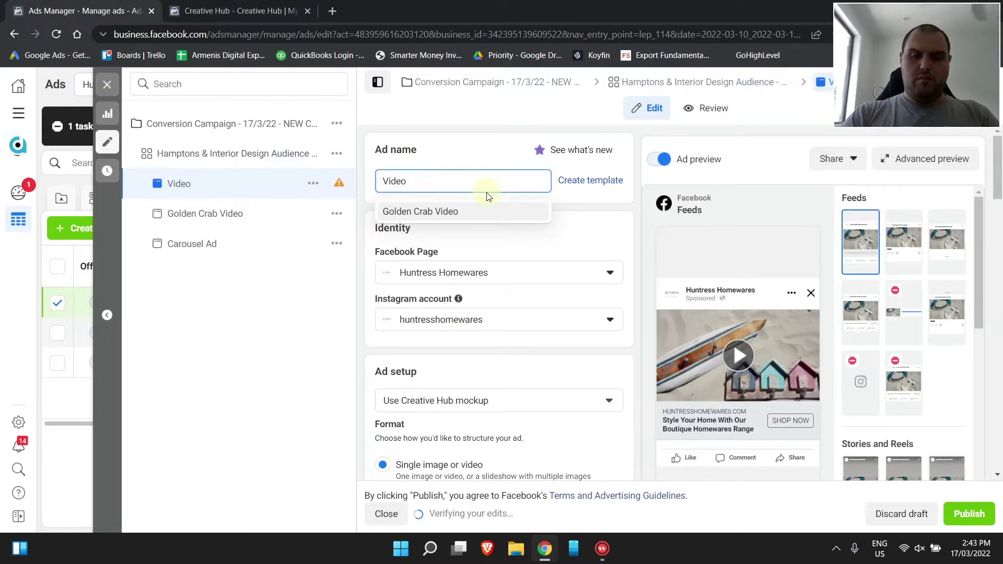
{"action": "type", "text": " Boutique"}
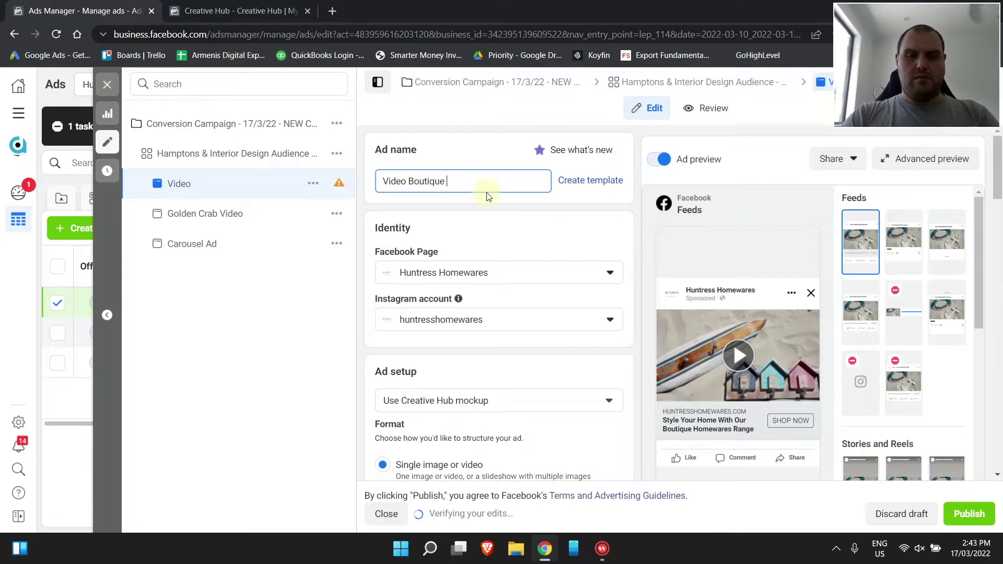
{"action": "type", "text": " Homewares"}
Remove 'collections' from the website URL so it points to the homepage
{"action": "scroll", "coordinate": [536, 407], "scroll_direction": "down", "scroll_amount": 10}
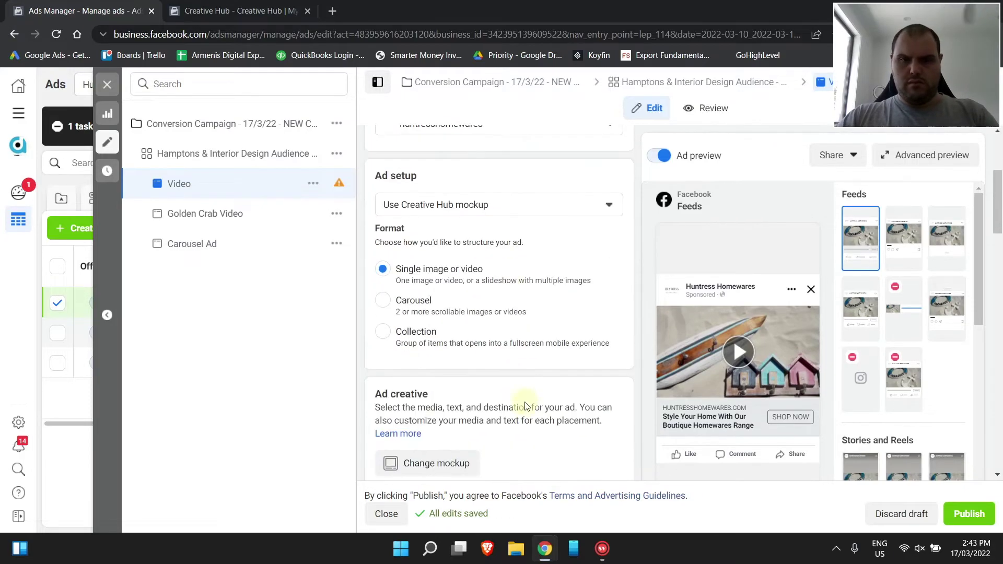
{"action": "scroll", "coordinate": [536, 406], "scroll_direction": "down", "scroll_amount": 6}
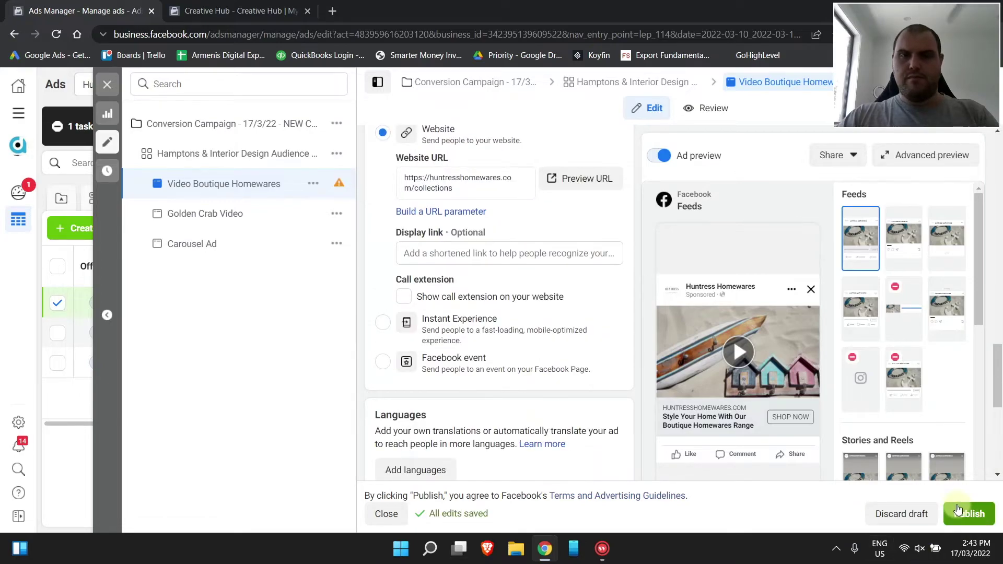
{"action": "left_click", "coordinate": [463, 192]}
{"action": "left_click_drag", "start_coordinate": [463, 191], "coordinate": [429, 191]}
{"action": "key", "text": "BackSpace"}
Append '- Homepage' to the ad name and publish the ad
{"action": "scroll", "coordinate": [470, 293], "scroll_direction": "up", "scroll_amount": 10}
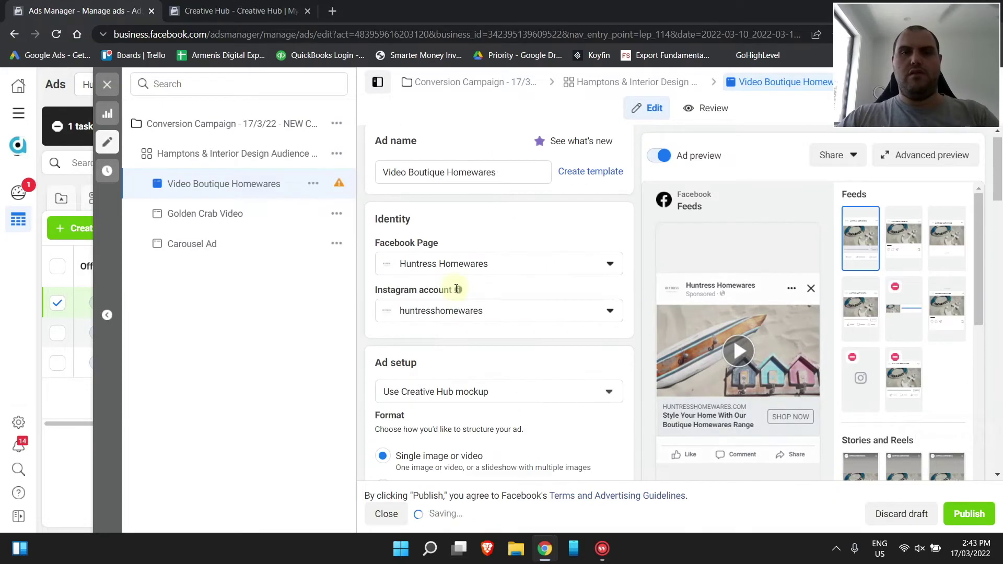
{"action": "left_click", "coordinate": [517, 186]}
{"action": "type", "text": "- Homepage"}
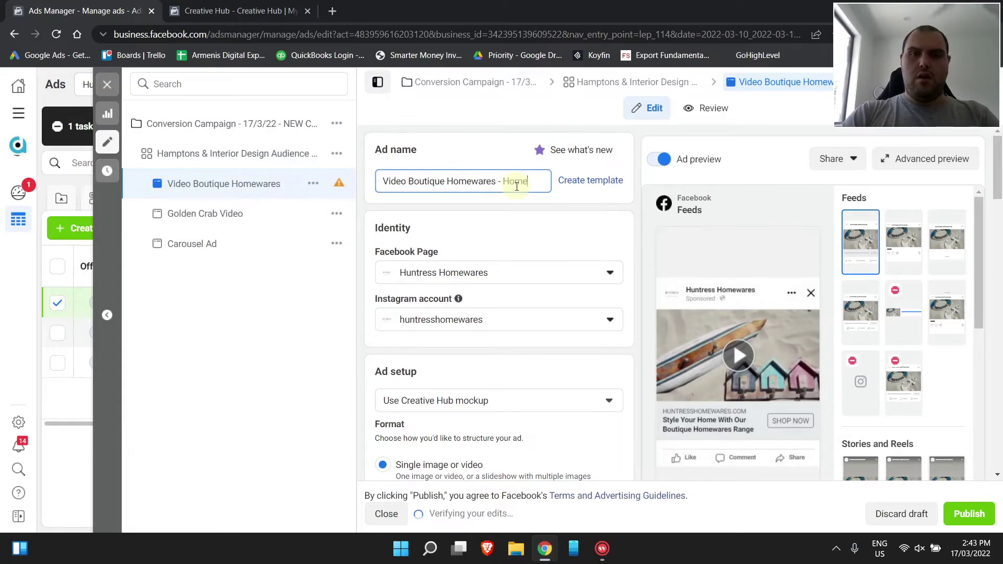
{"action": "left_click", "coordinate": [977, 517]}
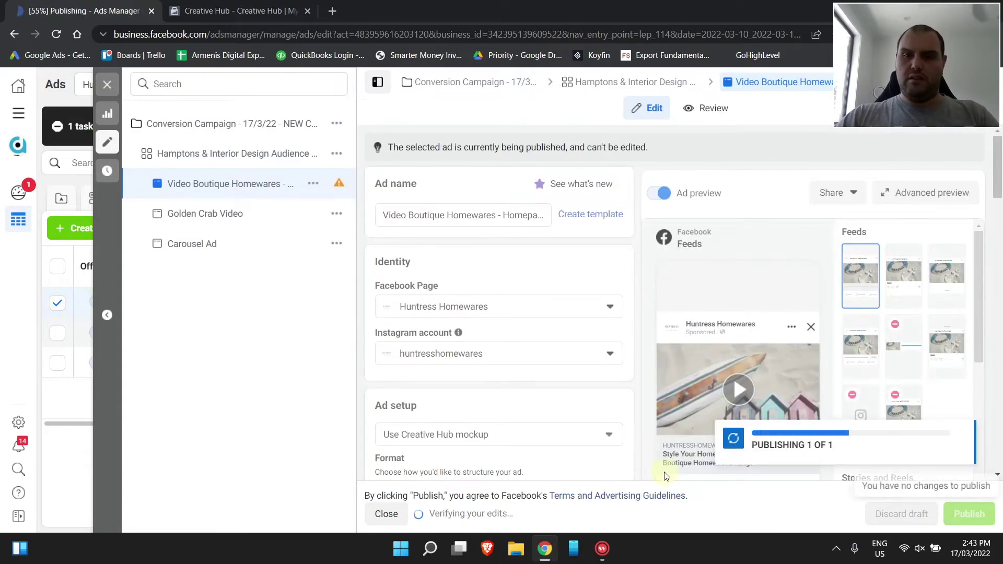
{"action": "scroll", "coordinate": [599, 435], "scroll_direction": "down", "scroll_amount": 5}
{"action": "scroll", "coordinate": [599, 435], "scroll_direction": "down", "scroll_amount": 5}
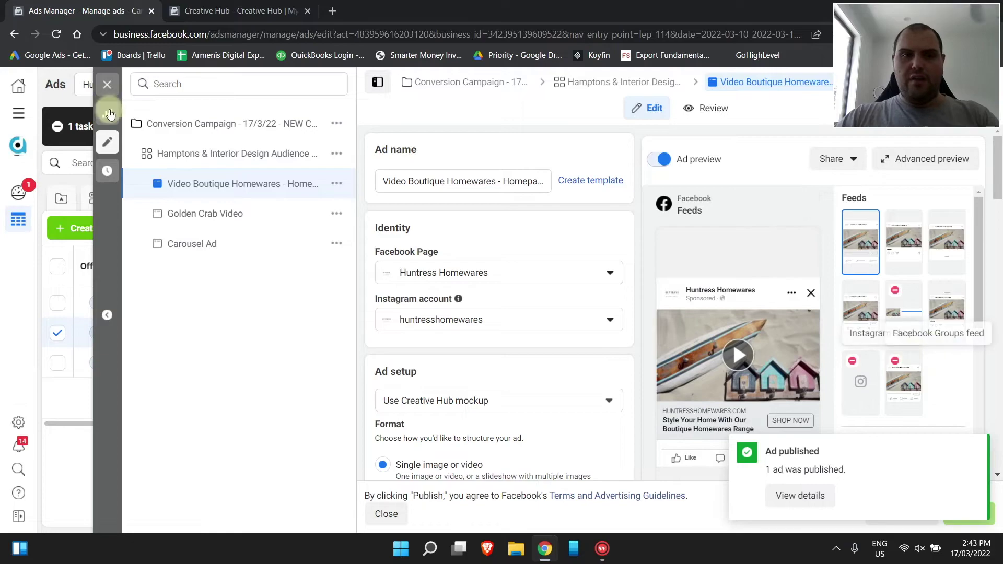
Duplicate the Video Boutique Homewares ad and switch its mockup to Huntress Homewares Ad 2
{"action": "left_click", "coordinate": [107, 84]}
{"action": "left_click", "coordinate": [291, 337]}
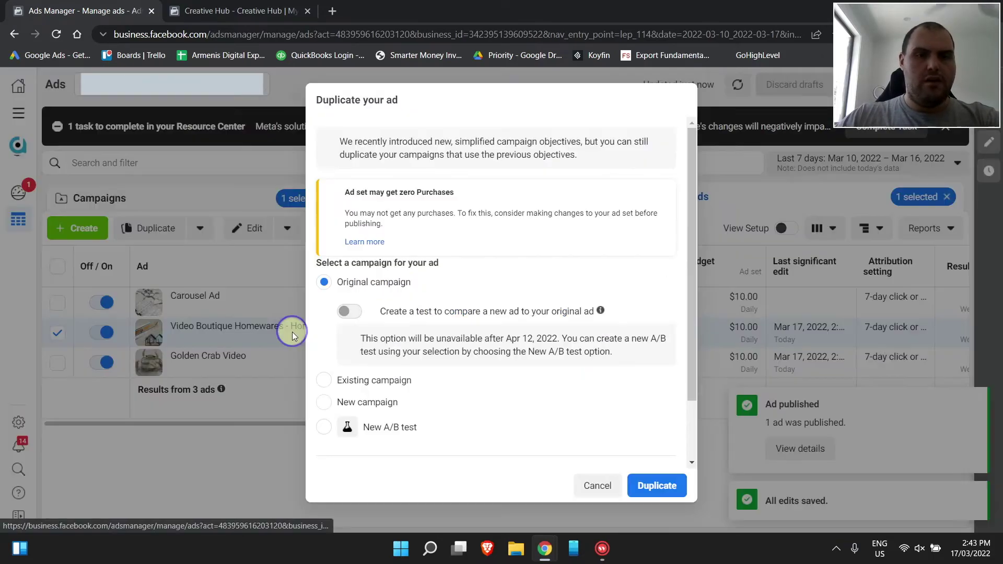
{"action": "left_click", "coordinate": [647, 493]}
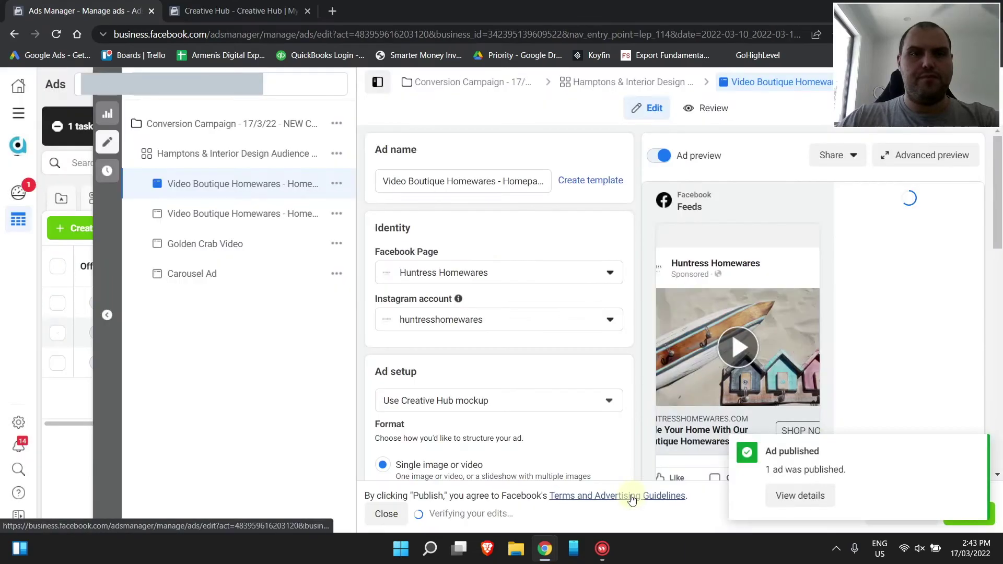
{"action": "scroll", "coordinate": [502, 378], "scroll_direction": "down", "scroll_amount": 4}
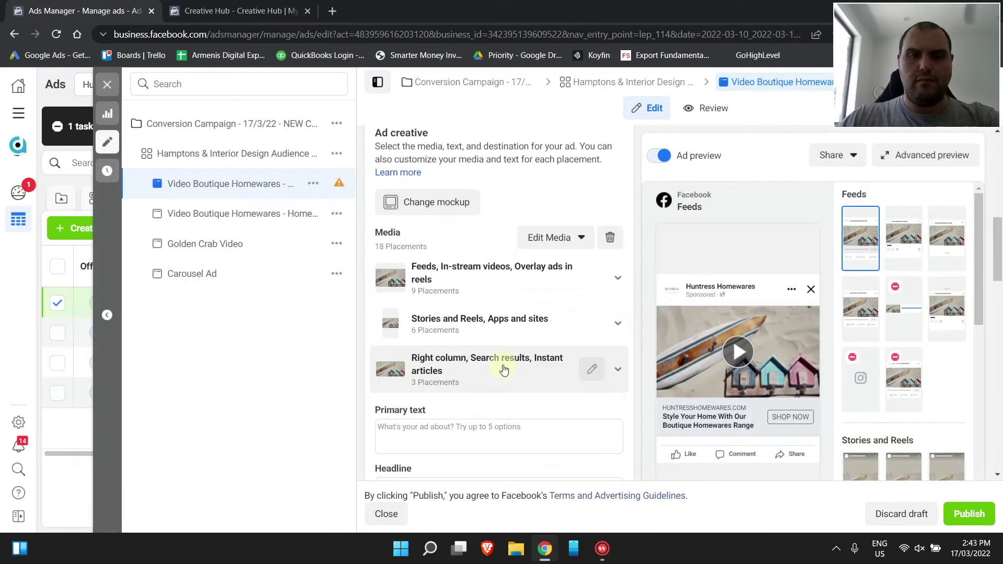
{"action": "left_click", "coordinate": [448, 202]}
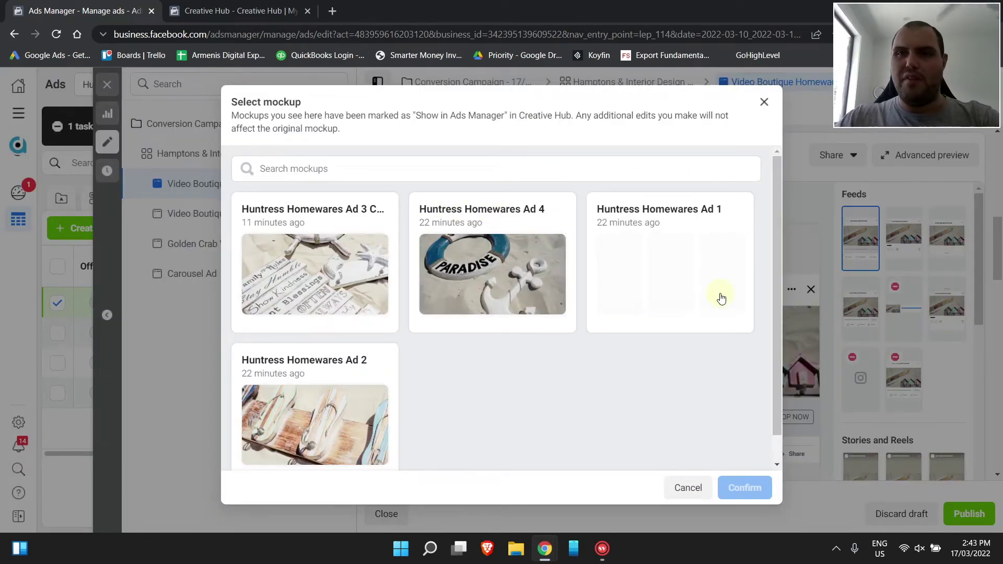
{"action": "left_click", "coordinate": [337, 374]}
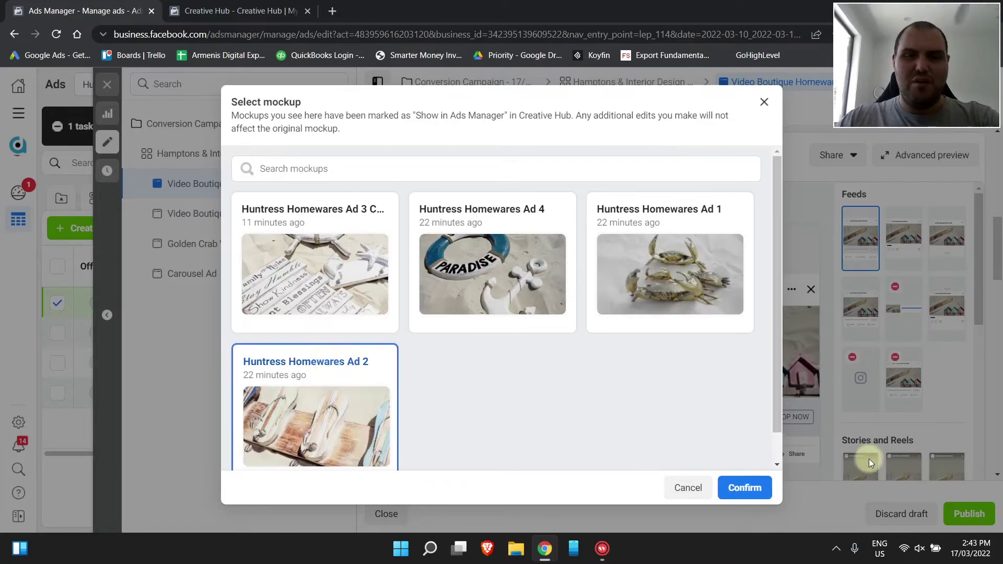
{"action": "left_click", "coordinate": [753, 493]}
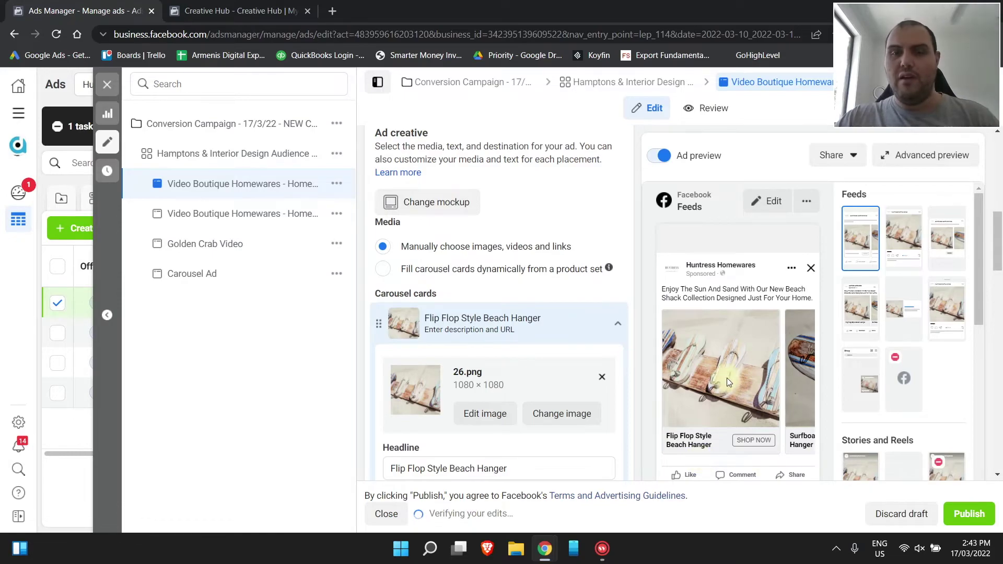
{"action": "left_click", "coordinate": [803, 386]}
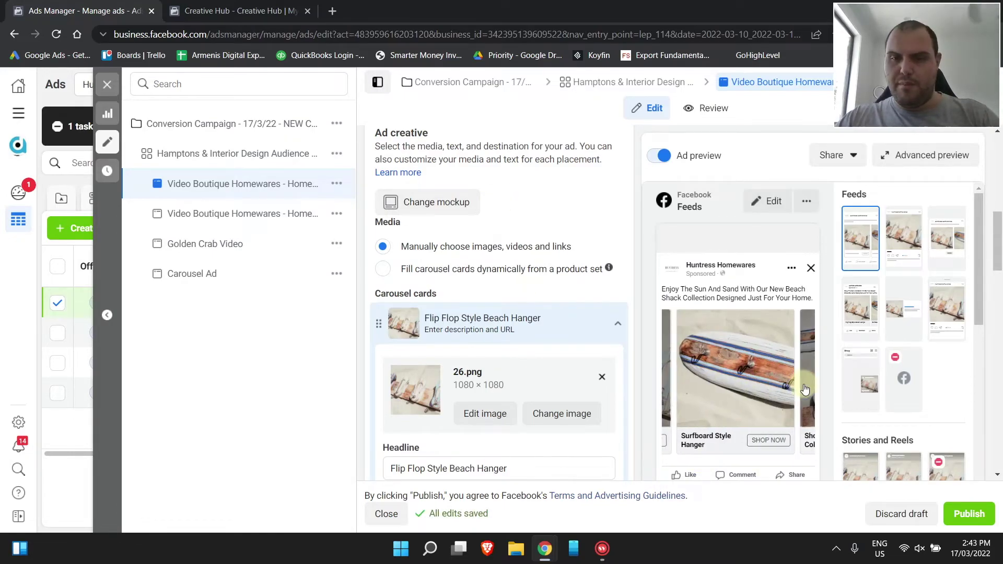
Rename the copy to 'Beach Shack Carousel' and publish it
{"action": "scroll", "coordinate": [470, 350], "scroll_direction": "up", "scroll_amount": 8}
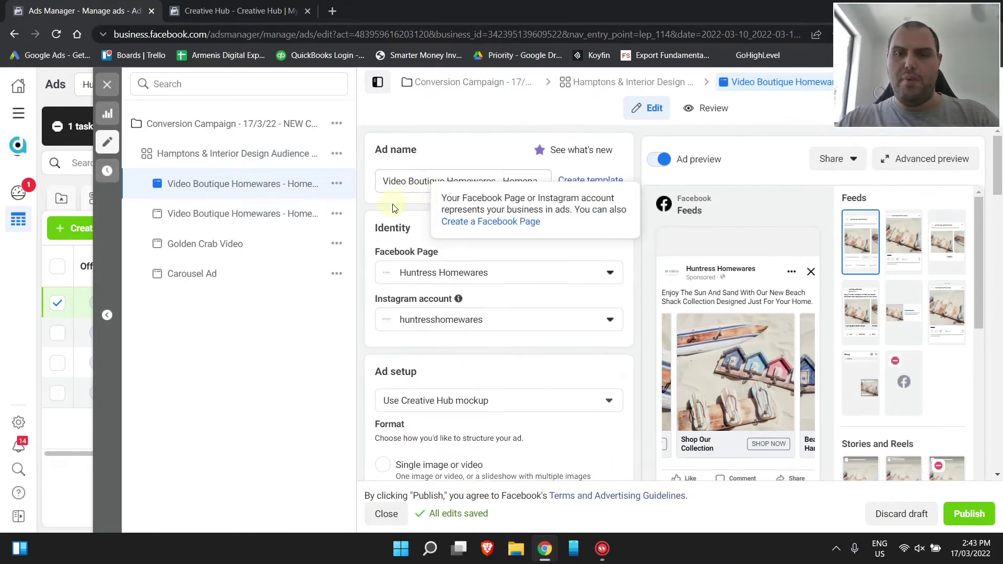
{"action": "double_click", "coordinate": [459, 181]}
{"action": "triple_click", "coordinate": [468, 183]}
{"action": "type", "text": "Bra"}
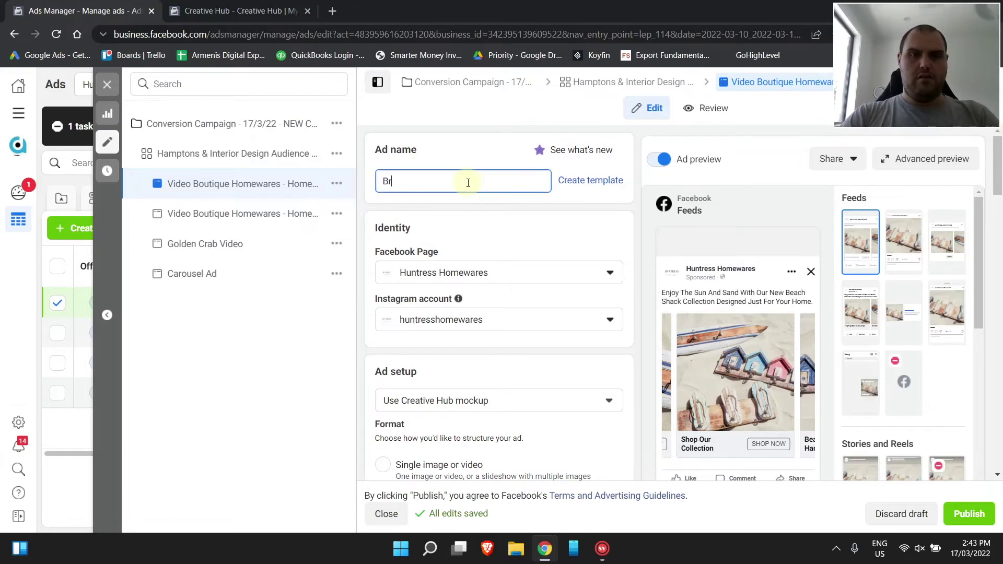
{"action": "key", "text": "BackSpace"}
{"action": "key", "text": "BackSpace"}
{"action": "type", "text": "each Sha"}
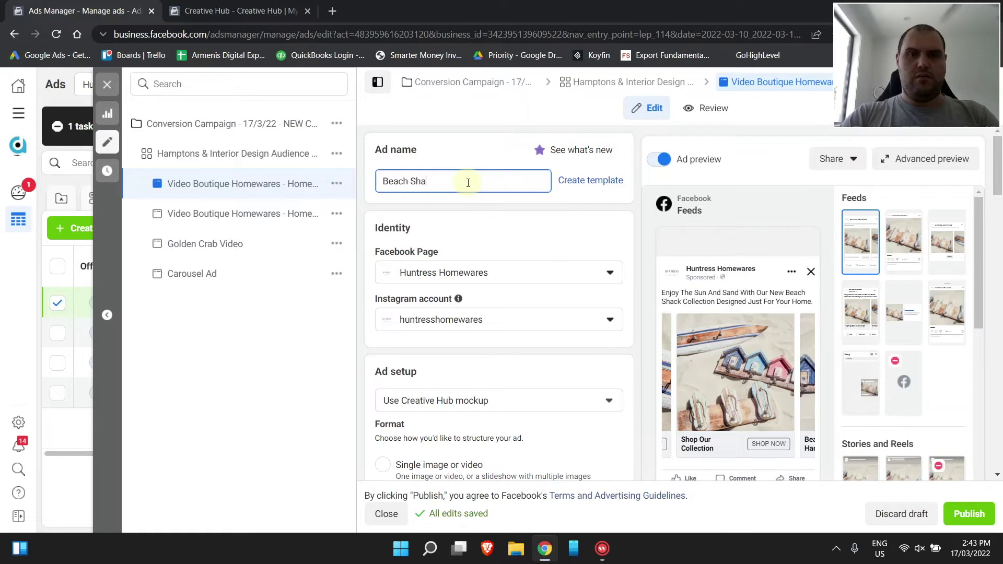
{"action": "type", "text": "ck Carousel"}
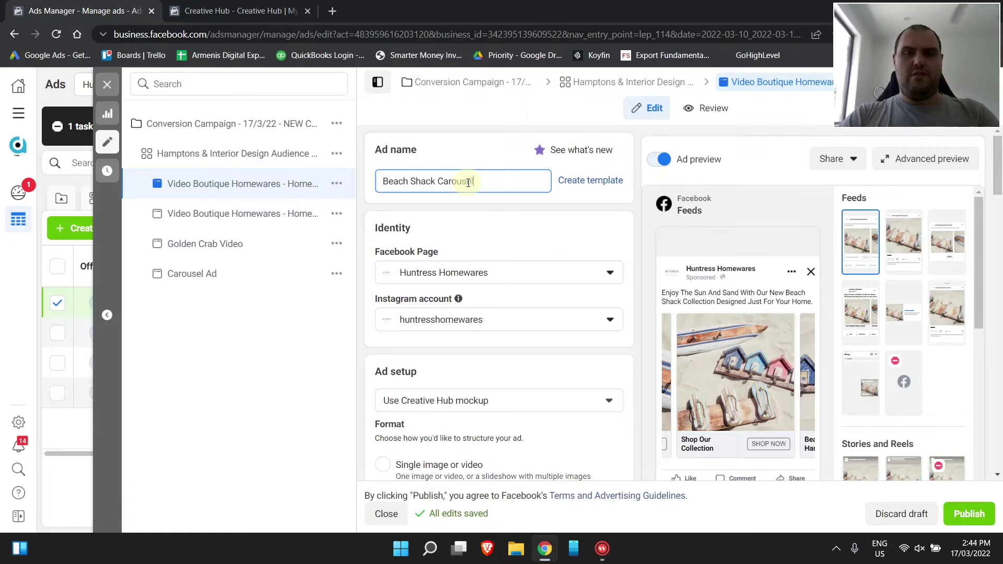
{"action": "scroll", "coordinate": [499, 313], "scroll_direction": "down", "scroll_amount": 10}
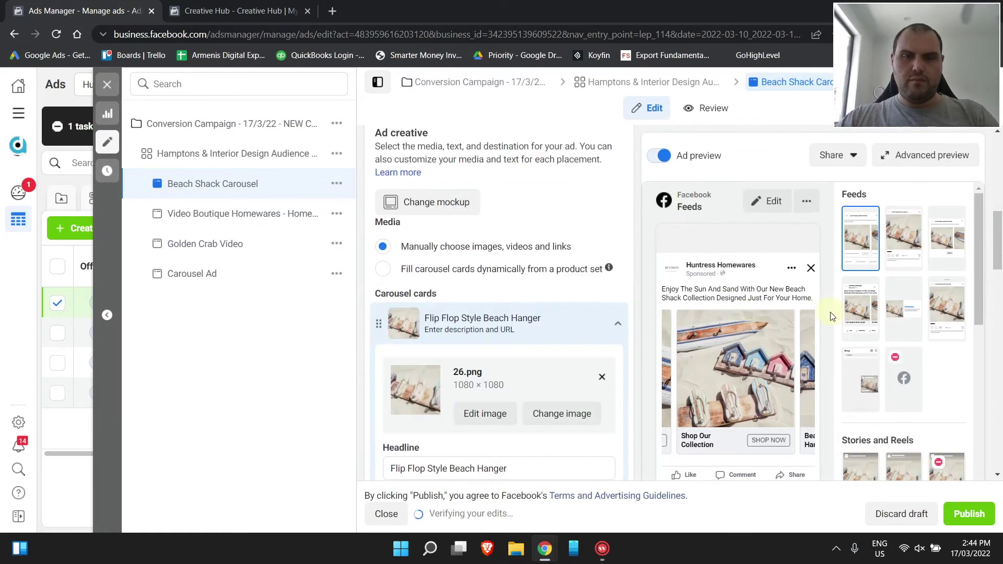
{"action": "scroll", "coordinate": [795, 347], "scroll_direction": "down", "scroll_amount": 5}
{"action": "scroll", "coordinate": [794, 349], "scroll_direction": "up", "scroll_amount": 3}
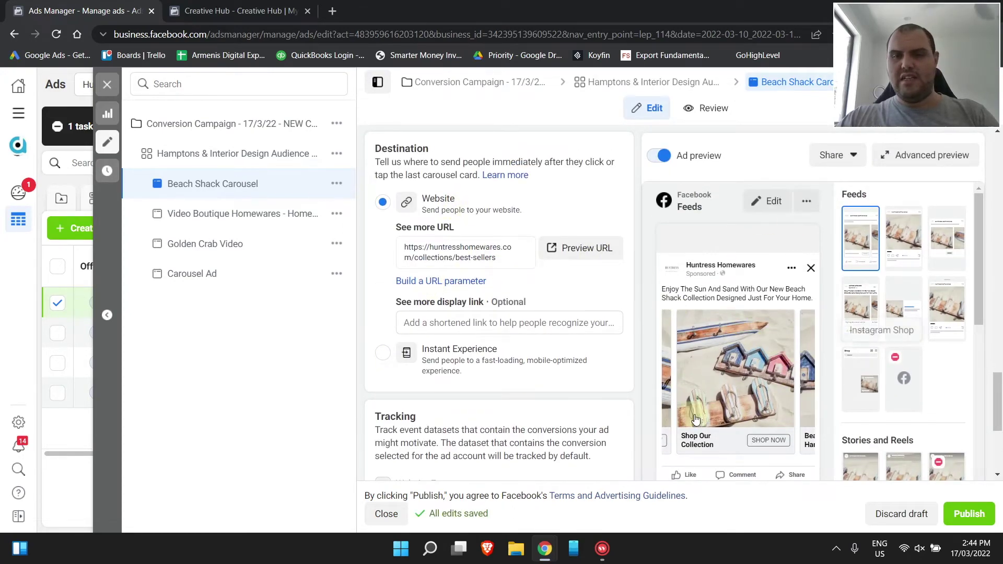
{"action": "left_click", "coordinate": [973, 516]}
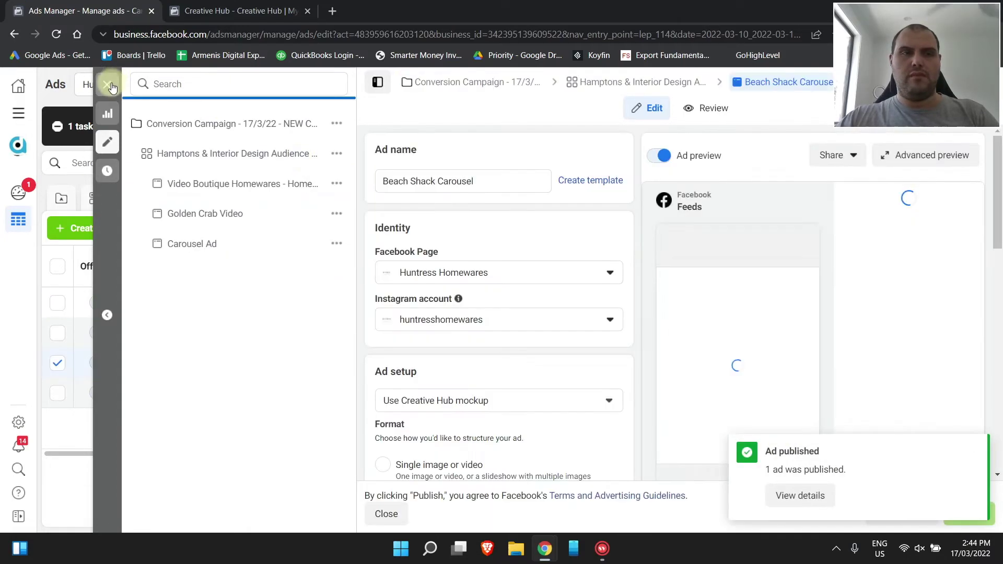
In the ads table, append '- Best Sellers' to the Beach Shack Carousel name and publish
{"action": "left_click", "coordinate": [107, 85]}
{"action": "left_click", "coordinate": [268, 354]}
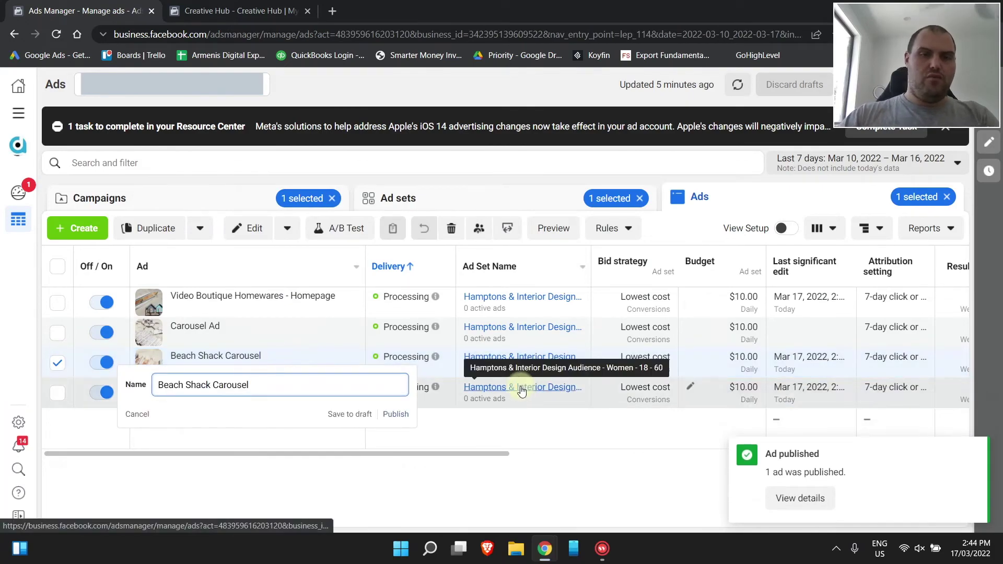
{"action": "type", "text": "- Best S"}
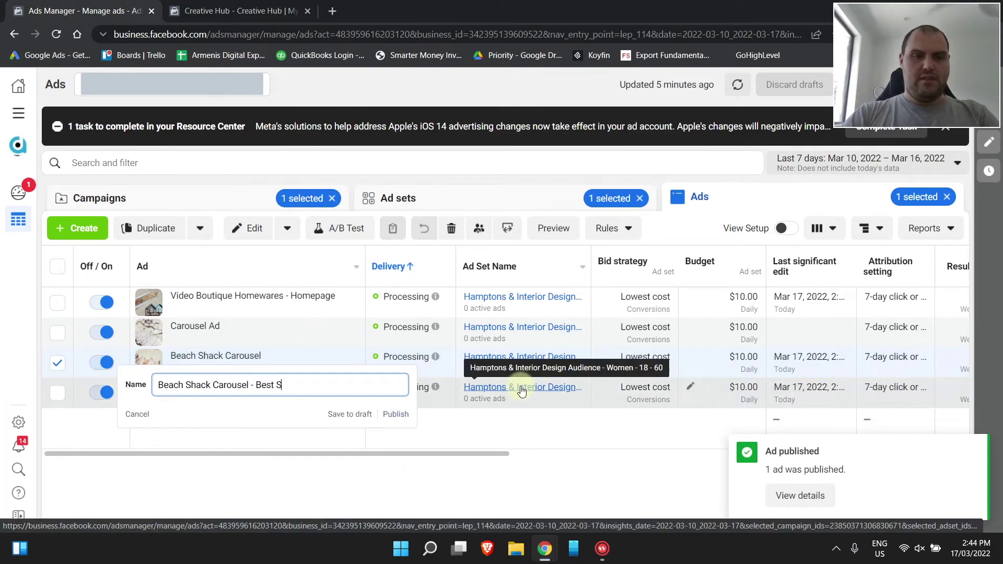
{"action": "type", "text": "ellers"}
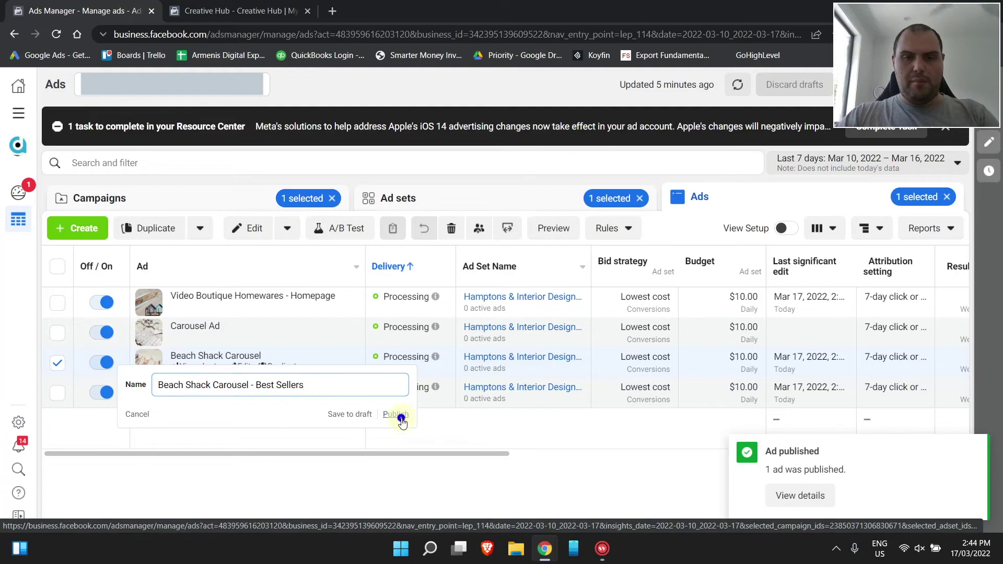
{"action": "left_click", "coordinate": [395, 414]}
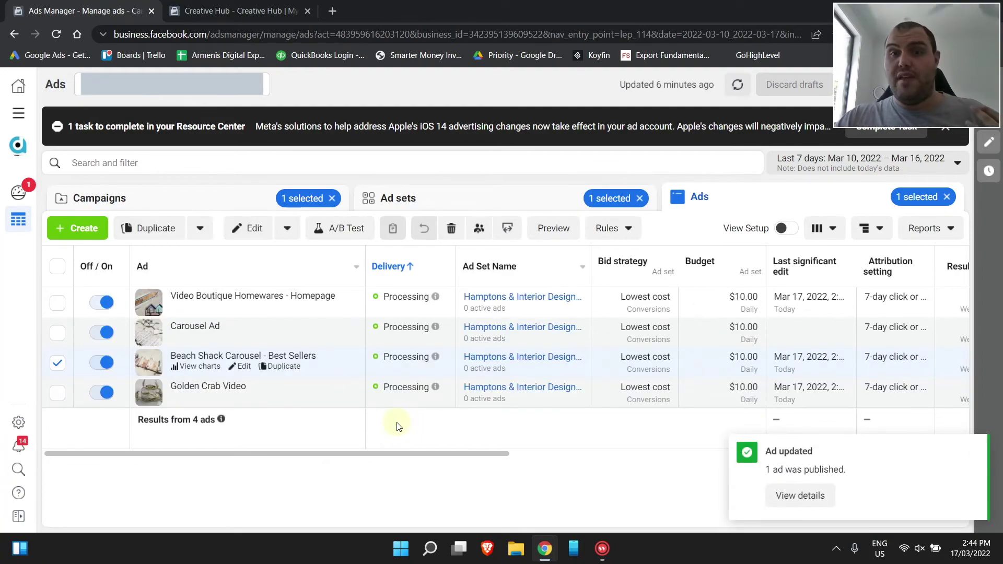